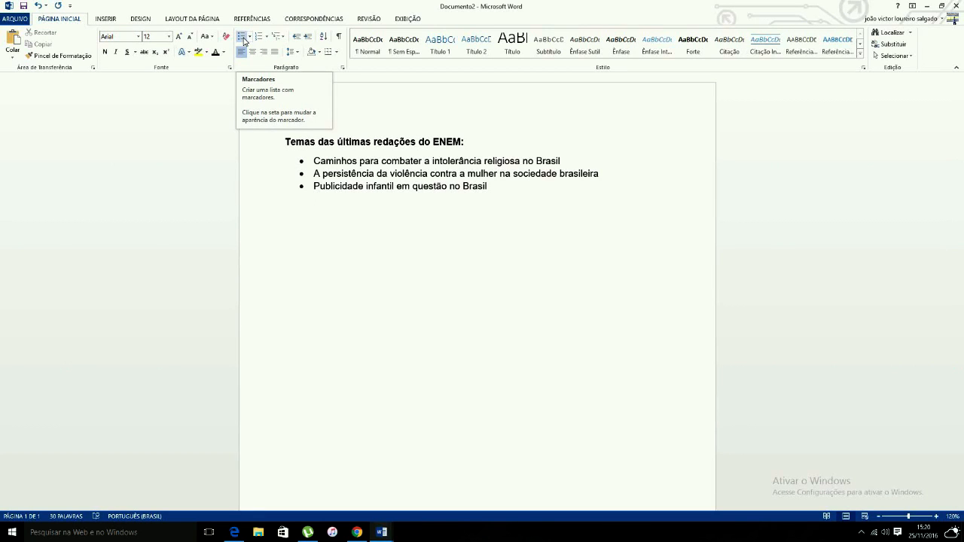
Apply solid round bullets to the three essay-theme lines under the heading "Temas das últimas redações do ENEM:"
click(248, 36)
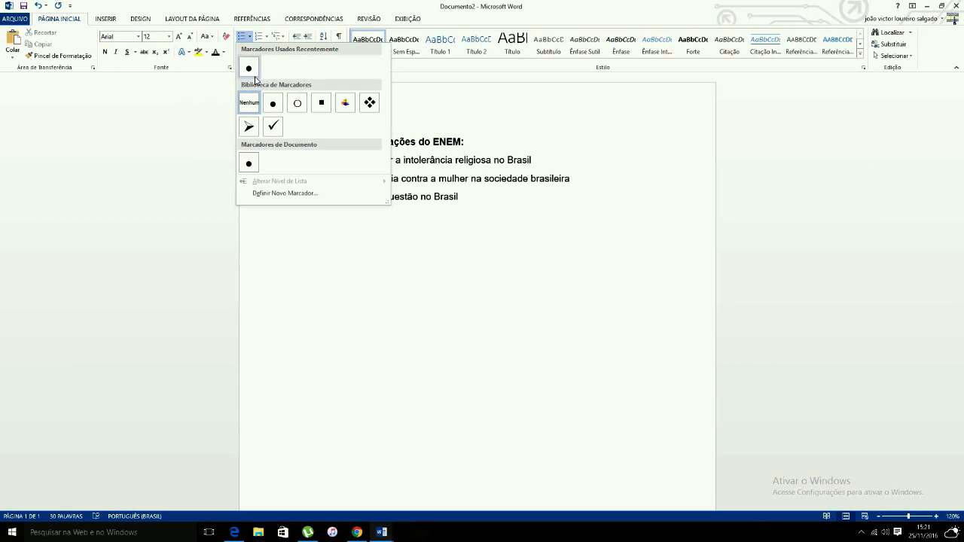
click(452, 170)
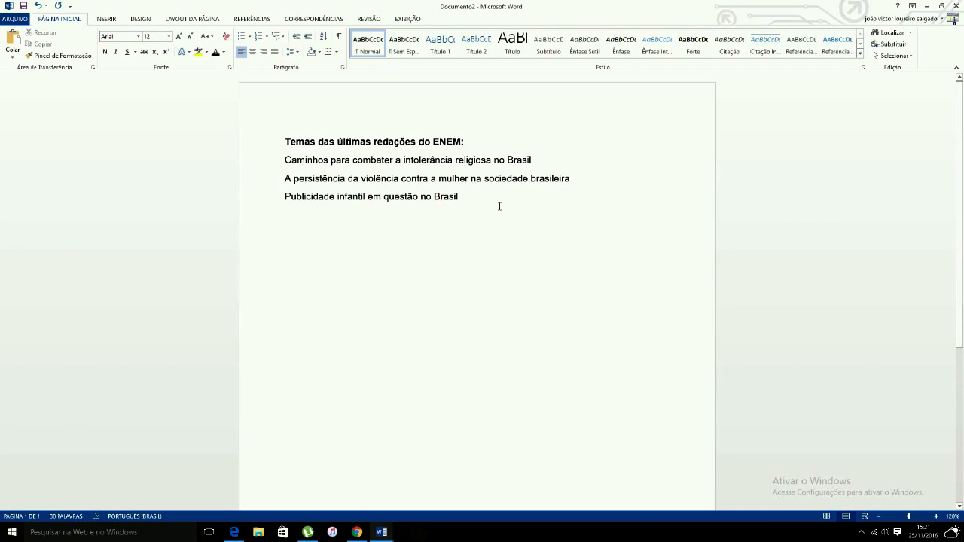
click(476, 142)
click(286, 159)
mouse_move(287, 157)
mouse_down()
mouse_move(287, 200)
mouse_move(290, 159)
mouse_move(286, 167)
mouse_up()
click(285, 159)
key(shift+Down)
key(shift+Down)
key(shift+Down)
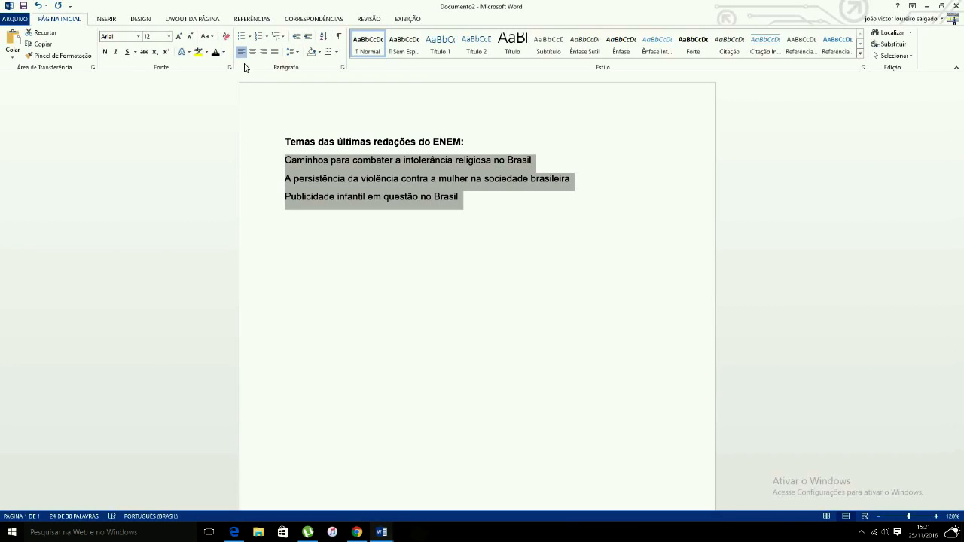
click(251, 39)
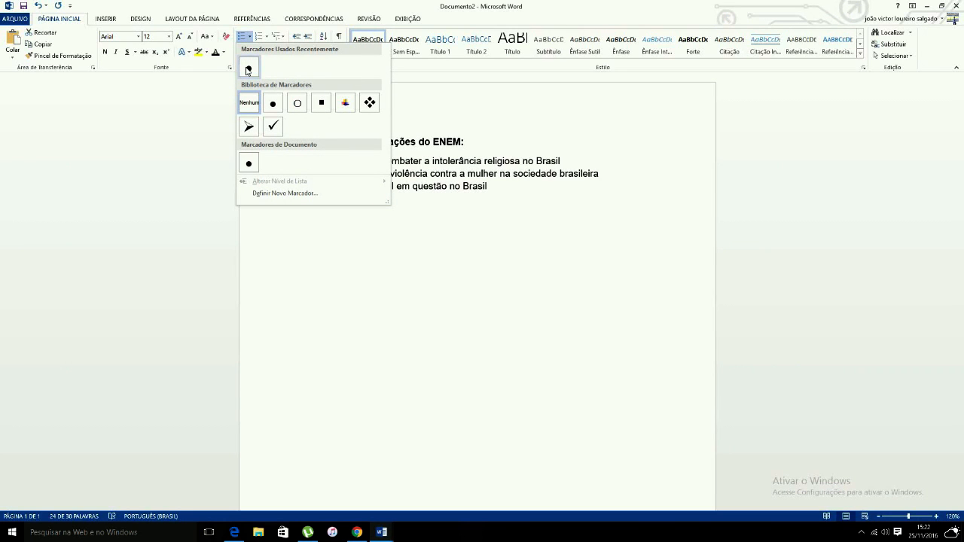
click(250, 69)
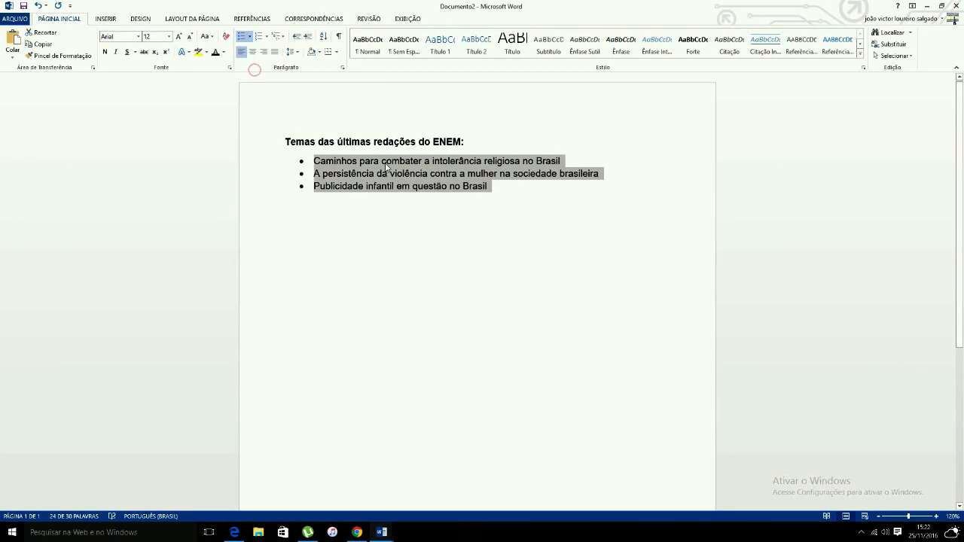
click(349, 186)
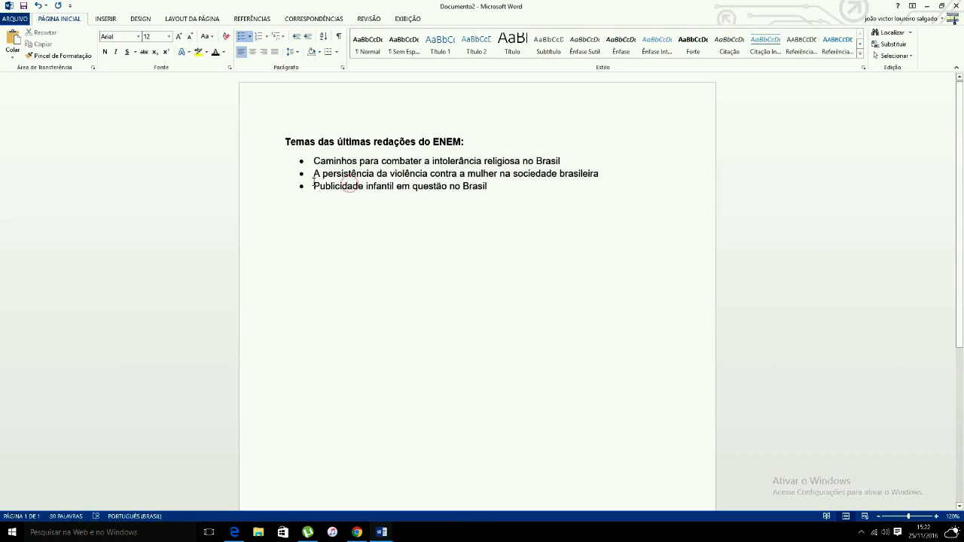
Add a fourth bullet reading "Efeitos da implantação da Lei Seca no Brasil" at the end of the list
click(510, 186)
key(Return)
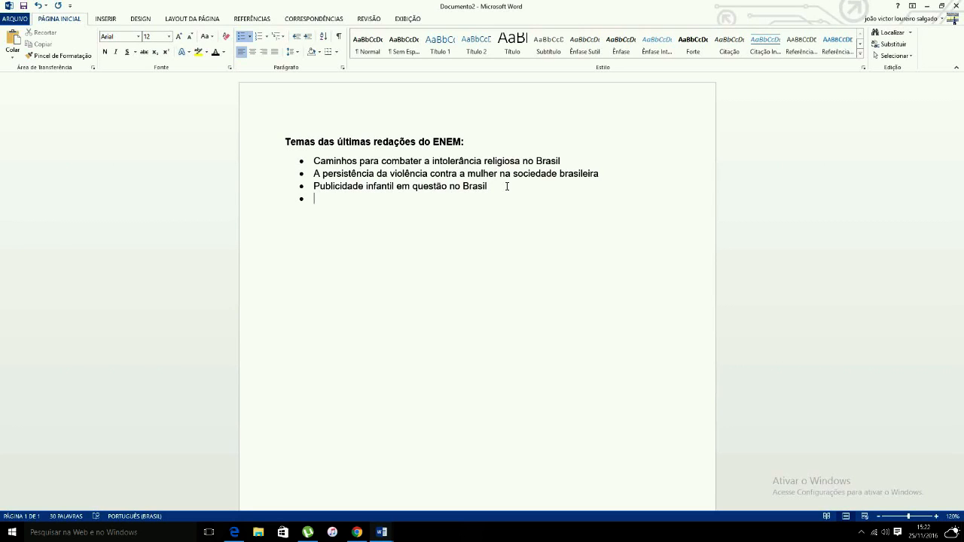
text(P)
key(BackSpace)
text(Efeitos da implantação da Lei )
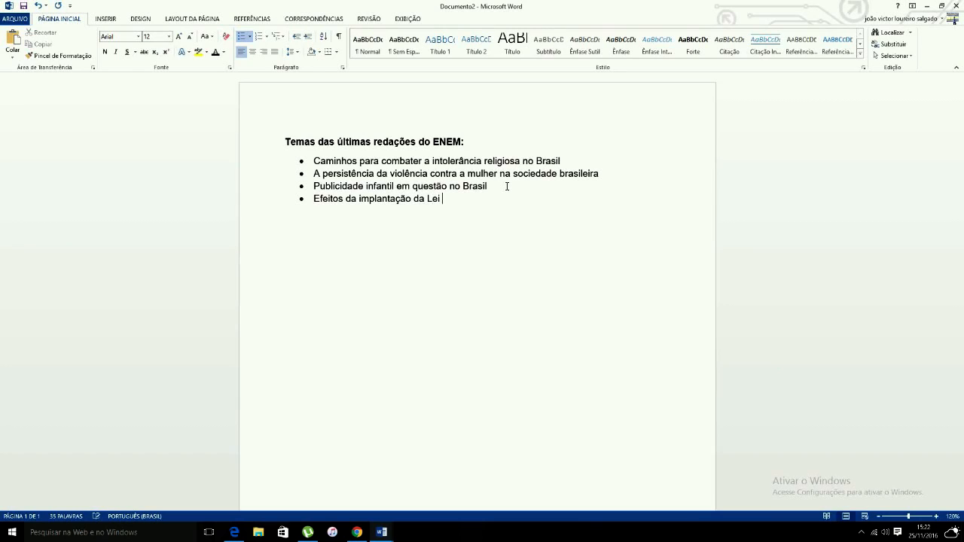
text(Seca no Brasil)
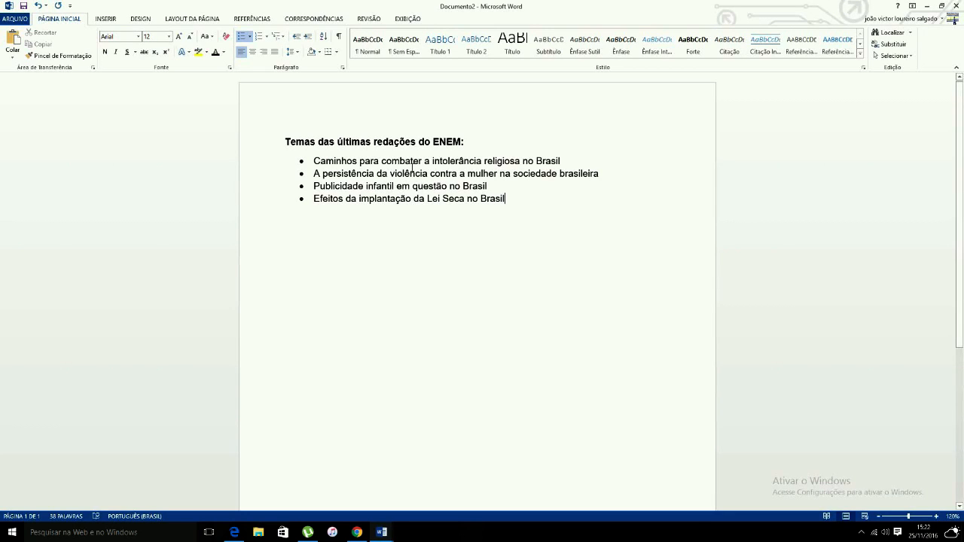
End the bulleted list and add the unbulleted line "Motivos par anular a redação" below it
key(Return)
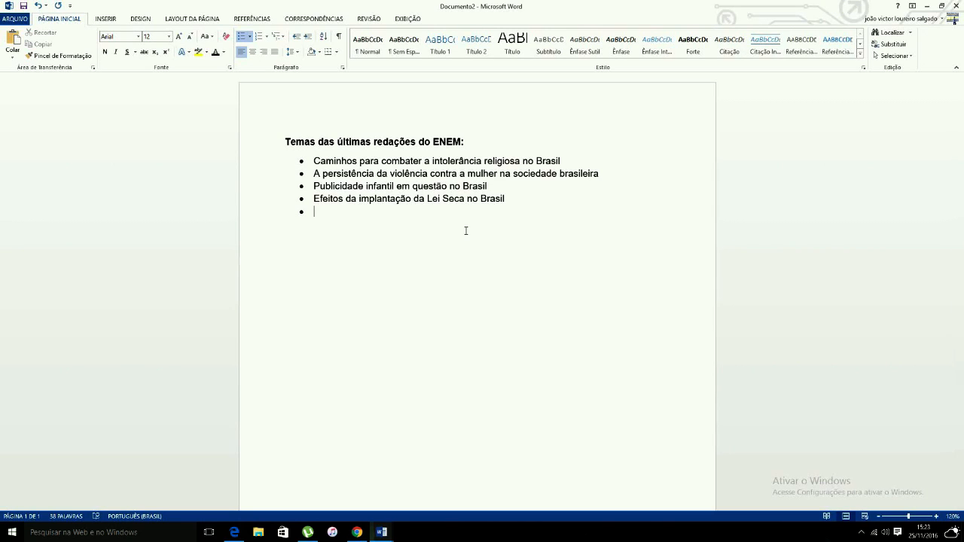
key(BackSpace)
key(BackSpace)
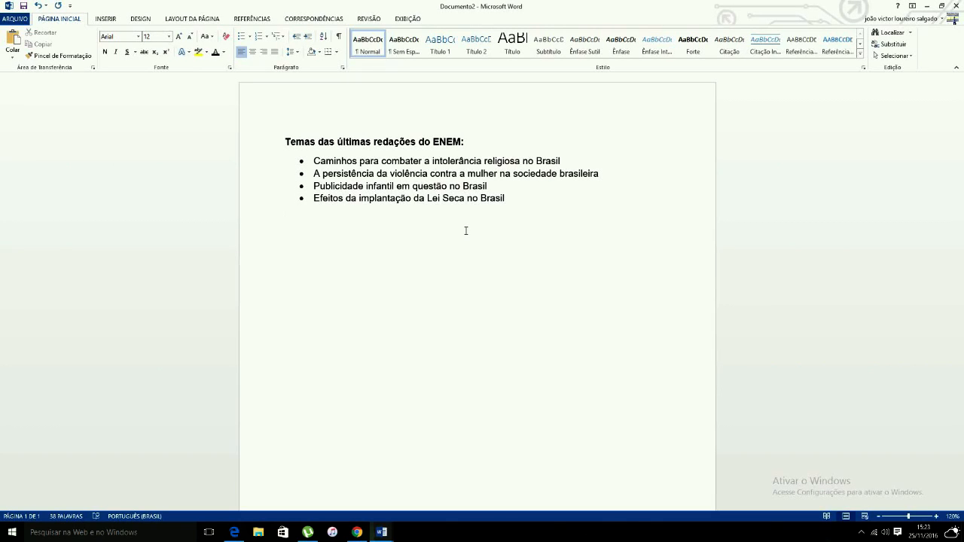
text(Motivos par anular a redação)
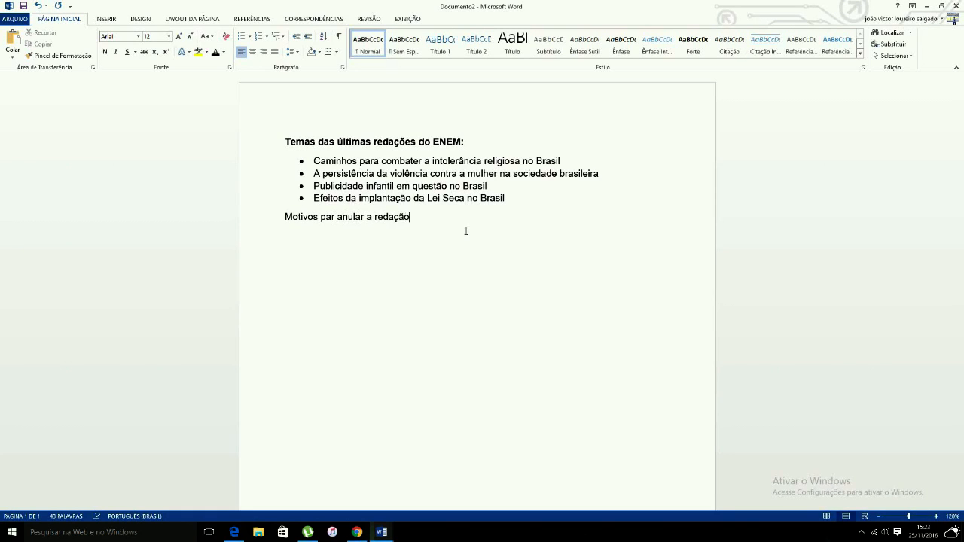
Create an arrow-bullet list below that line with the single item "Ferir direitos humanos" and end the list
click(293, 236)
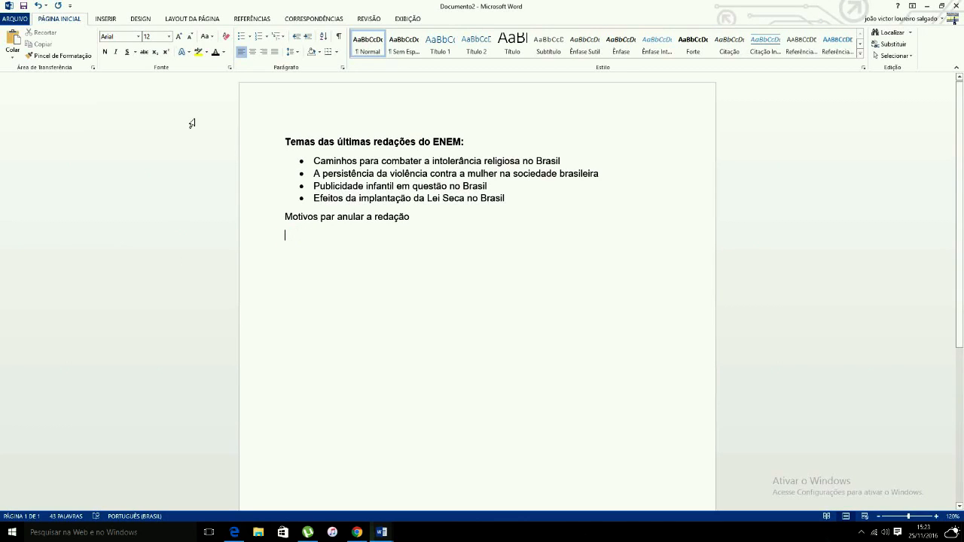
click(251, 41)
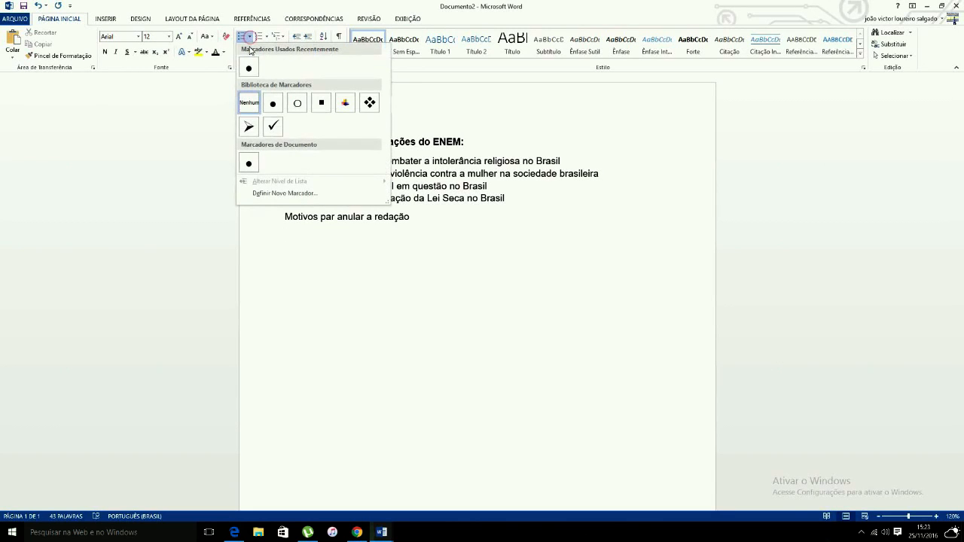
click(247, 128)
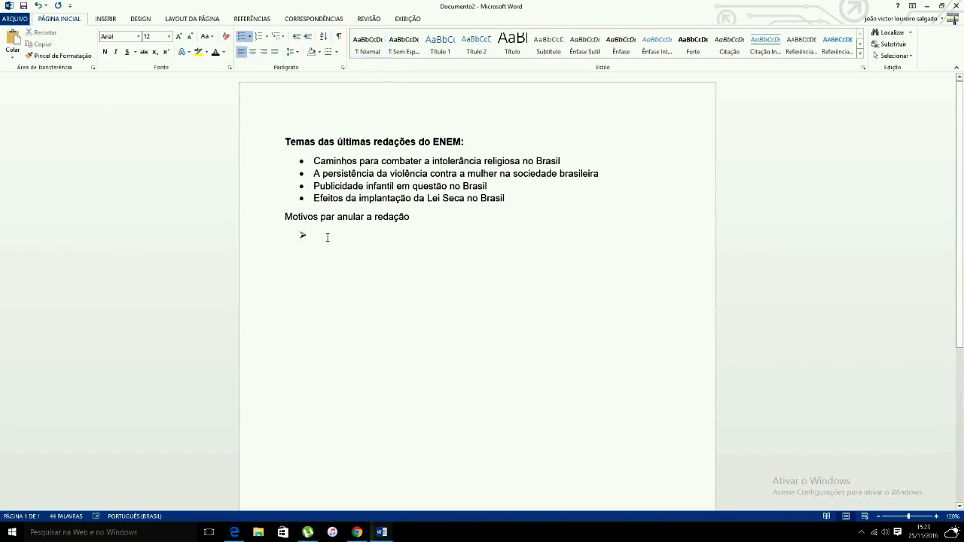
text(Ferir direitos humanos)
key(Return)
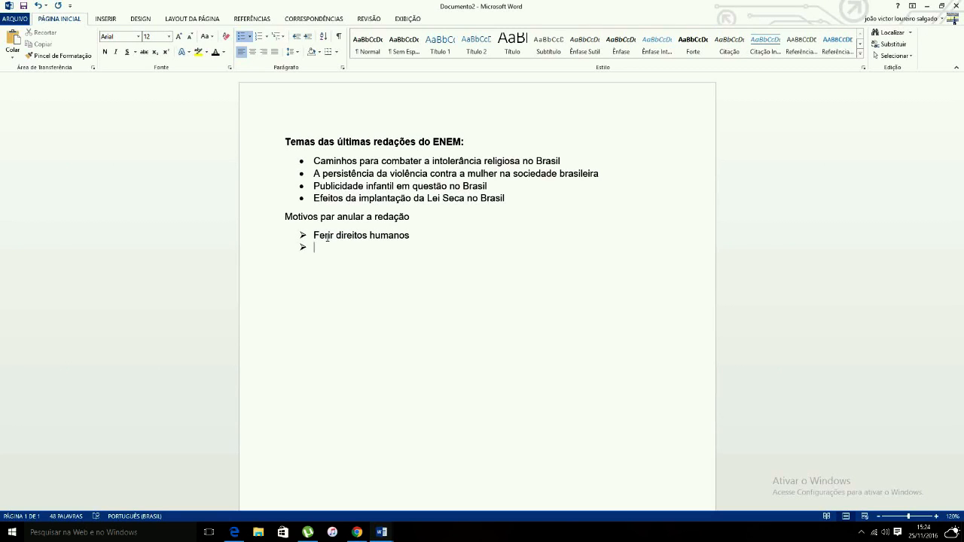
key(BackSpace)
key(BackSpace)
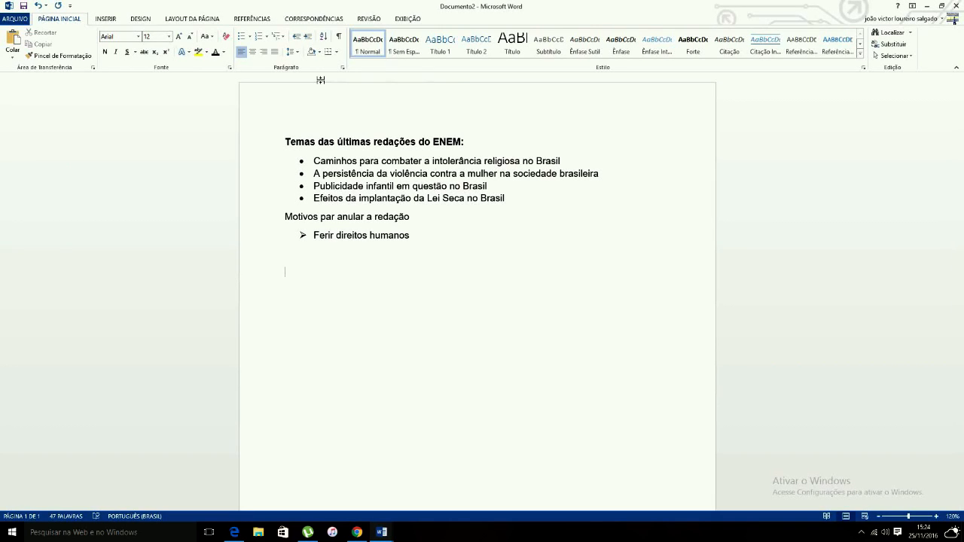
Add the plain line "Países com mais medalhas nas Olimpiadas de 2016" below the arrow-bullet list
click(268, 38)
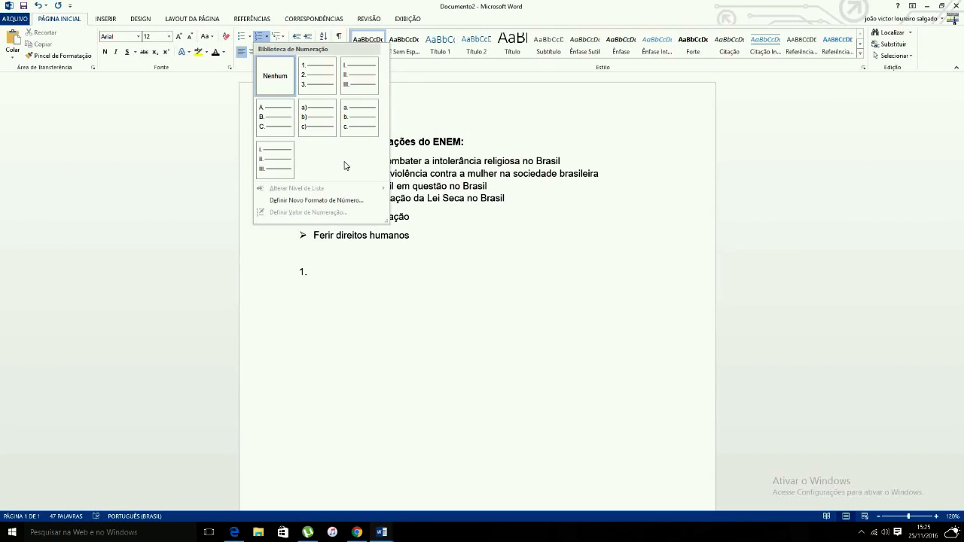
click(311, 282)
text(P)
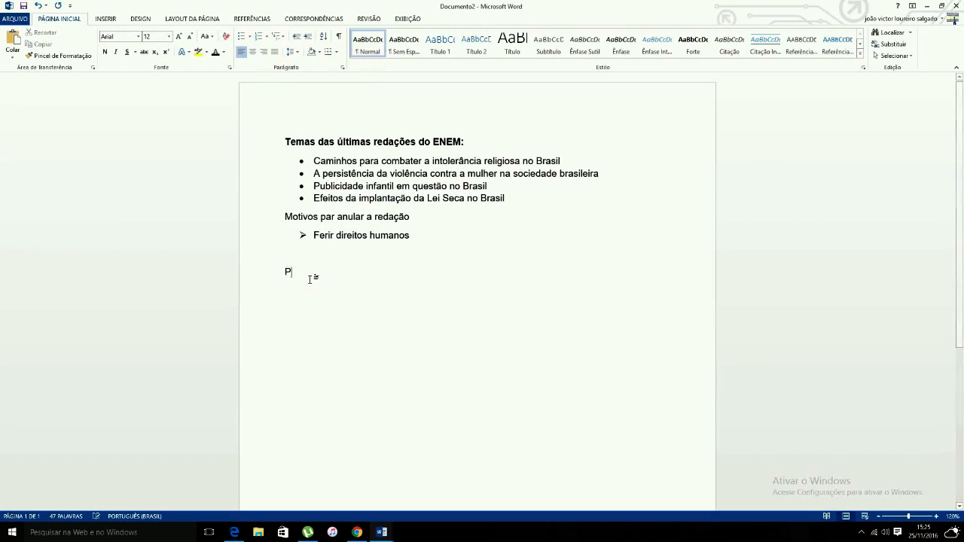
text(aíses com ma)
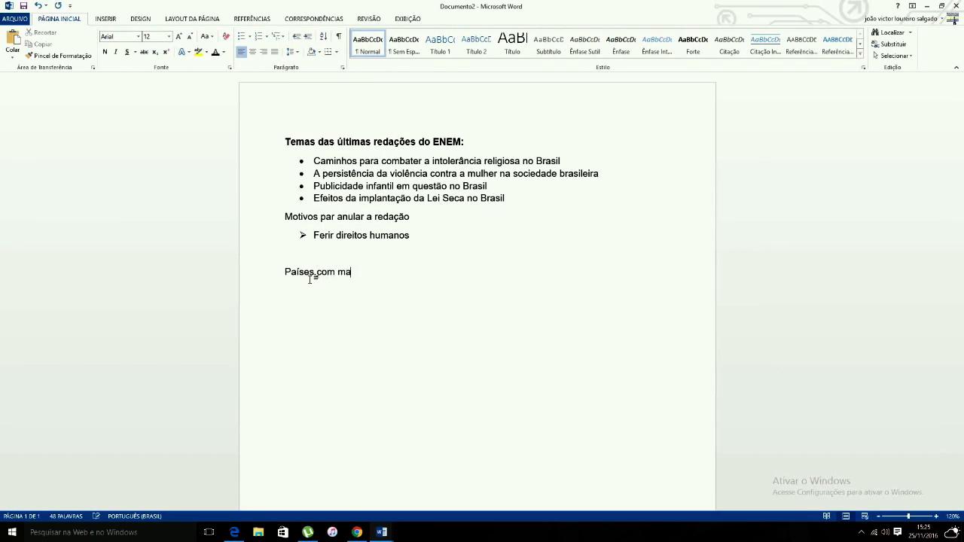
text(is medalhas nas Olimpiadas de 2016)
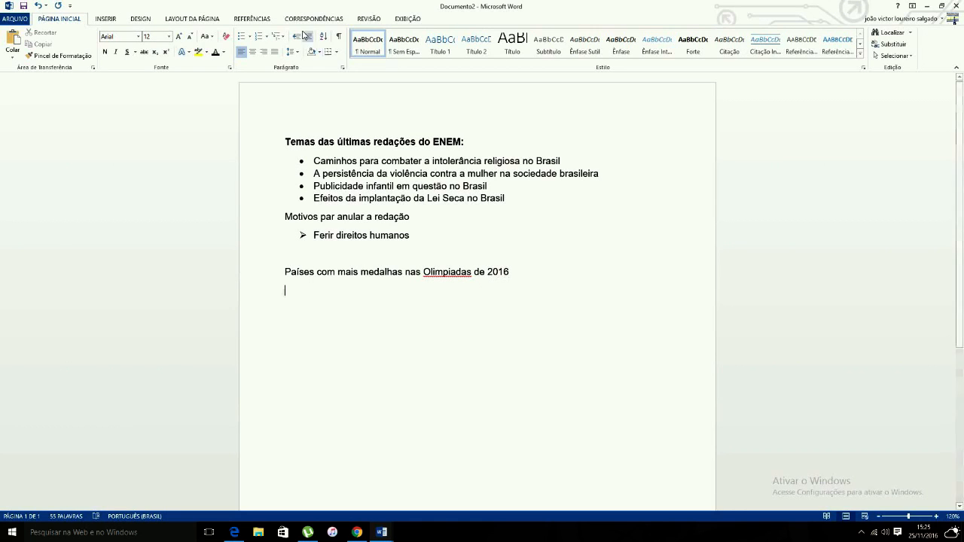
Start a numbered list in the 1., 2., 3. format under the medals line, with the items "EUA" and "Grã-Betanha"
click(265, 38)
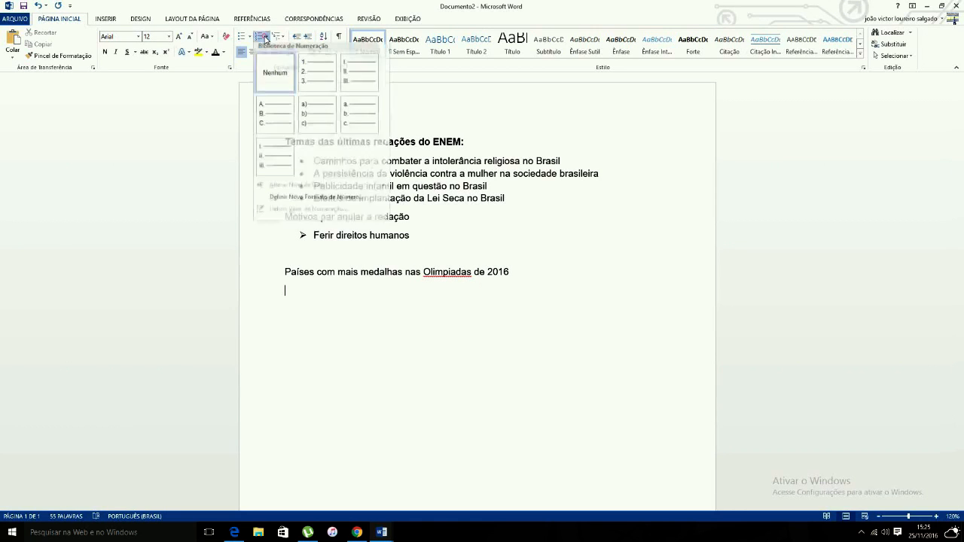
click(314, 75)
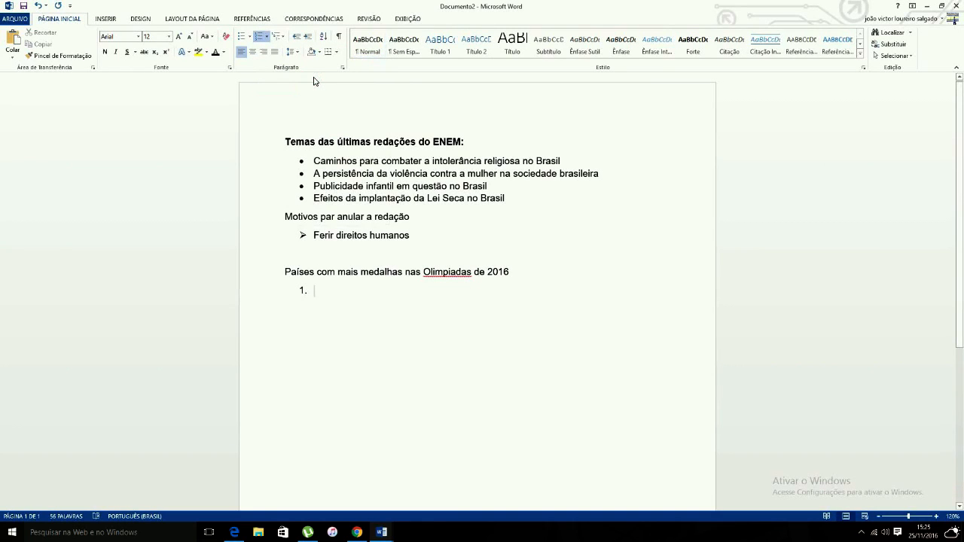
text(EUA)
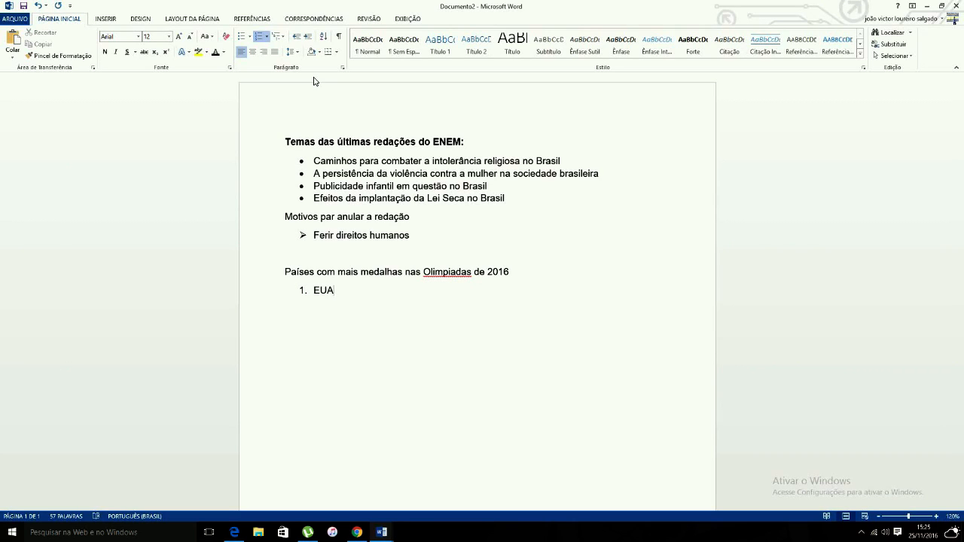
key(Return)
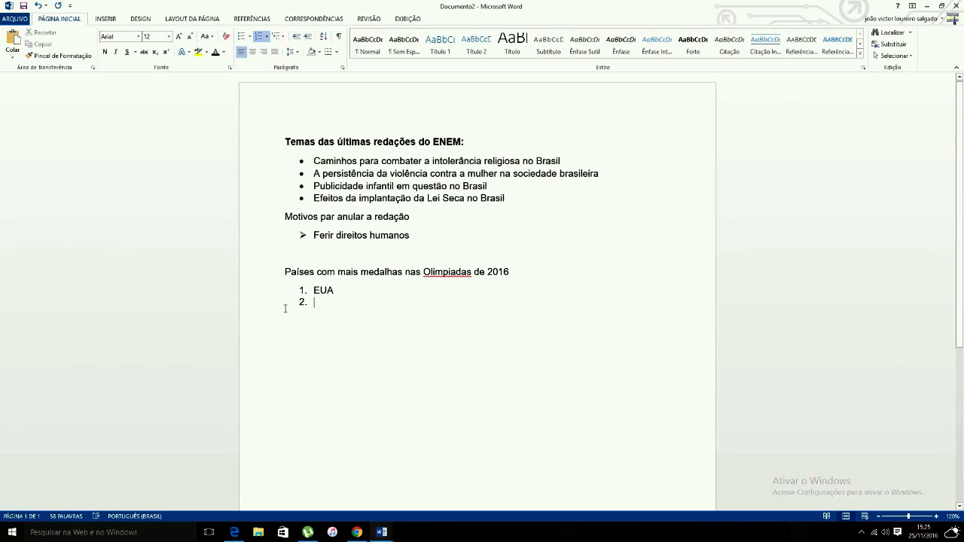
text(Grã-Betanha)
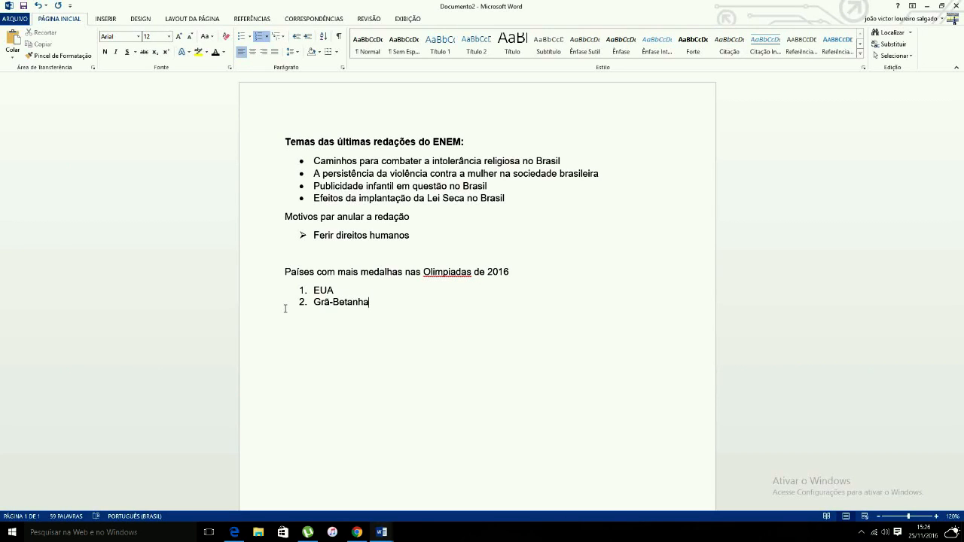
key(Return)
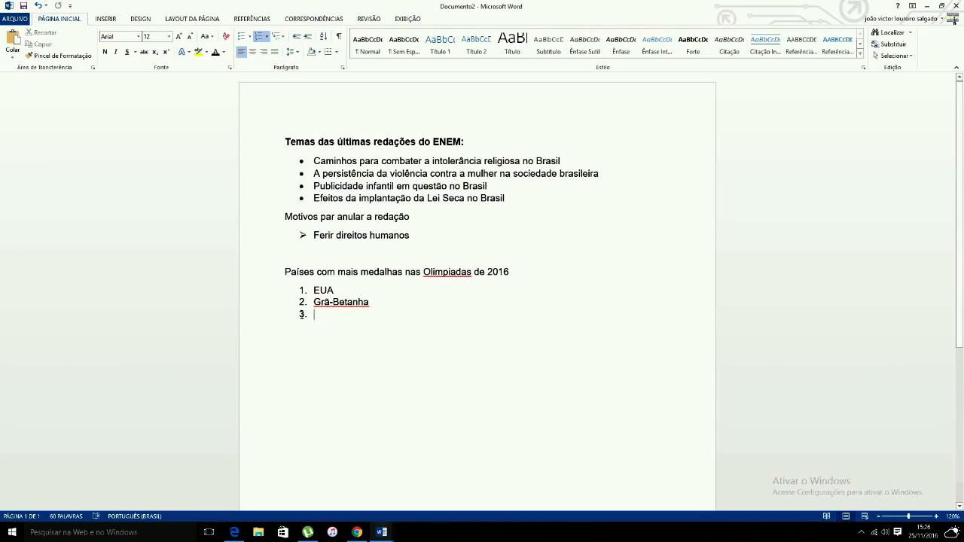
Set the numbering value of the third list item to 13 and enter "Brasil" as its text
click(303, 314)
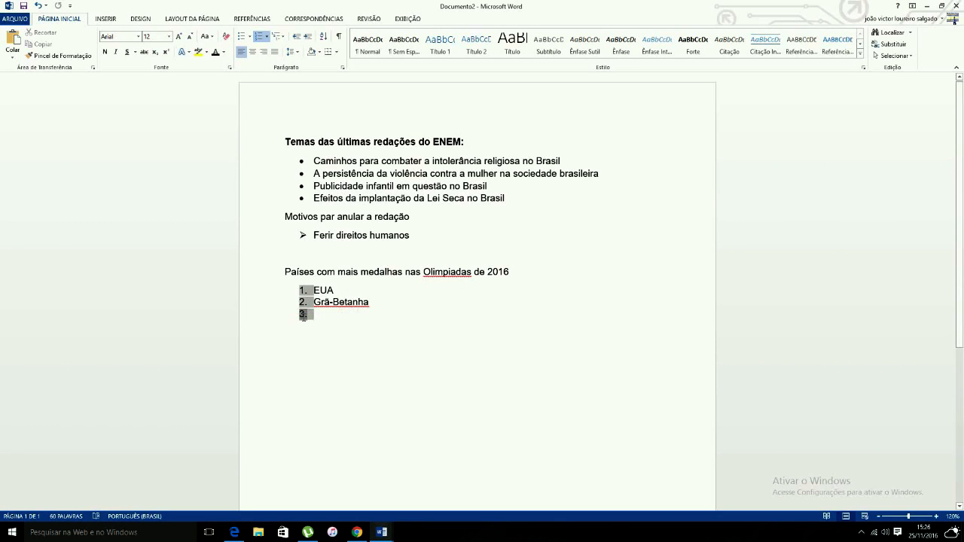
right_click(303, 317)
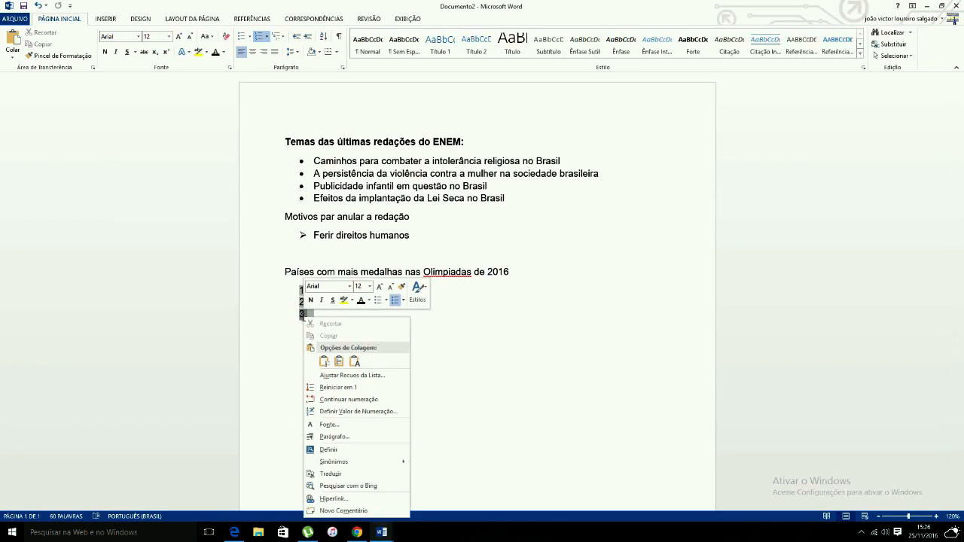
click(356, 414)
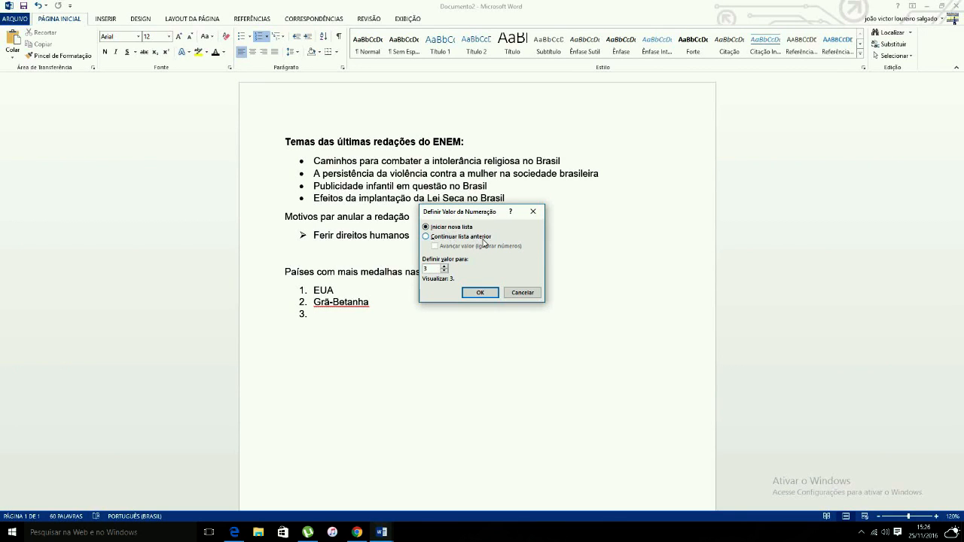
drag(432, 269, 411, 270)
text(13)
click(473, 296)
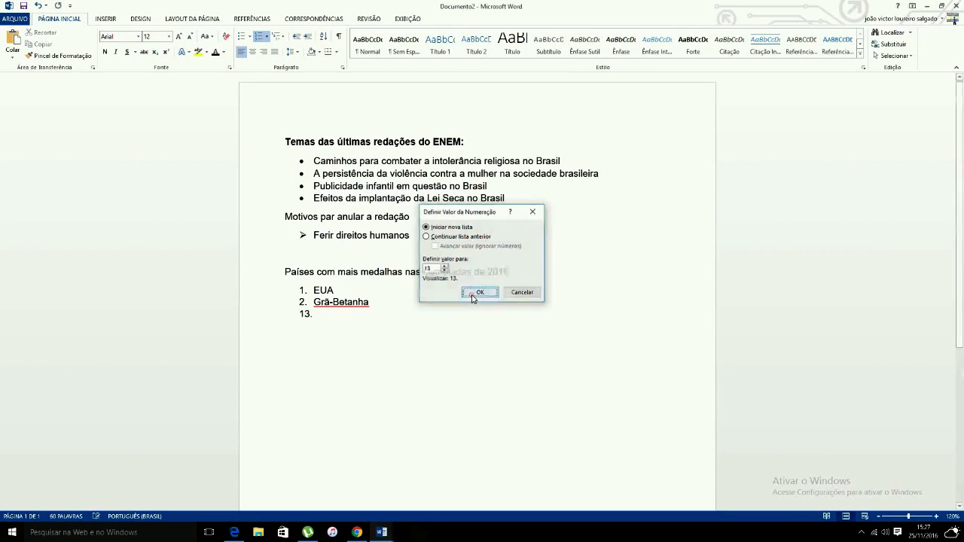
text(Brasil)
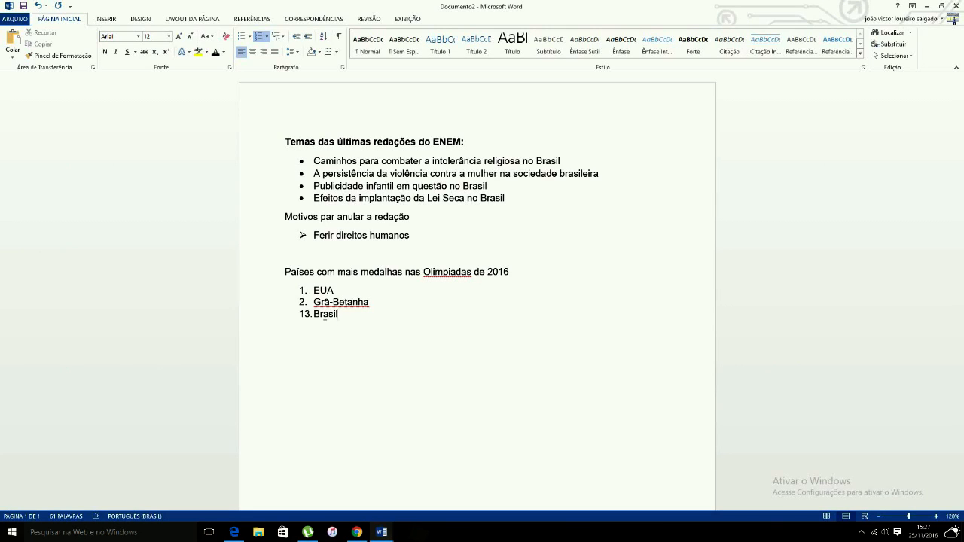
key(Return)
Add the plain line "Como ler livros" below the numbered list, followed by a new empty line
click(377, 365)
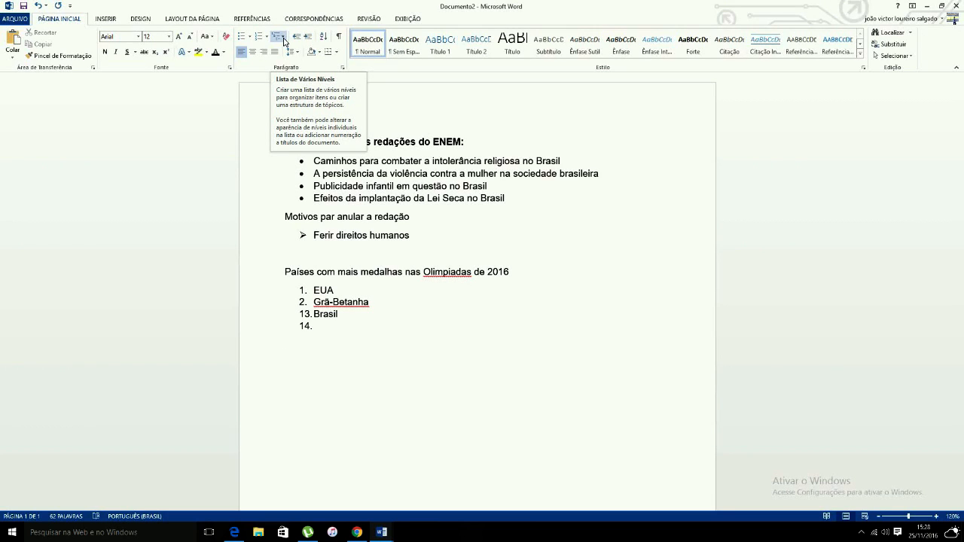
click(300, 328)
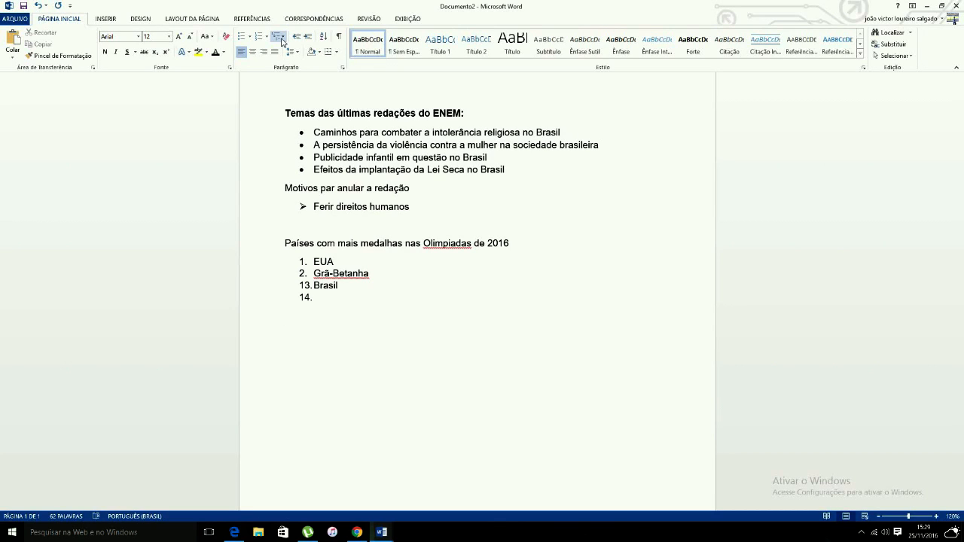
text(Como ler livros)
key(Return)
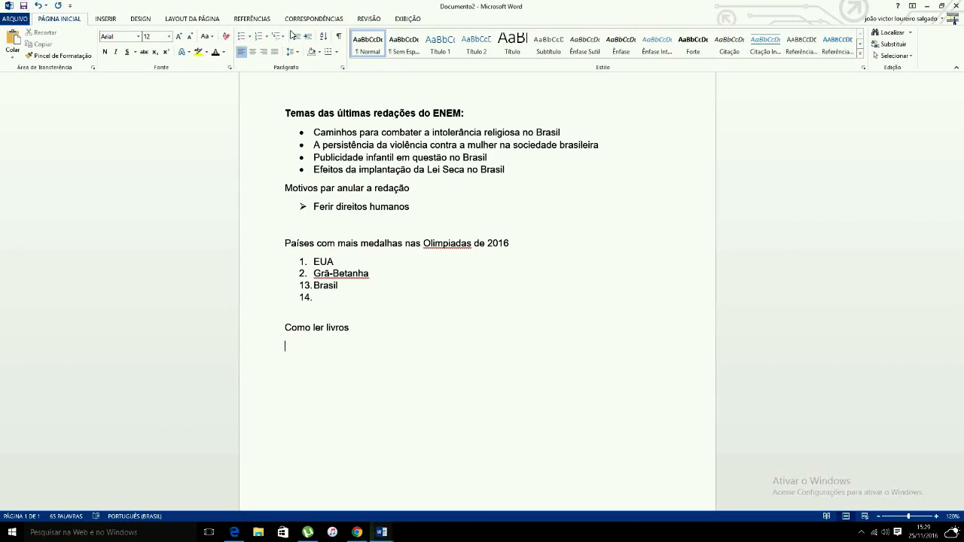
Start a multilevel list in the 1., 1.1., 1.1.1. format below "Como ler livros", with the first-level item "AS DIMENSOES DA LEITURA"
click(284, 37)
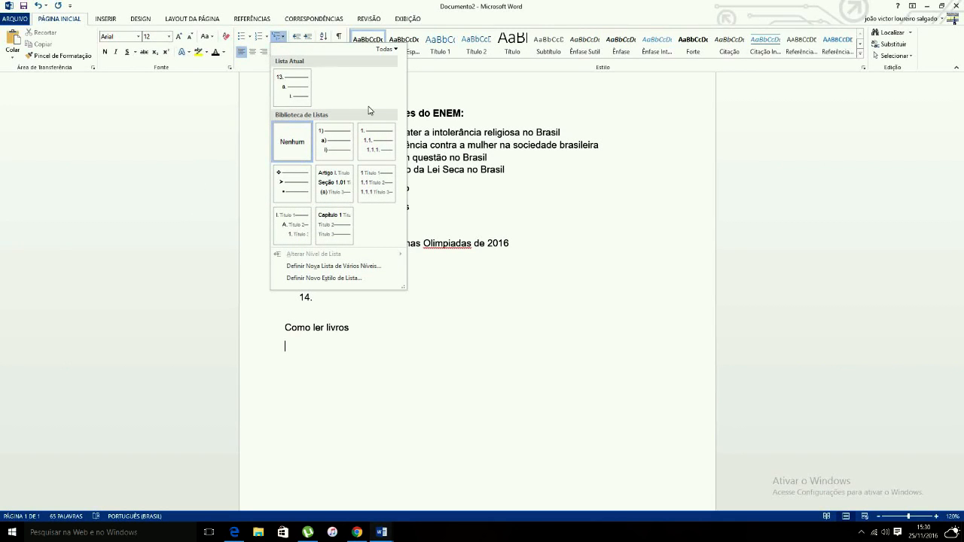
mouse_move(305, 245)
mouse_move(377, 145)
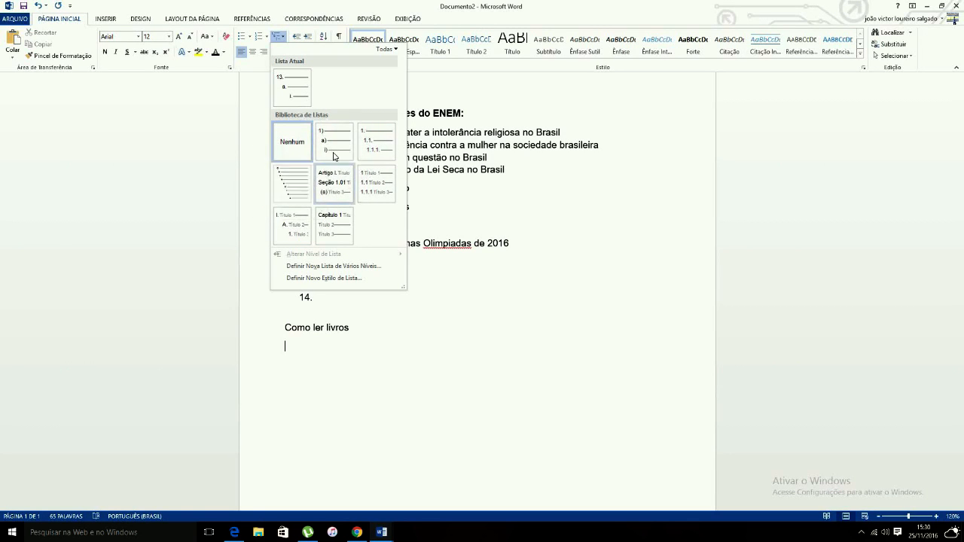
click(371, 150)
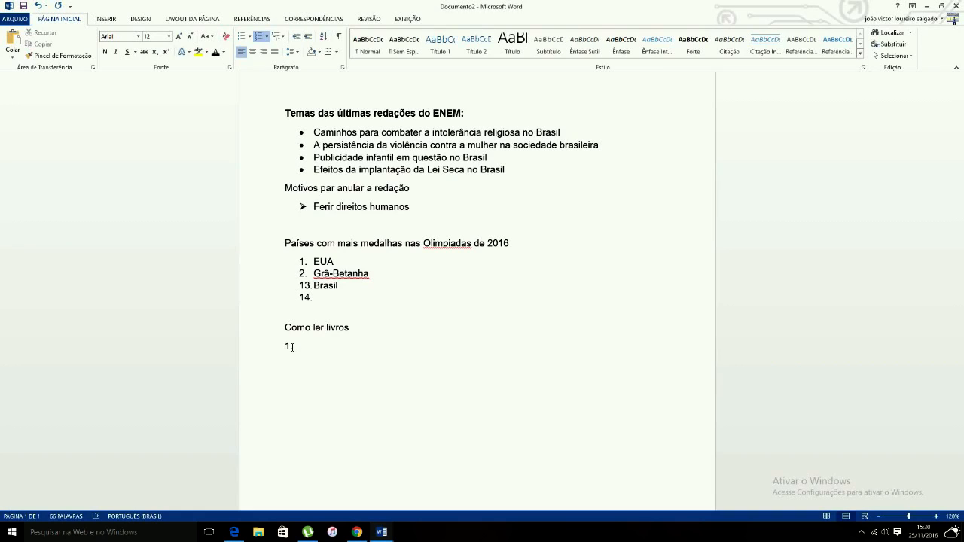
text(AS DIMENSOES DA LEITURA)
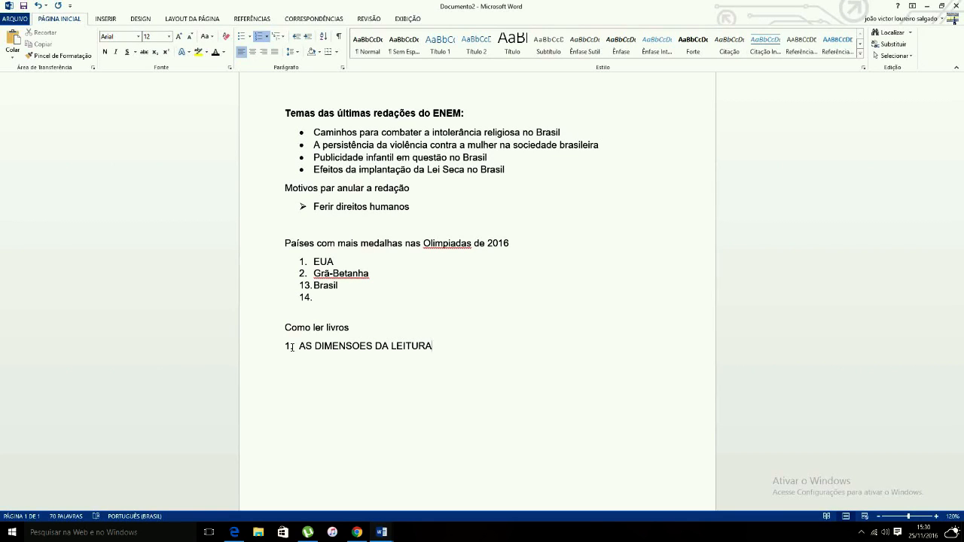
Add the second-level item "A letirua: arte e atividade" under "AS DIMENSOES DA LEITURA"
key(Return)
key(Tab)
text(A letirua : arte e atividade)
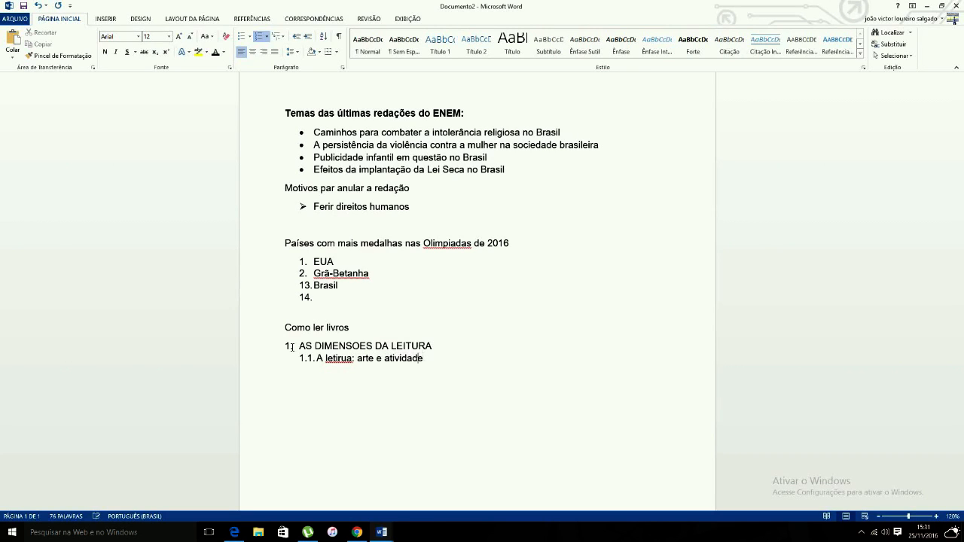
Correct the misspelled word in item 1.1. so that it reads "A leitura: arte e atividade"
key(Left)
key(Left)
key(Left)
key(Left)
key(Left)
key(Left)
key(Left)
key(BackSpace)
key(BackSpace)
key(BackSpace)
text(it)
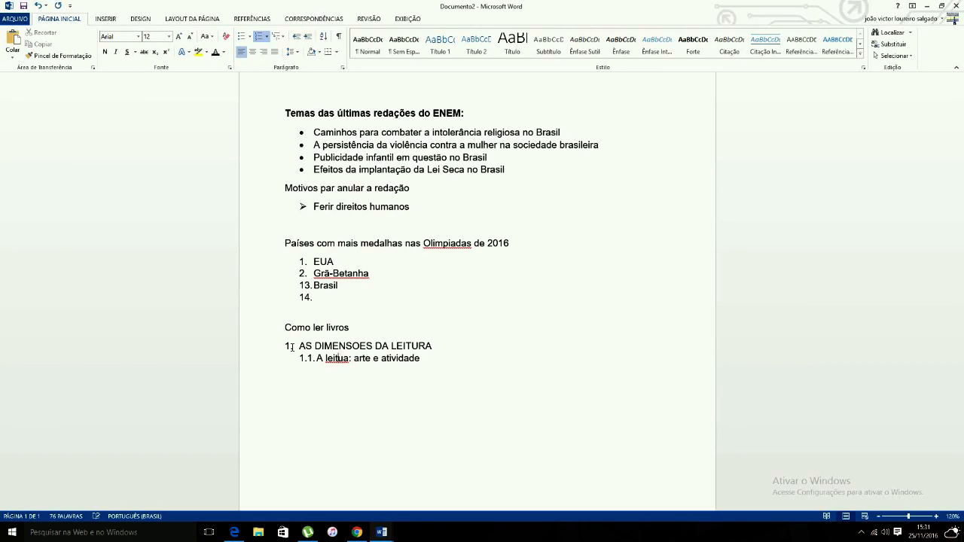
key(BackSpace)
key(BackSpace)
text(ura)
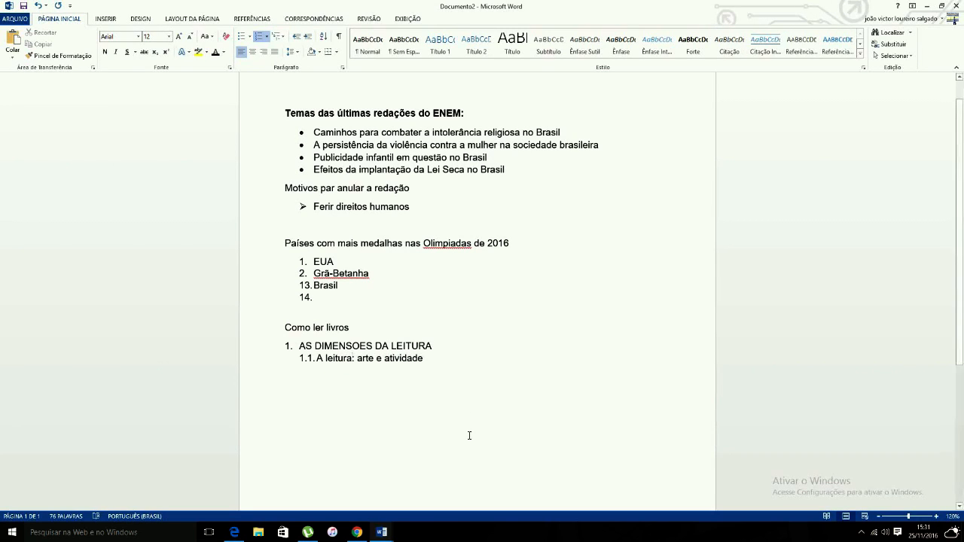
Add the third-level item "Leitura ativa" below item 1.1. and end the list with a plain empty line
triple_click(452, 351)
click(448, 361)
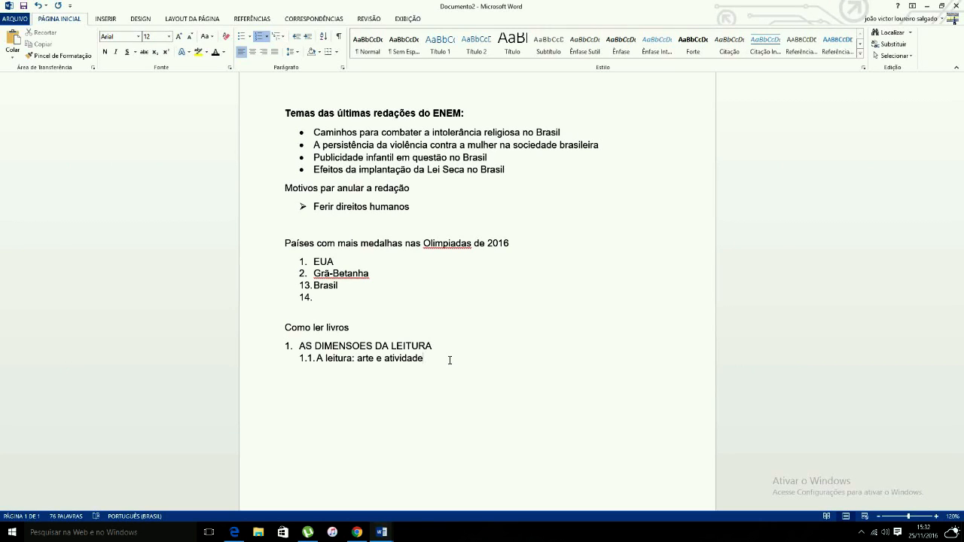
key(Return)
key(shift+Tab)
key(Tab)
key(Tab)
text(Leitura ativa)
key(Return)
key(shift+Tab)
key(shift+Tab)
key(Return)
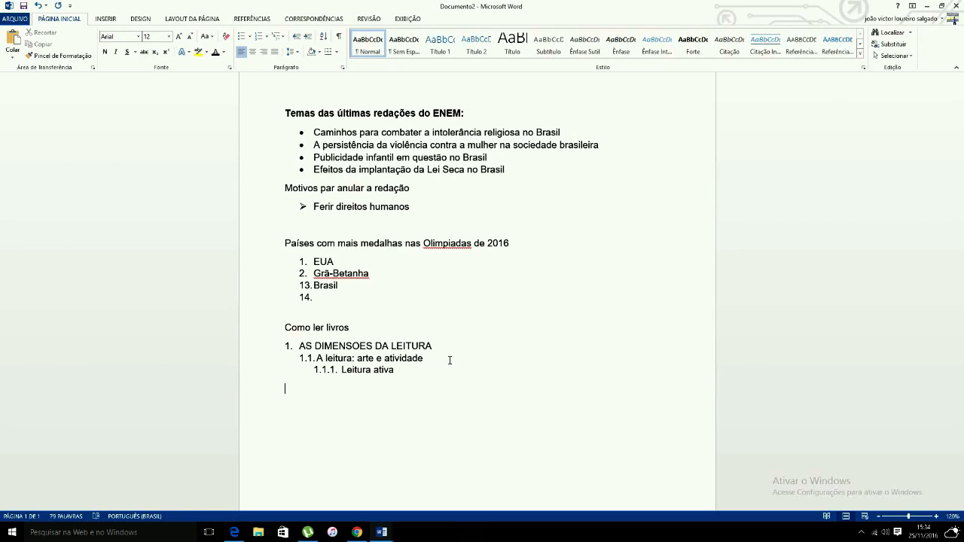
Review the available numbering formats, multilevel list styles and bullet symbols without applying any
scroll(424, 493, down, 3)
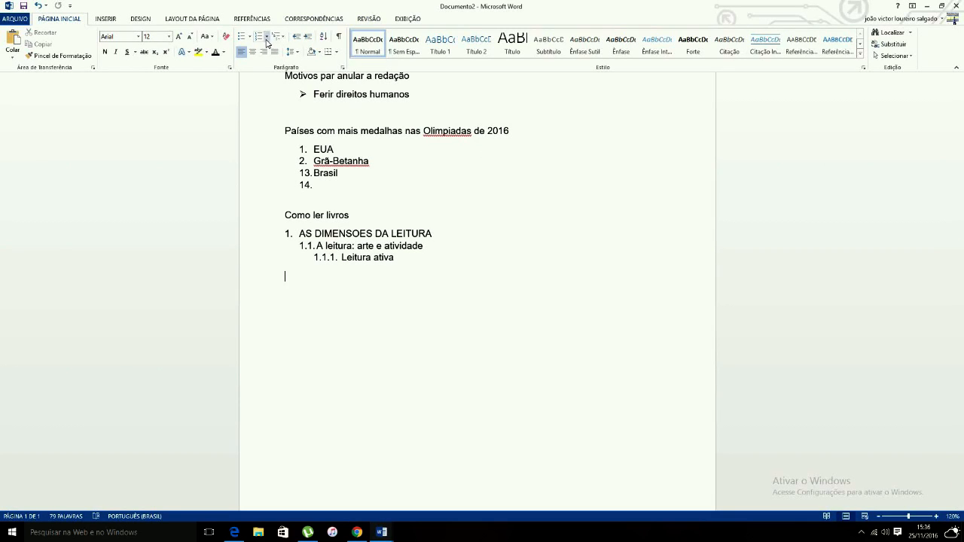
click(265, 37)
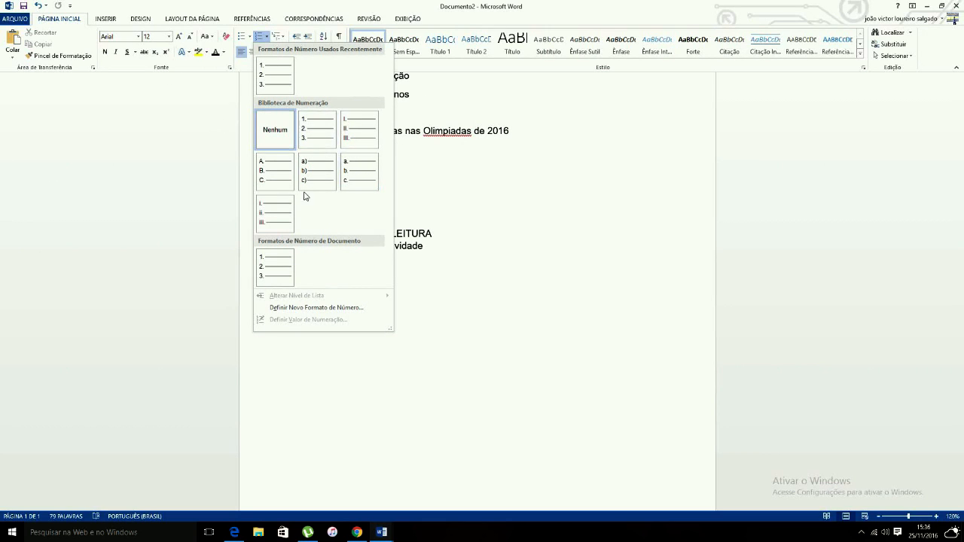
click(279, 37)
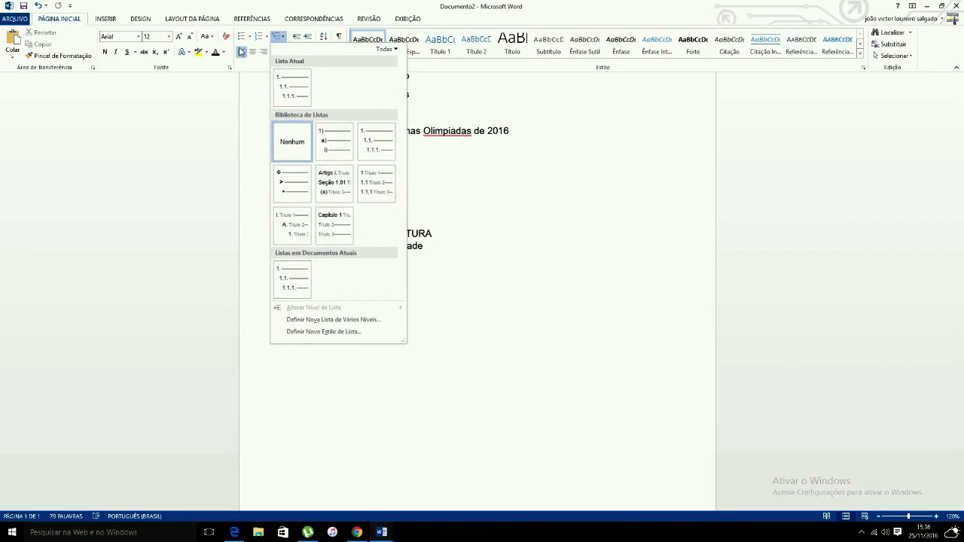
click(249, 37)
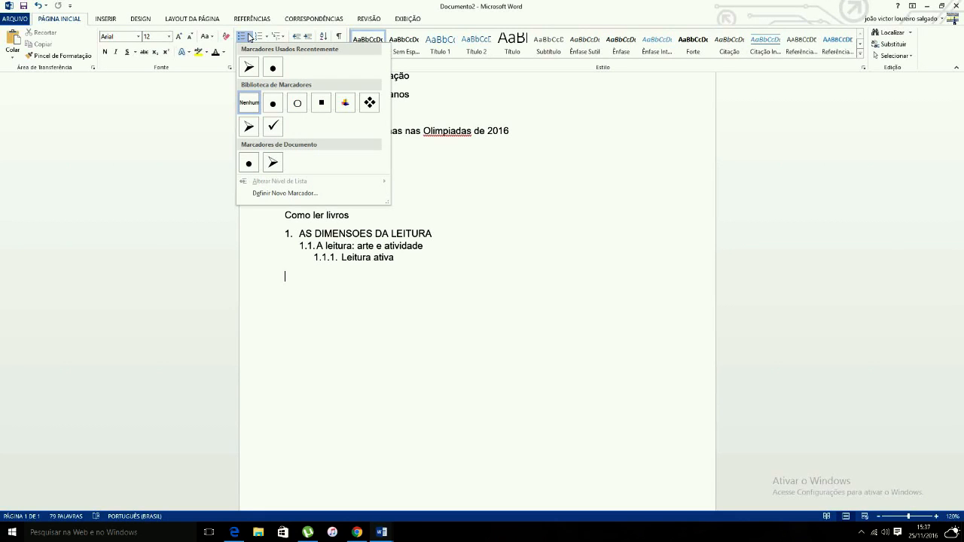
click(339, 289)
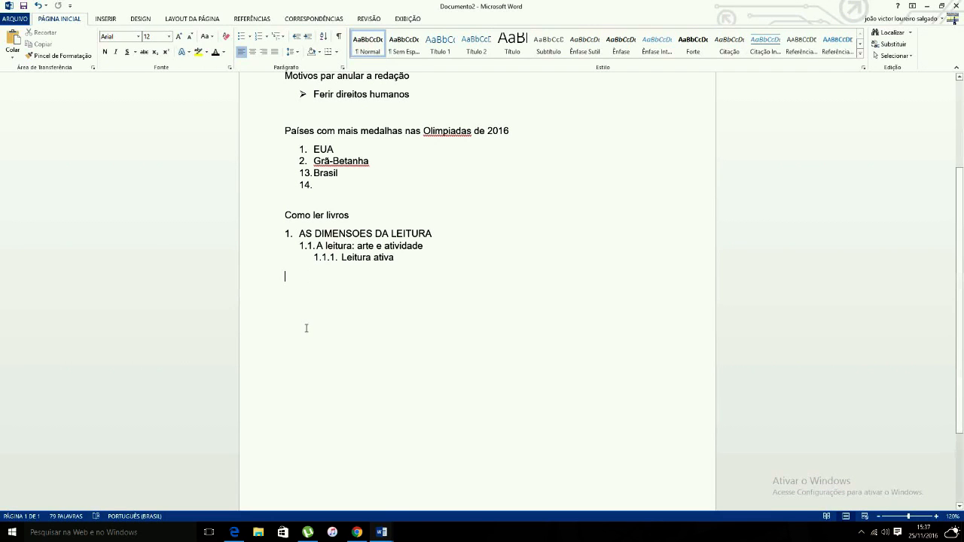
Switch to the other open document, Documento1, containing the article about gravitational waves
mouse_move(382, 531)
click(358, 504)
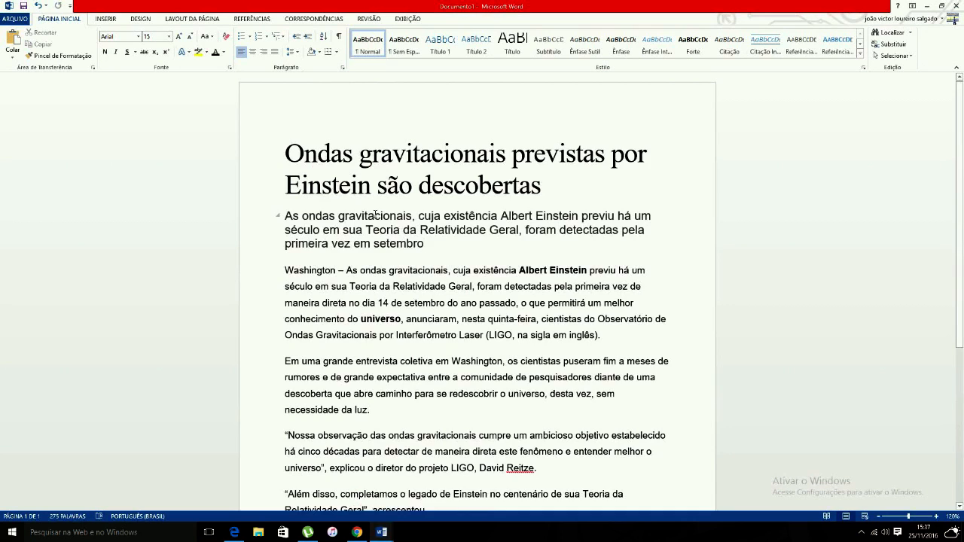
scroll(375, 215, down, 2)
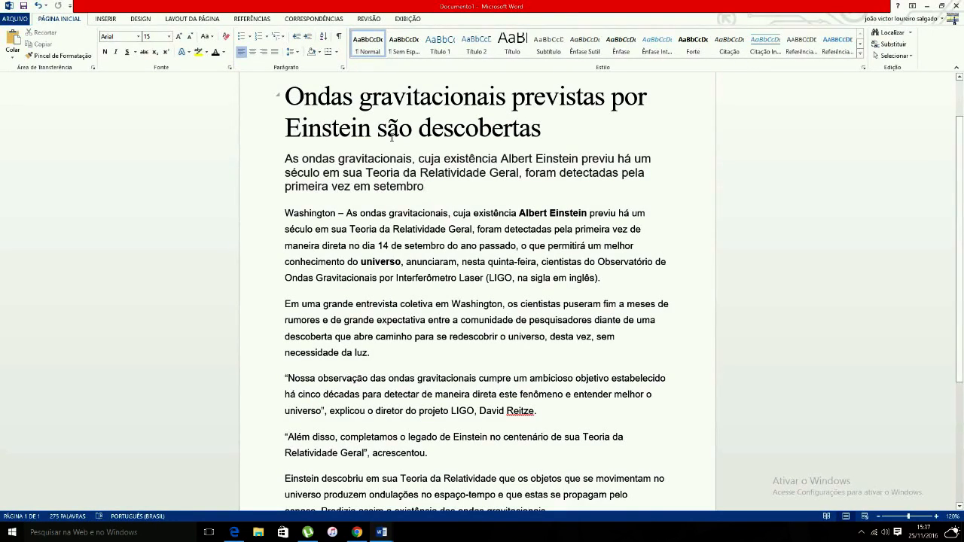
Examine how the title, subtitle and opening paragraphs of the gravitational waves article are aligned
click(305, 97)
click(321, 172)
scroll(310, 216, down, 4)
scroll(338, 205, up, 1)
click(353, 164)
scroll(352, 160, up, 2)
click(404, 190)
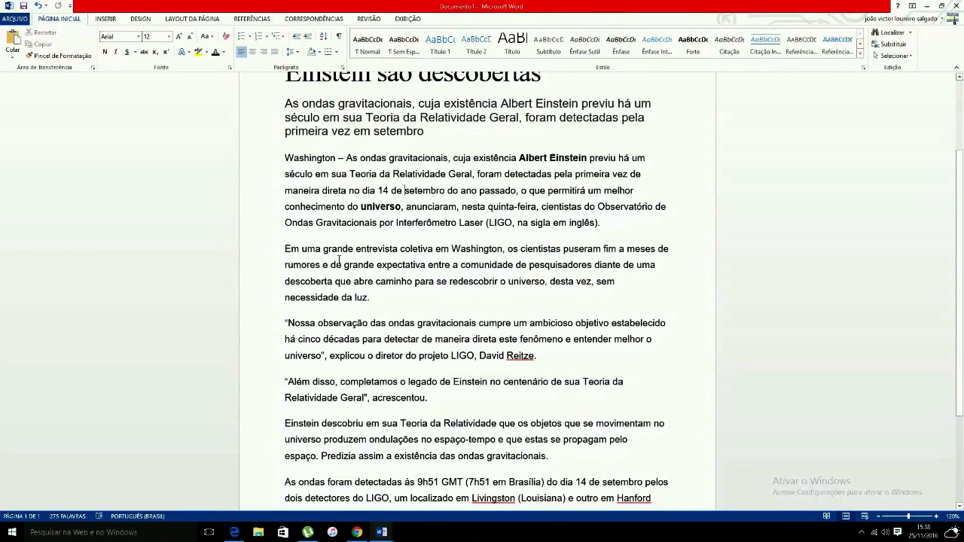
click(286, 264)
click(286, 158)
click(319, 176)
click(371, 191)
Right-align the paragraph beginning with "Nossa observação das ondas gravitacionais"
drag(286, 323, 555, 362)
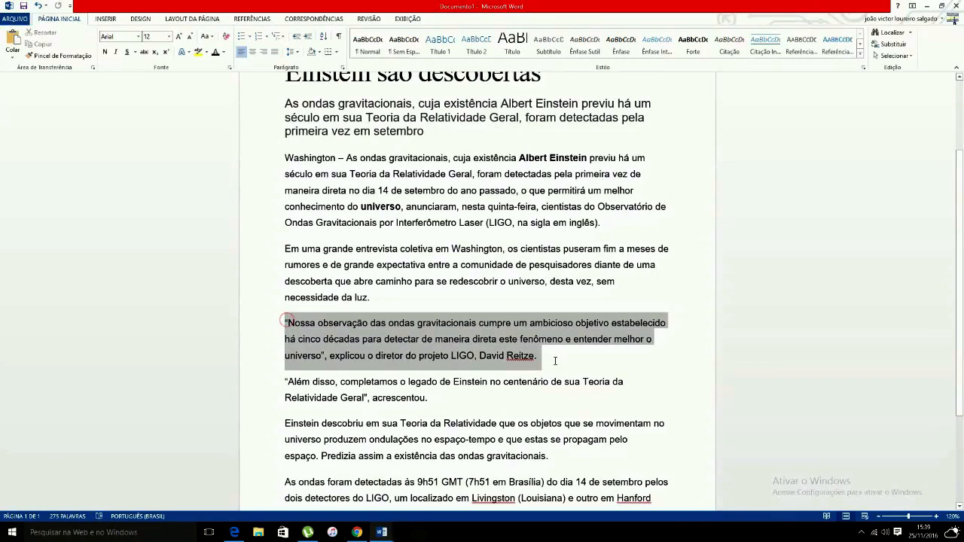
click(264, 51)
click(437, 325)
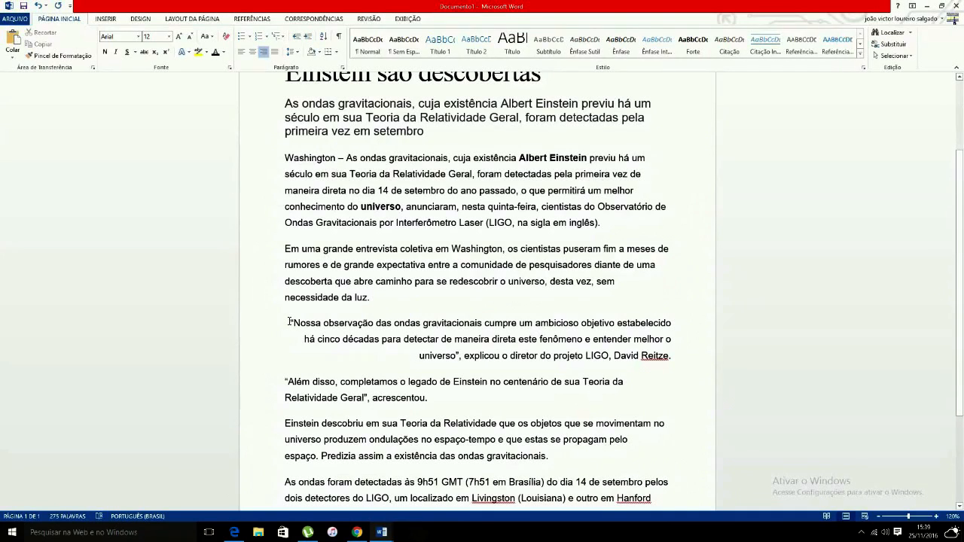
Return the "Nossa observação" paragraph to left alignment
click(289, 323)
click(384, 322)
click(244, 54)
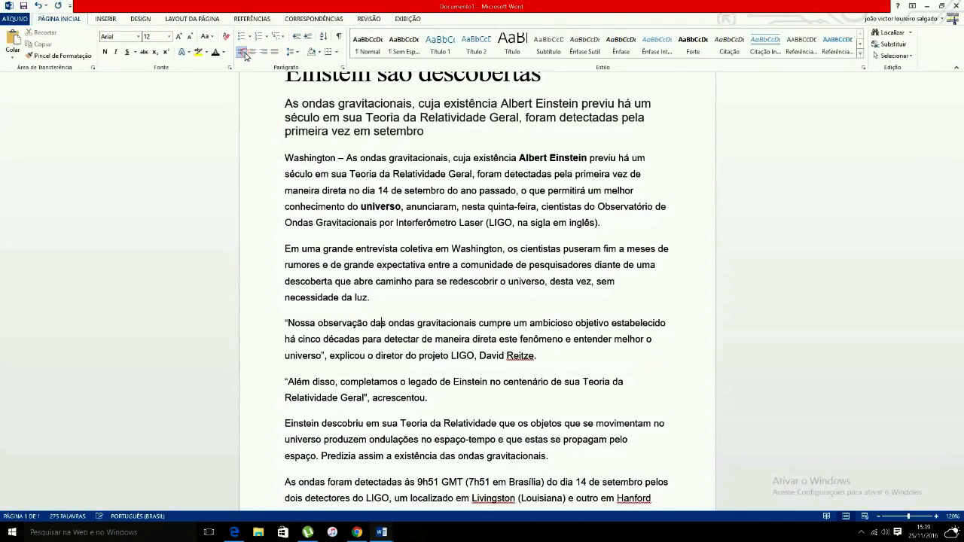
Right-align the "Nossa observação" paragraph once more and restore its left alignment, keeping the document open
click(263, 51)
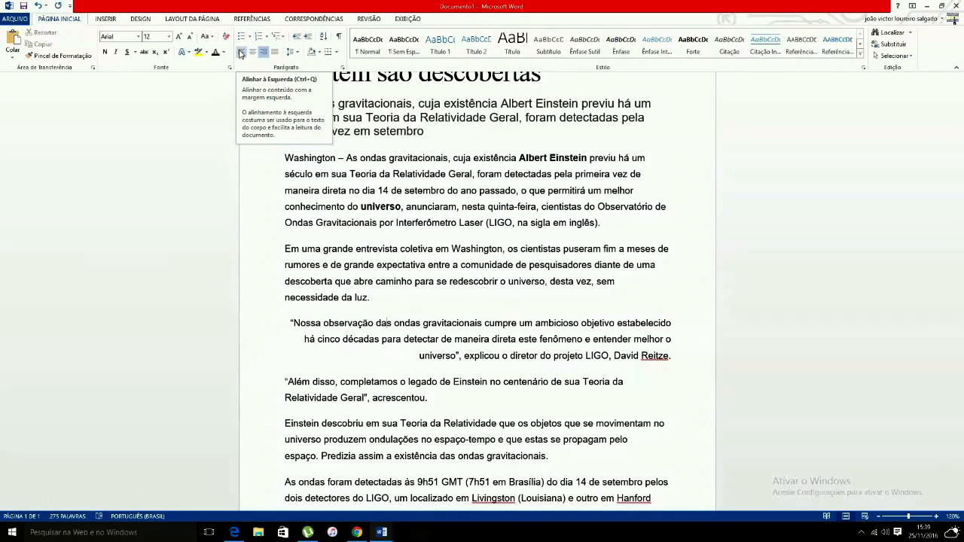
click(388, 332)
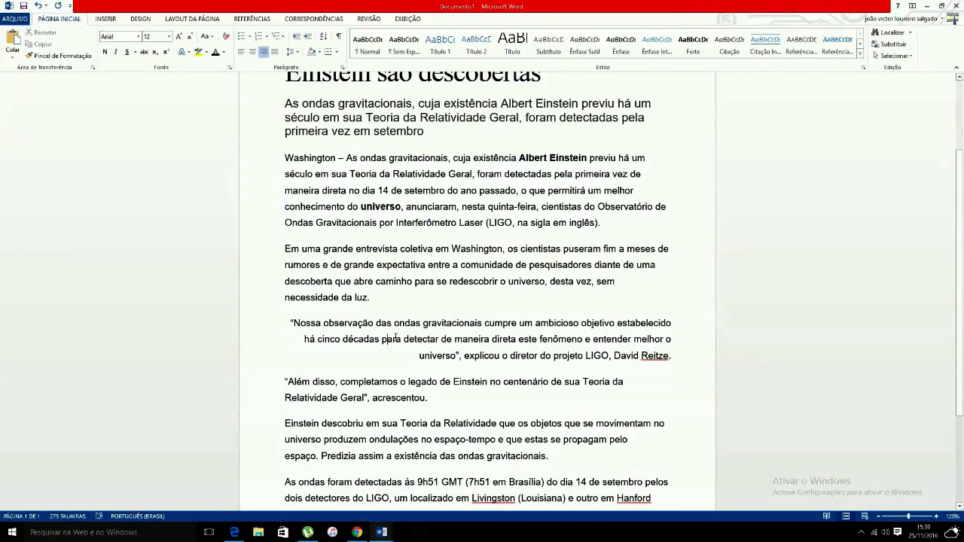
key(ctrl+q)
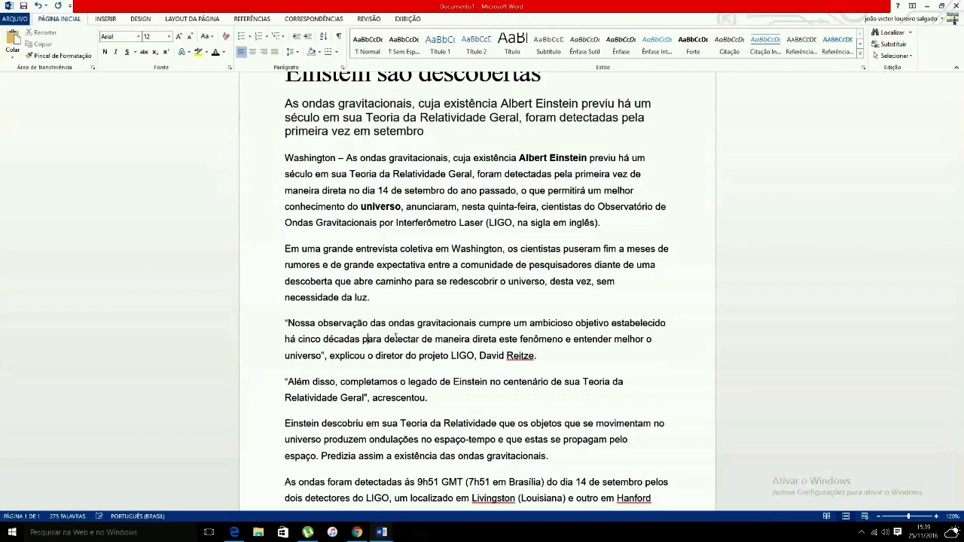
key(ctrl+w)
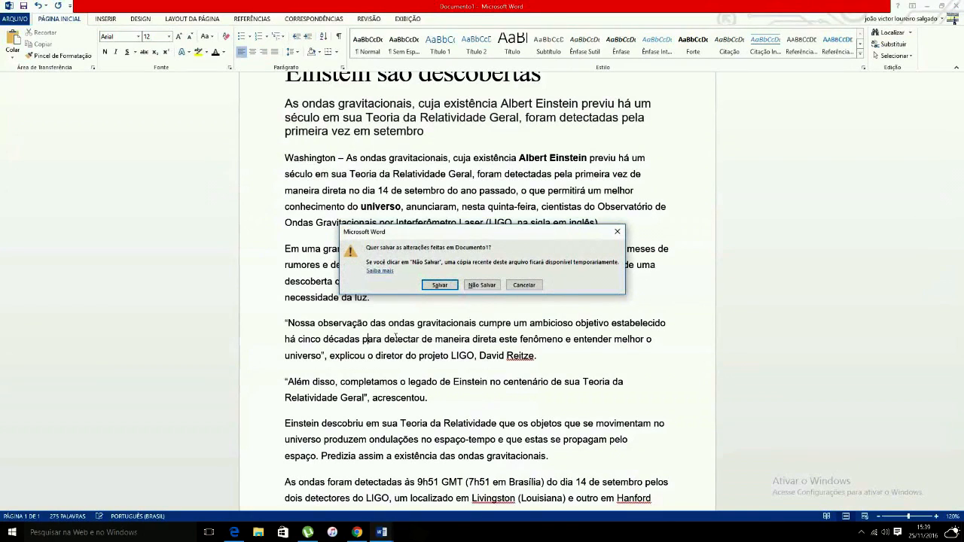
click(524, 284)
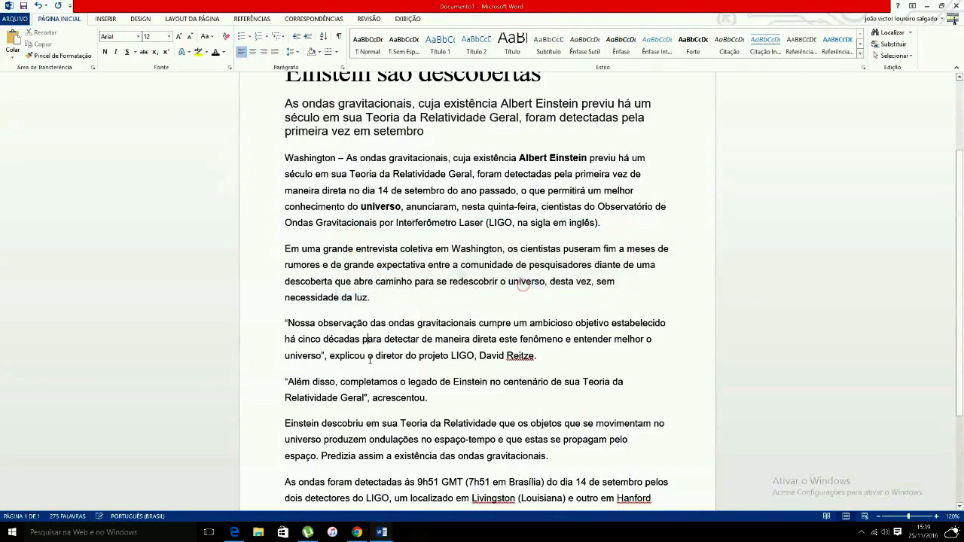
Justify the two consecutive paragraphs beginning with "Nossa observação" and "Além disso", and return both to left alignment
click(287, 322)
key(ctrl+shift+Down)
key(ctrl+shift+Up)
key(ctrl+shift+Up)
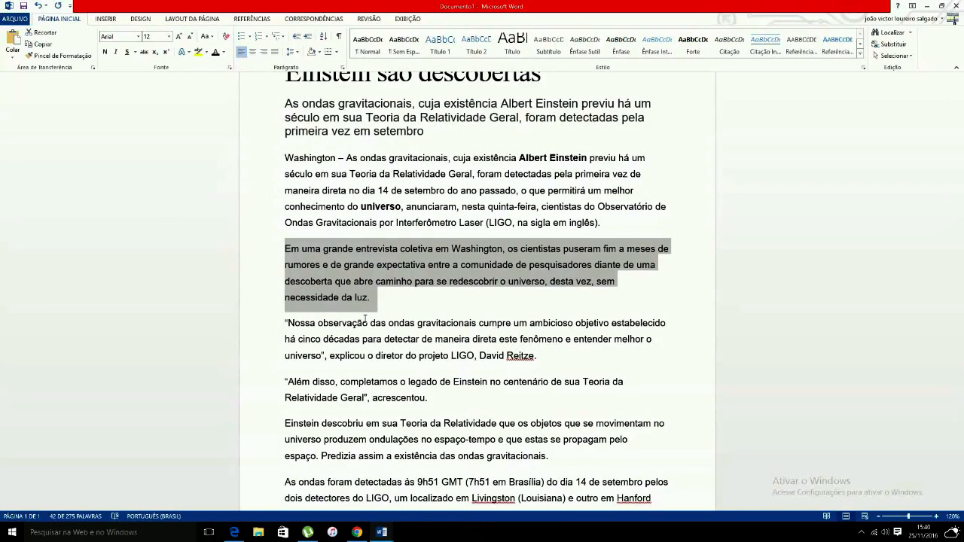
key(ctrl+shift+Down)
key(ctrl+shift+Down)
key(ctrl+shift+Down)
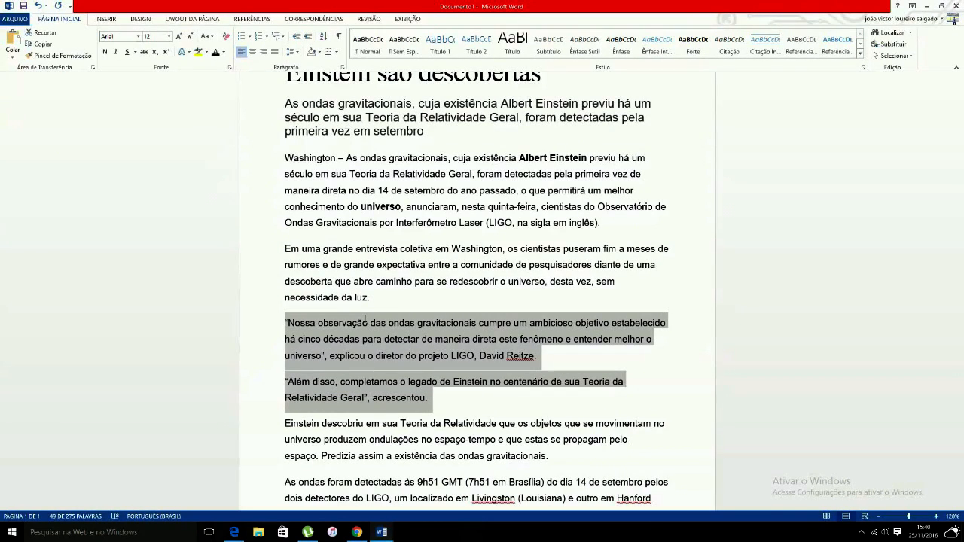
key(ctrl+j)
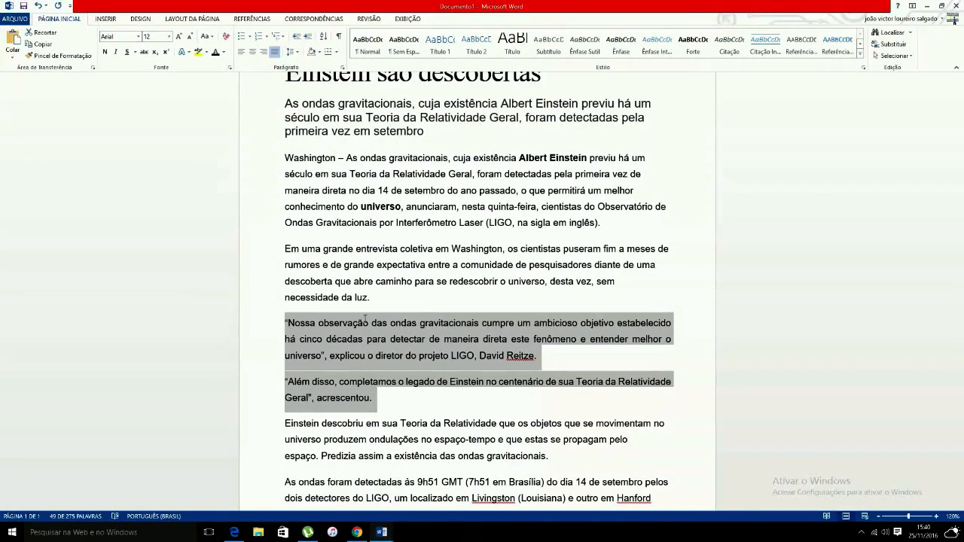
key(ctrl+q)
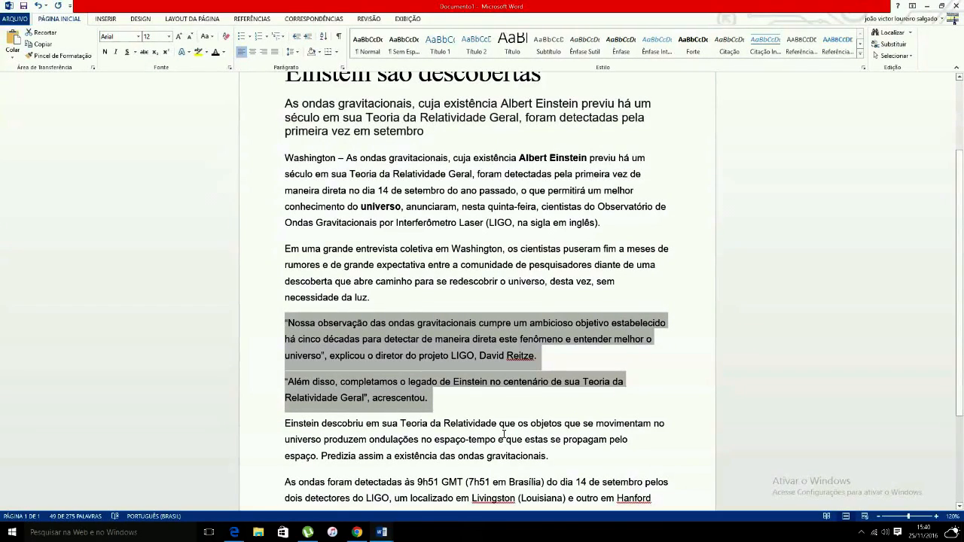
click(467, 409)
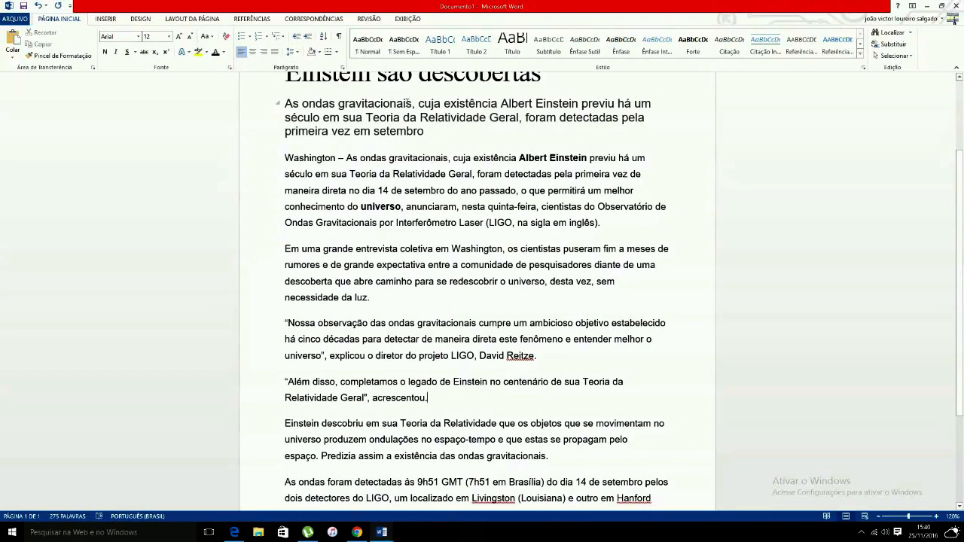
Center the article title "Ondas gravitacionais previstas por Einstein são descobertas"
scroll(302, 222, up, 2)
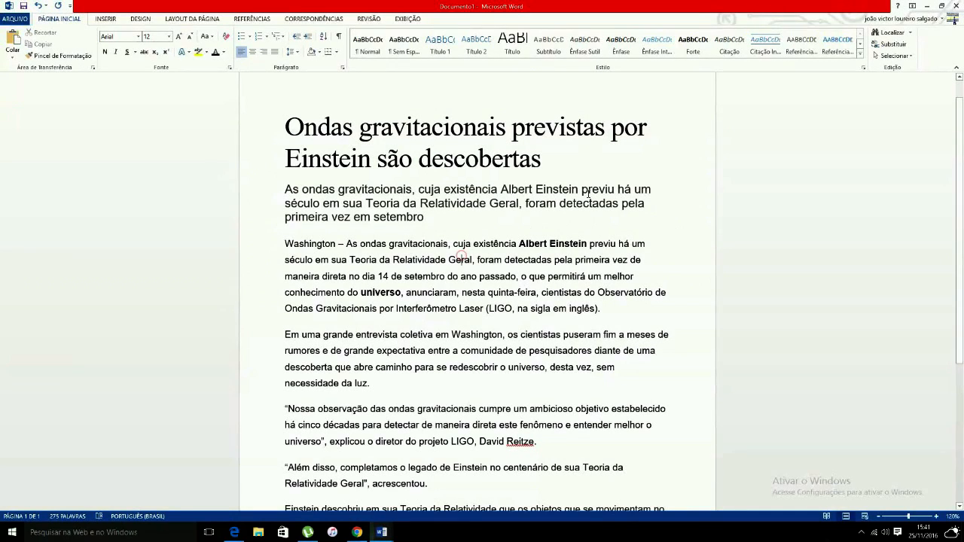
drag(303, 128, 332, 128)
click(332, 128)
click(406, 128)
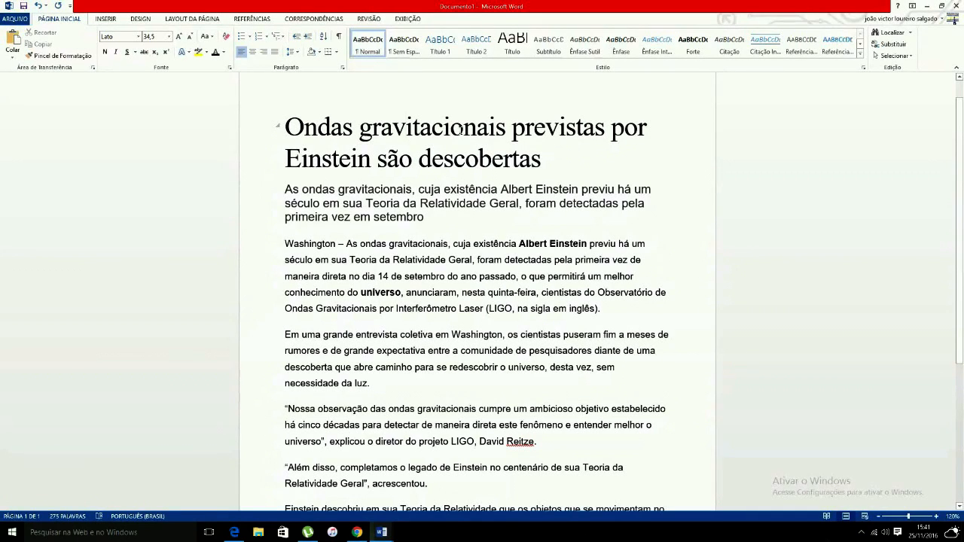
key(ctrl+e)
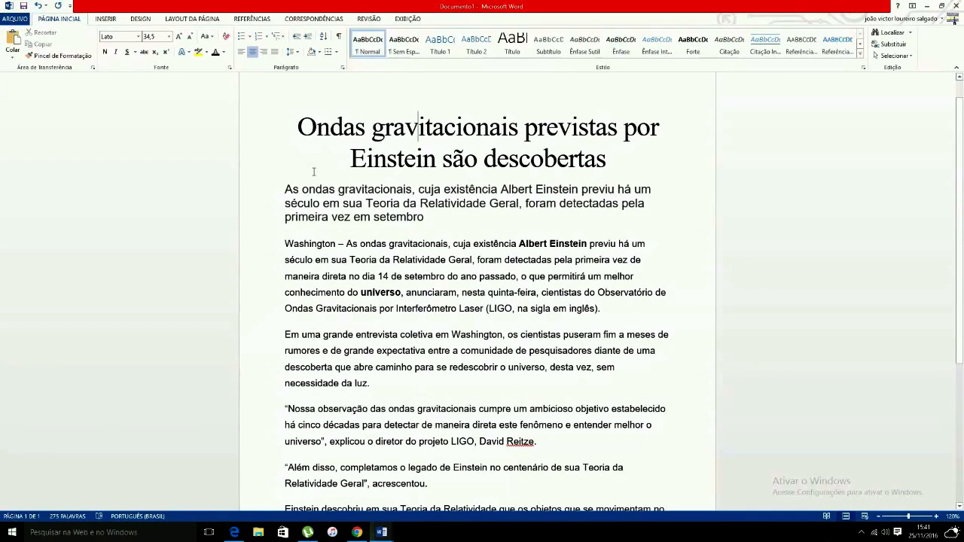
click(300, 130)
click(685, 118)
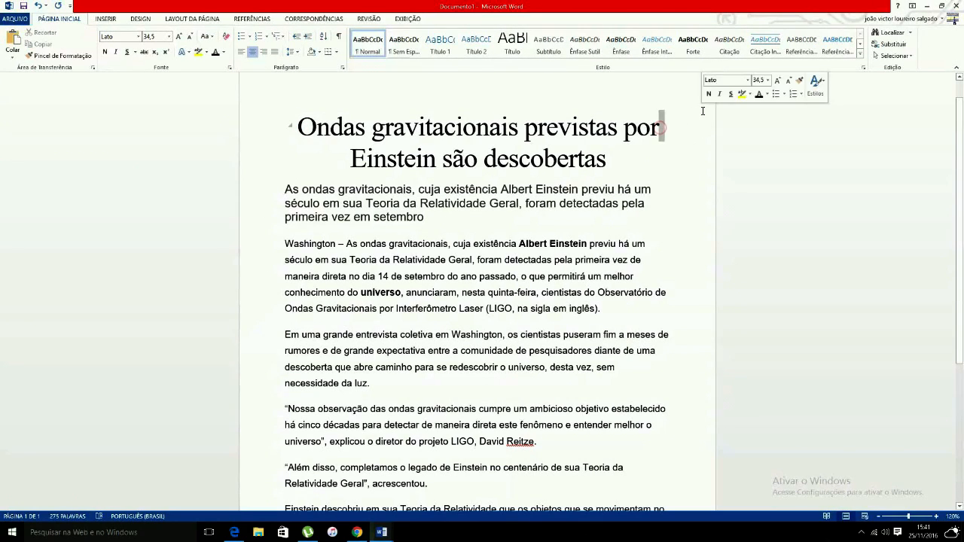
click(648, 160)
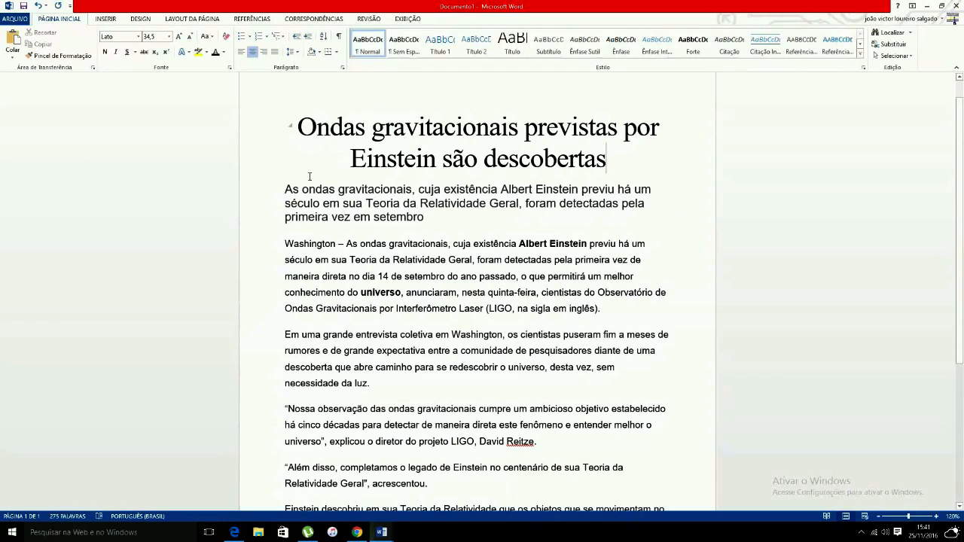
Return the article title "Ondas gravitacionais previstas por Einstein são descobertas" to left alignment
click(345, 160)
click(426, 139)
key(ctrl+q)
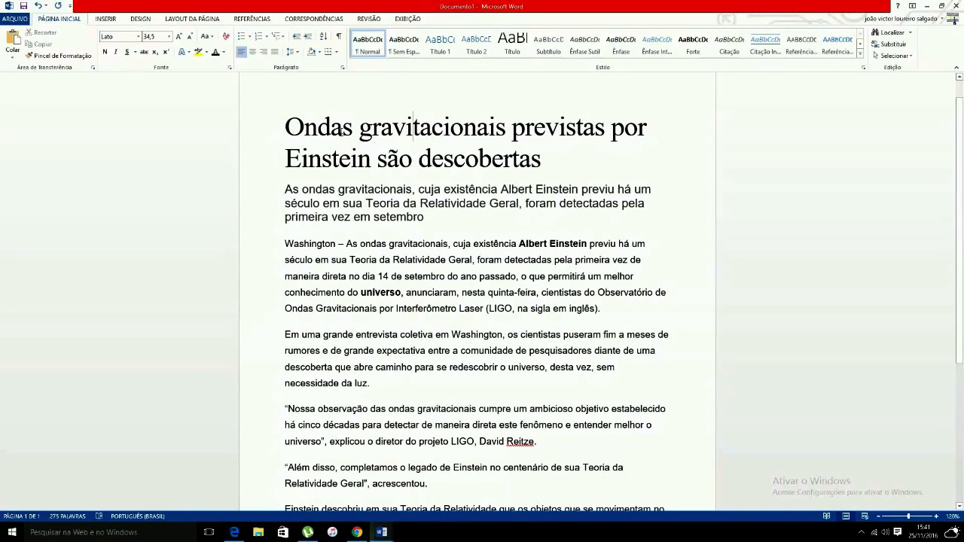
Center the article title together with the subtitle paragraph beginning "As ondas gravitacionais, cuja existência"
click(292, 128)
key(ctrl+shift+Down)
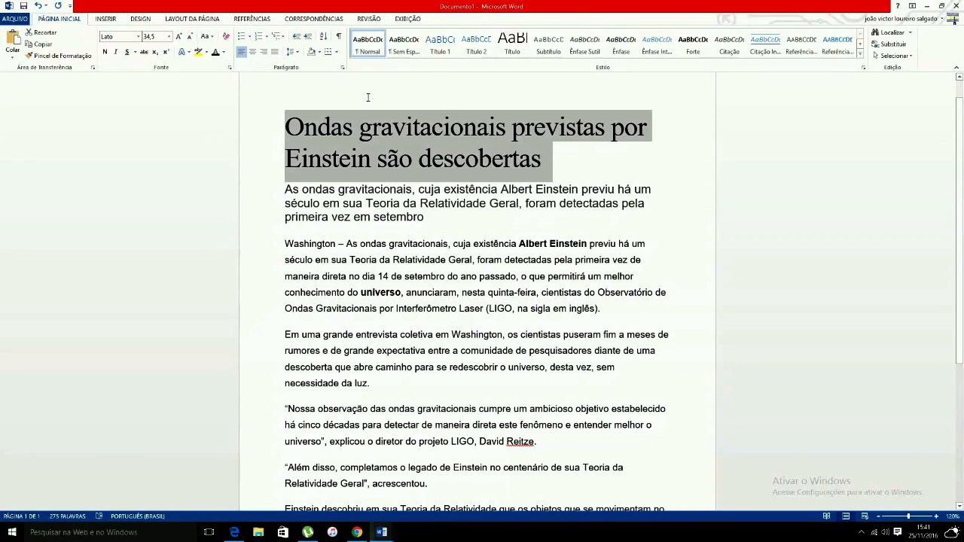
key(ctrl+shift+Down)
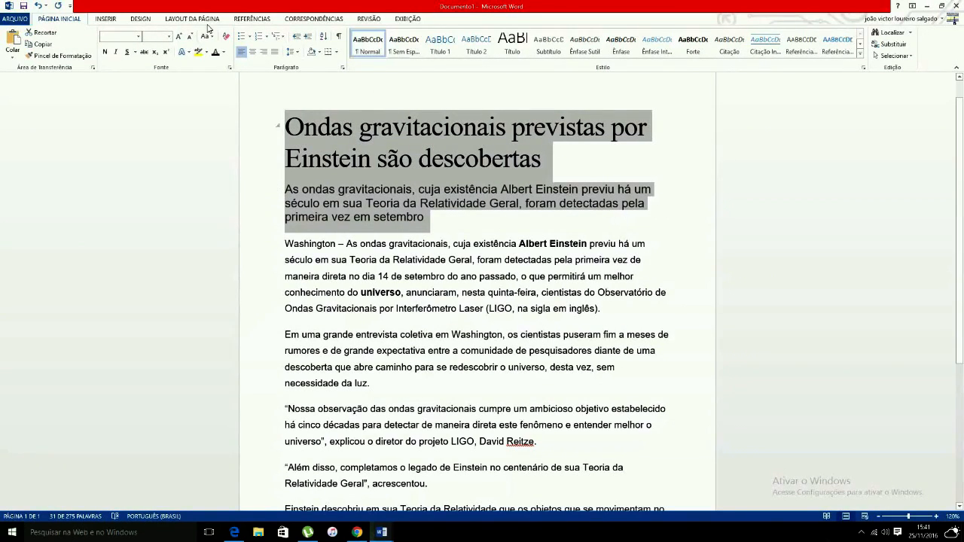
click(253, 52)
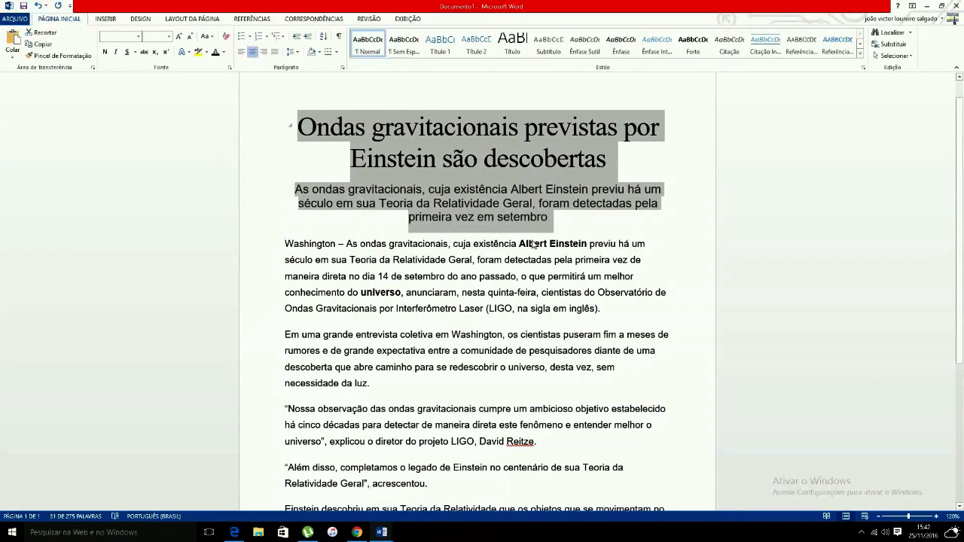
click(585, 224)
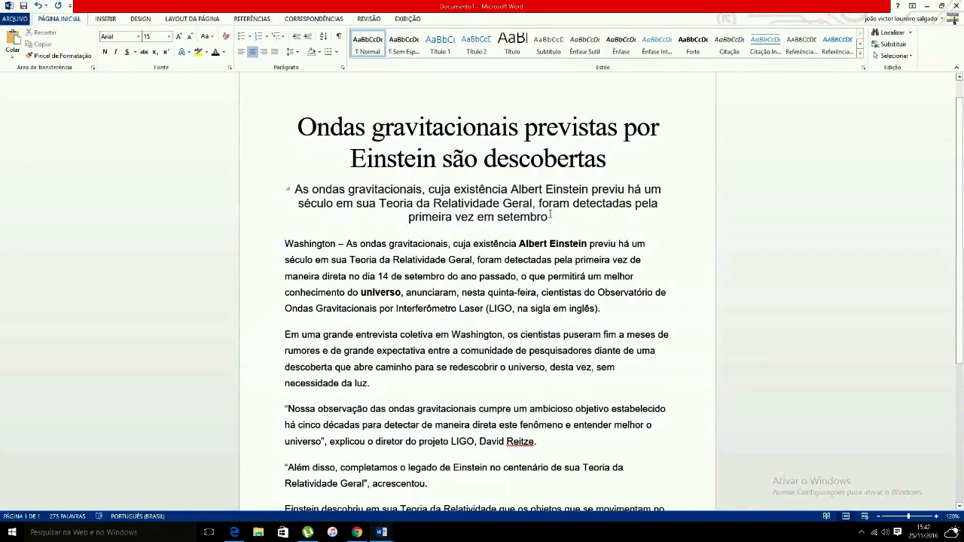
Return both the article title and the subtitle paragraph to left alignment
key(ctrl+shift+Up)
key(ctrl+shift+Up)
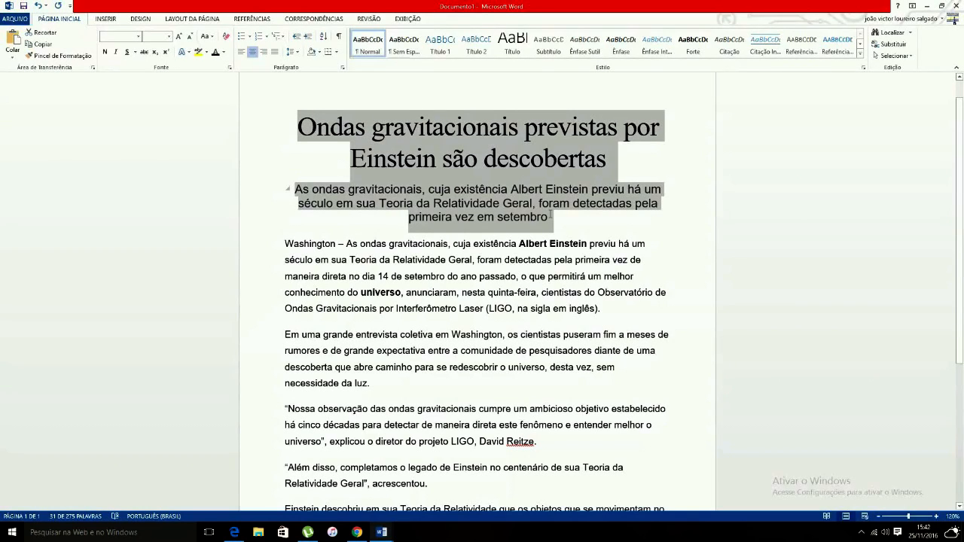
key(ctrl+q)
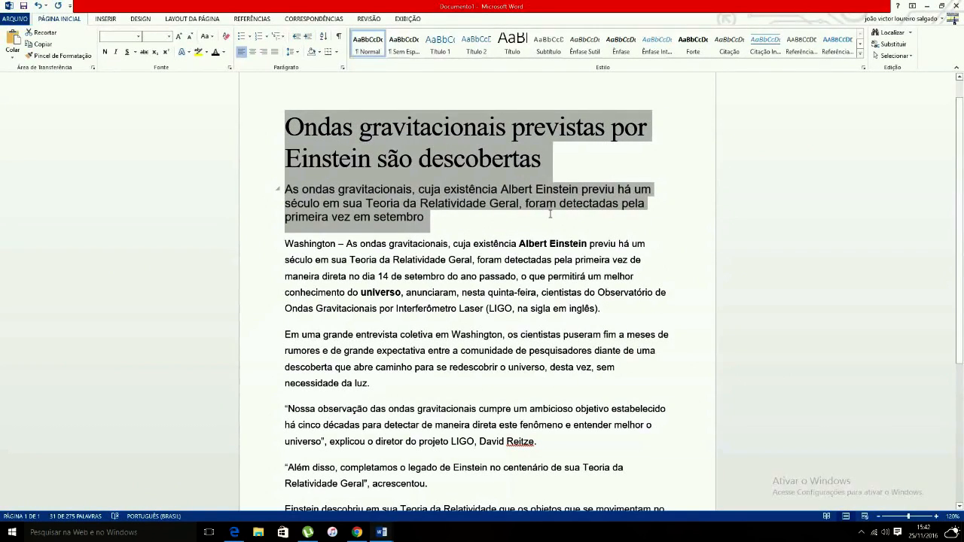
click(538, 224)
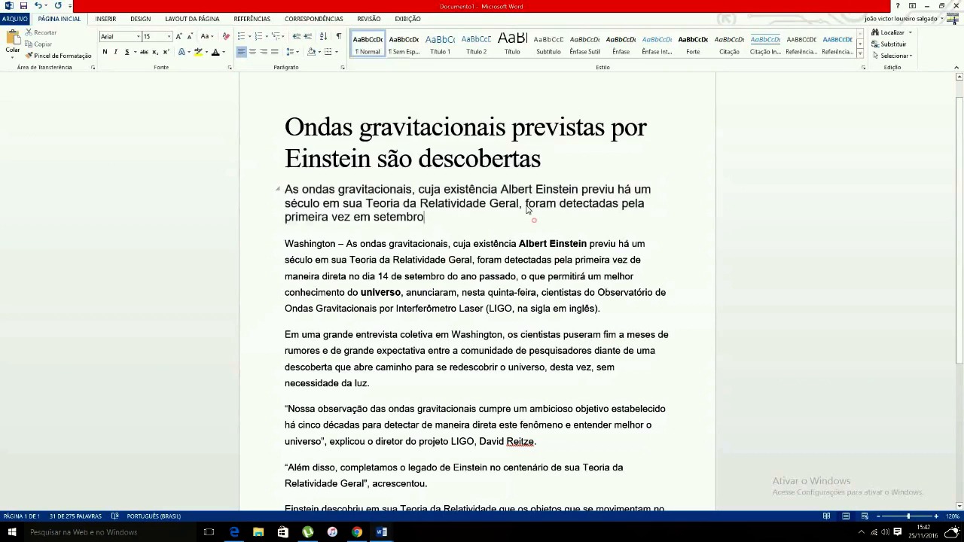
Center only the article title, leaving the subtitle paragraph out of the selection
drag(548, 156, 221, 87)
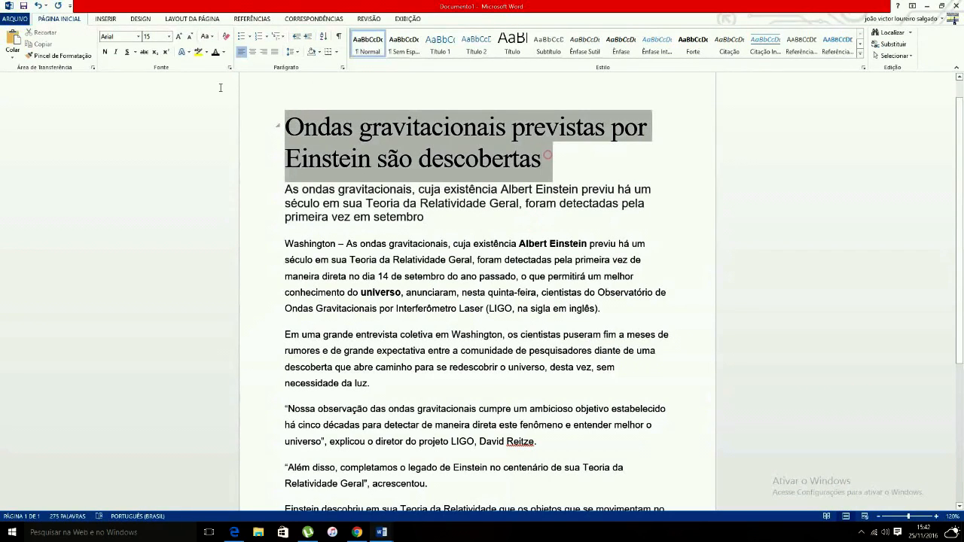
key(ctrl+e)
click(444, 217)
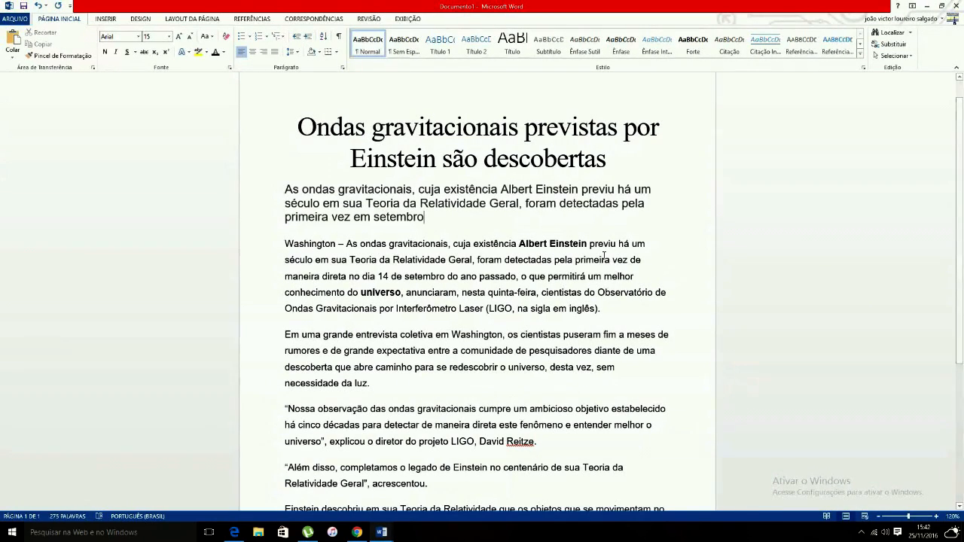
Right-align the subtitle paragraph beginning "As ondas gravitacionais" and return it to left alignment
click(465, 276)
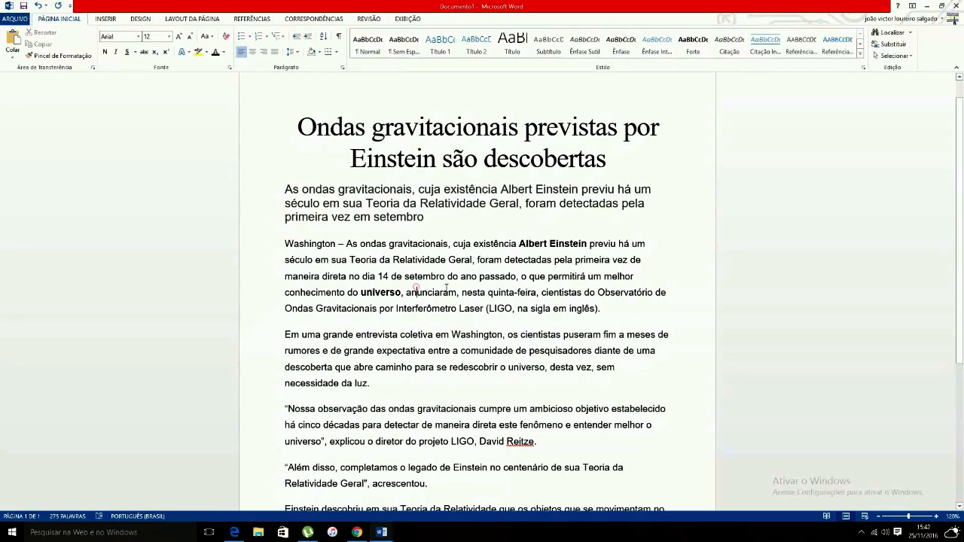
click(428, 216)
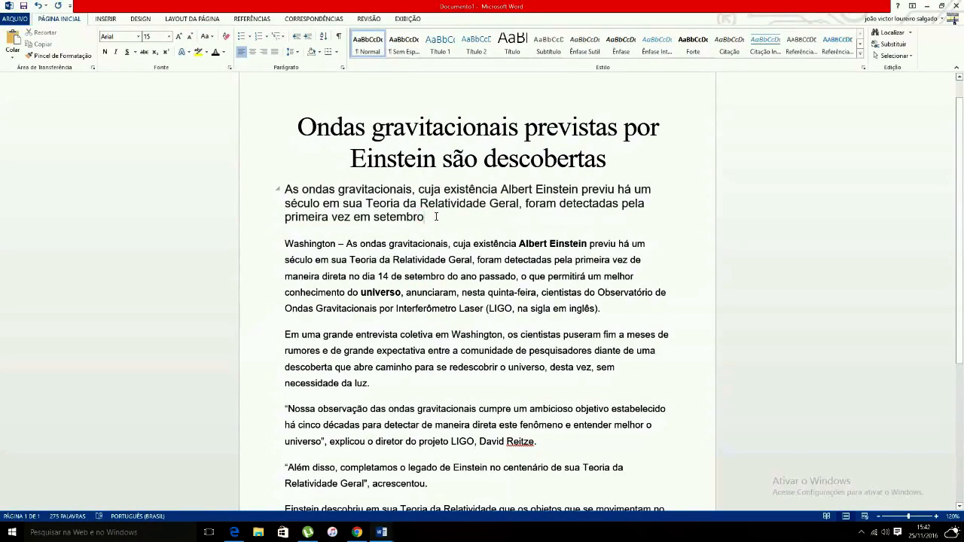
triple_click(435, 216)
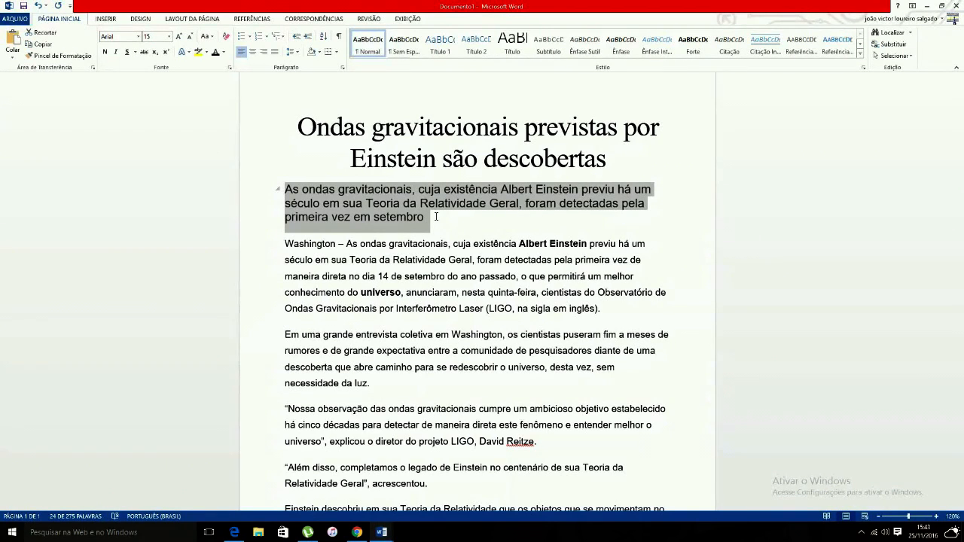
key(ctrl+g)
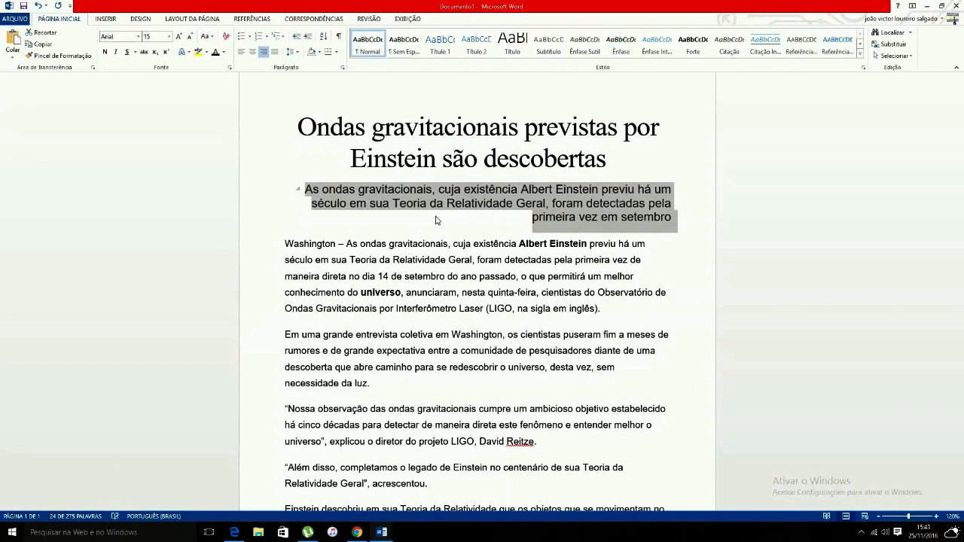
click(331, 200)
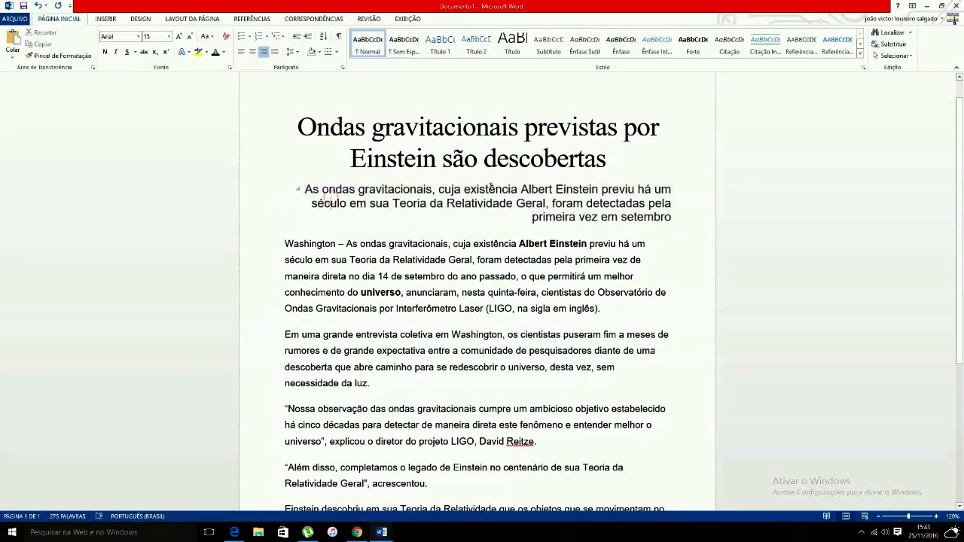
click(518, 203)
key(ctrl+q)
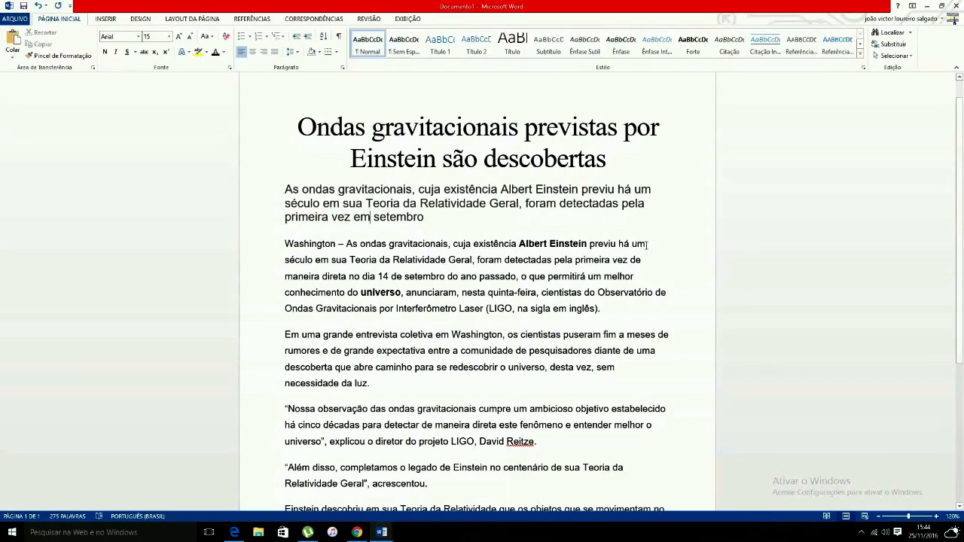
Justify the first body paragraph, beginning "Washington – As ondas gravitacionais"
drag(646, 245, 645, 289)
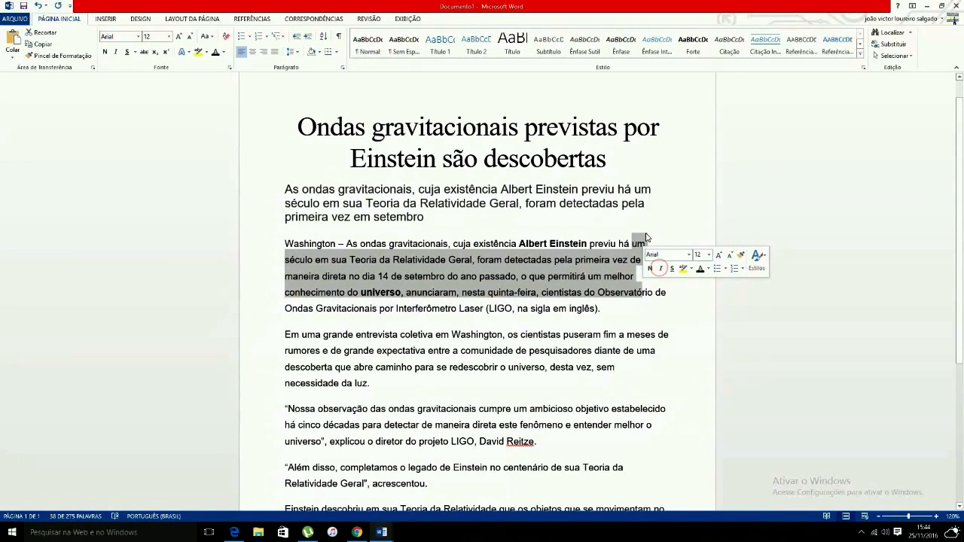
click(646, 242)
drag(645, 245, 661, 293)
click(659, 293)
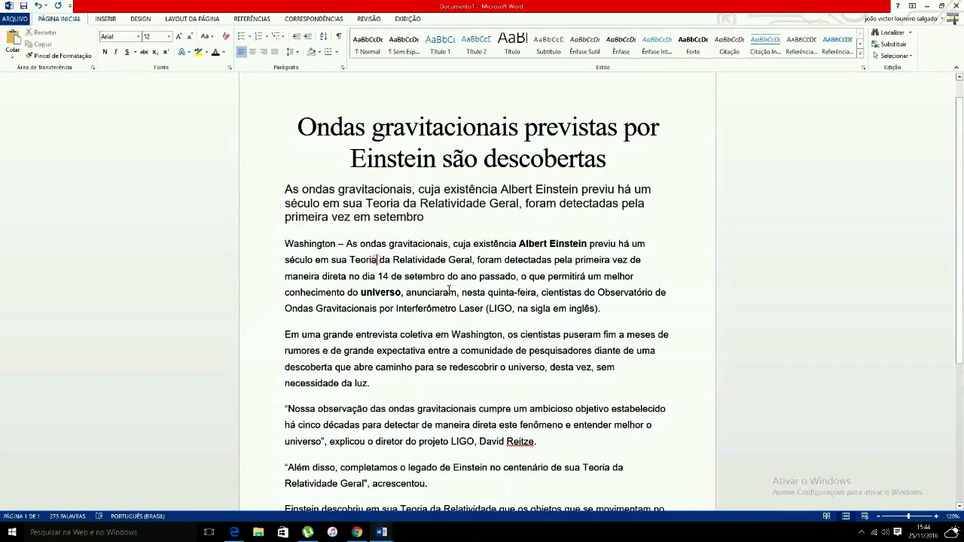
click(423, 276)
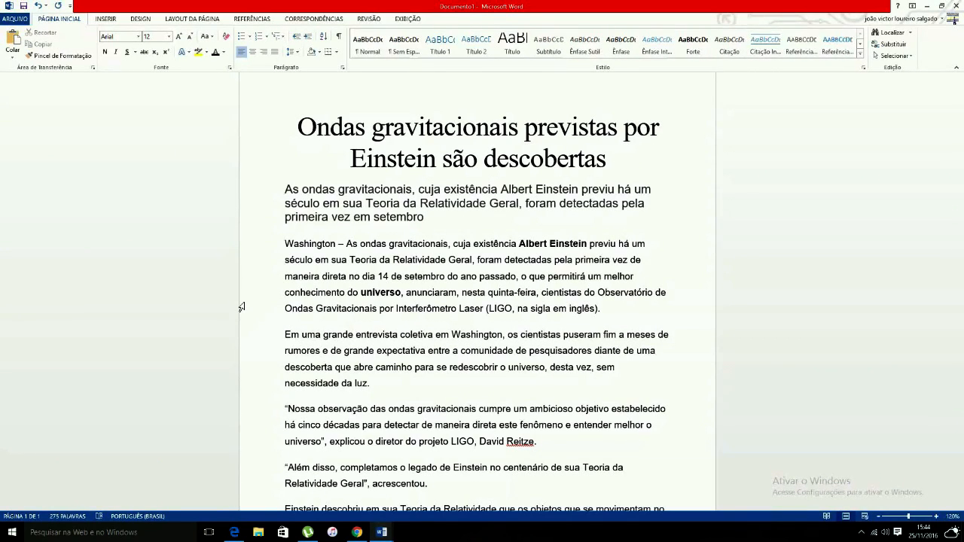
key(ctrl+j)
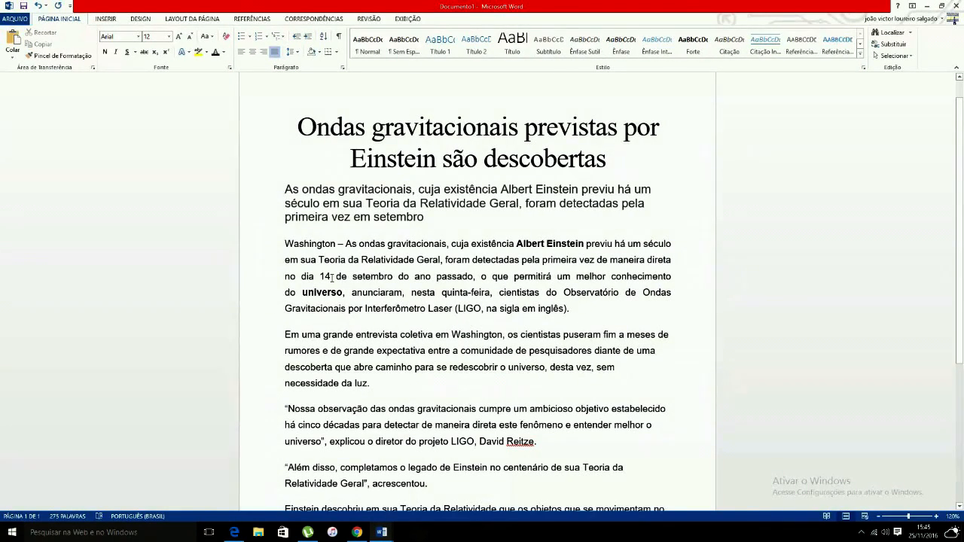
drag(330, 277, 336, 276)
click(335, 278)
drag(336, 276, 331, 277)
click(331, 277)
Justify all the body paragraphs from "Washington" through the last one ending in "de sua origem"
click(288, 244)
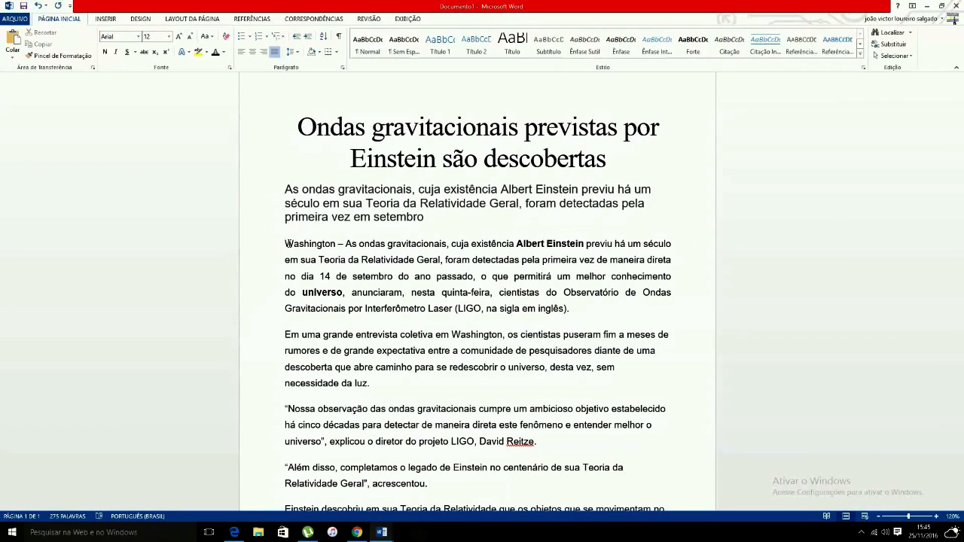
key(ctrl+shift+Down)
key(ctrl+shift+Down)
key(ctrl+shift+Down)
key(ctrl+shift+Down)
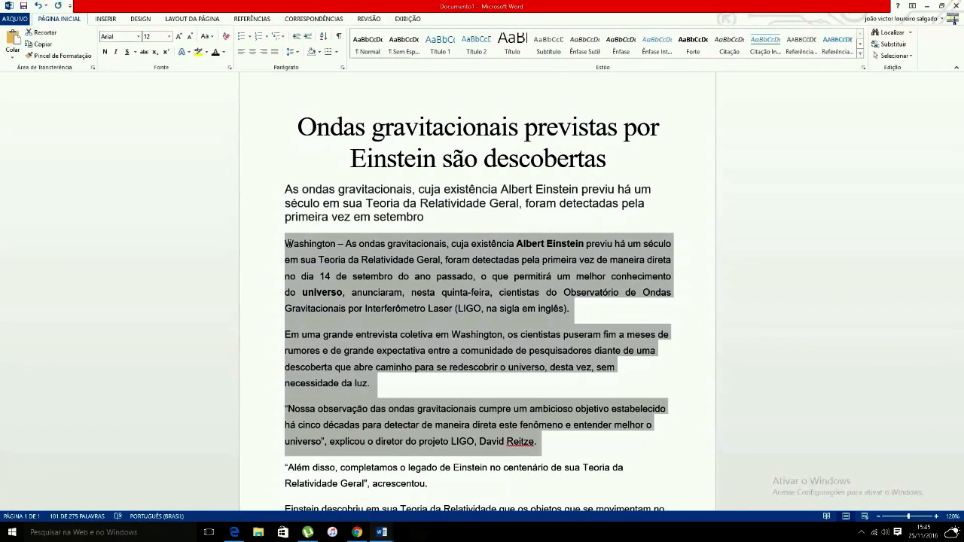
key(ctrl+shift+Down)
key(ctrl+shift+Down)
key(ctrl+shift+Down)
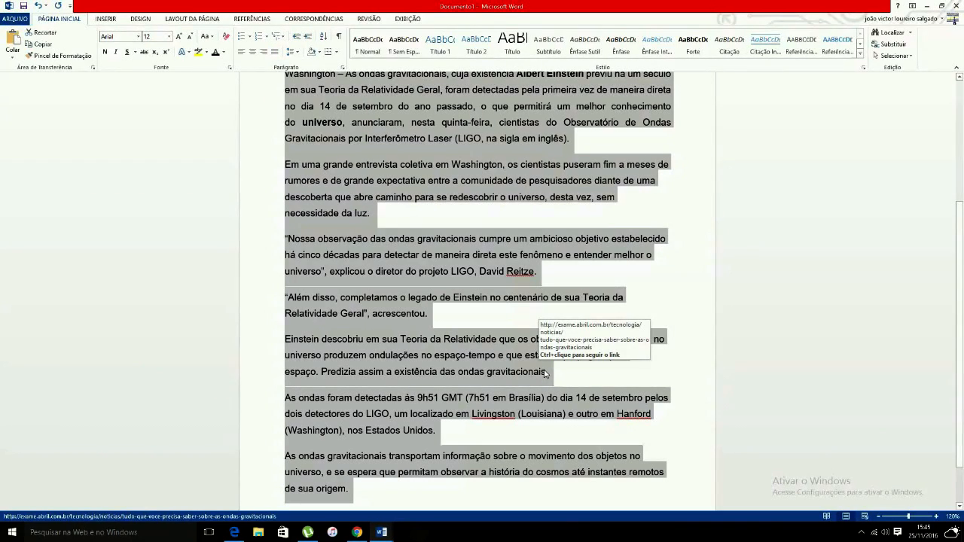
key(ctrl+j)
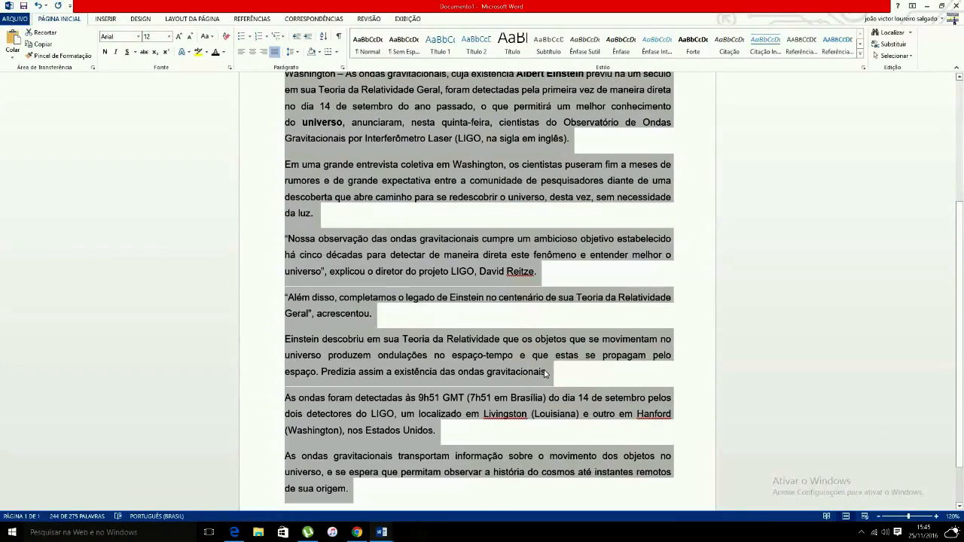
click(545, 373)
Examine the margins and word spacing of the justified body paragraphs
scroll(491, 426, up, 2)
scroll(494, 426, down, 2)
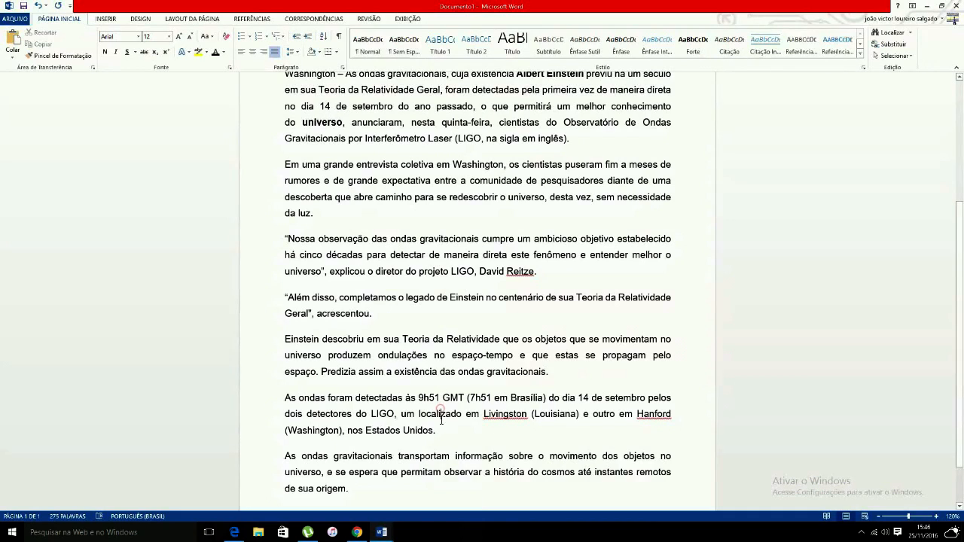
click(455, 371)
click(427, 340)
click(433, 354)
click(412, 181)
scroll(420, 266, up, 1)
click(434, 164)
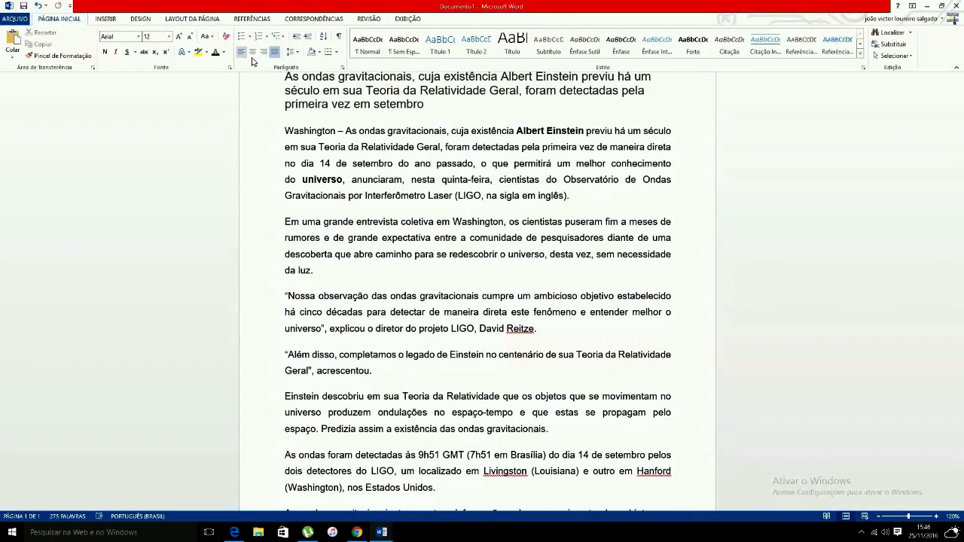
Justify the subtitle paragraph beginning "As ondas gravitacionais, cuja existência Albert Einstein"
scroll(400, 349, up, 1)
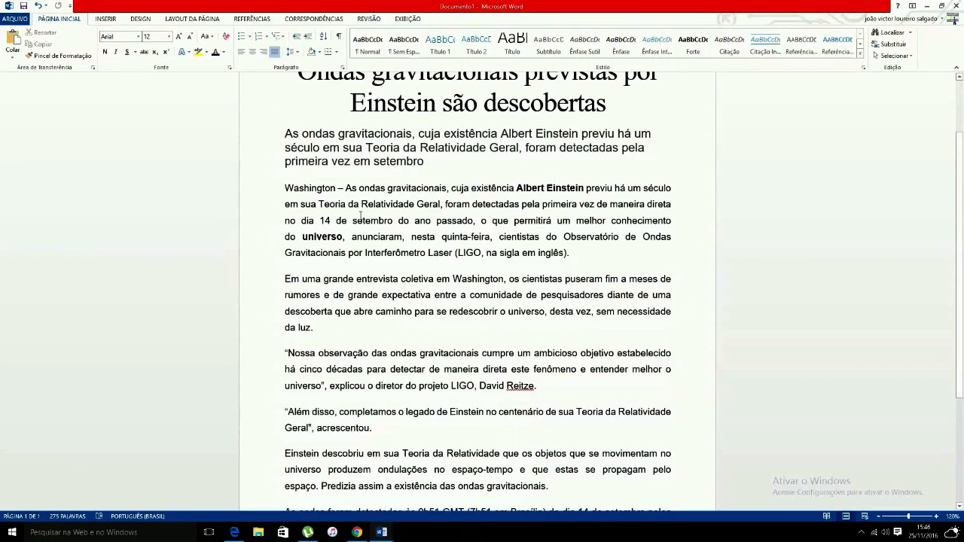
scroll(360, 214, up, 1)
drag(284, 192, 425, 218)
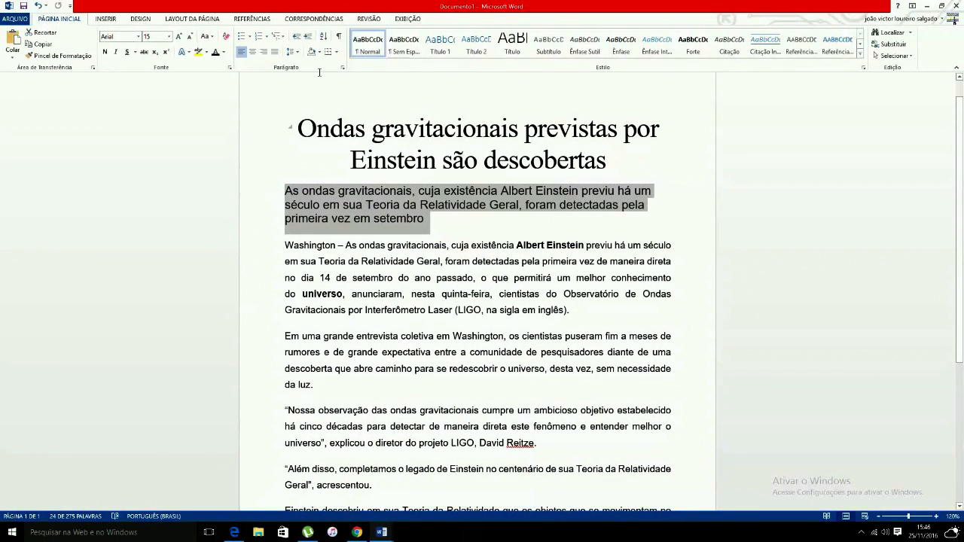
click(276, 52)
click(400, 310)
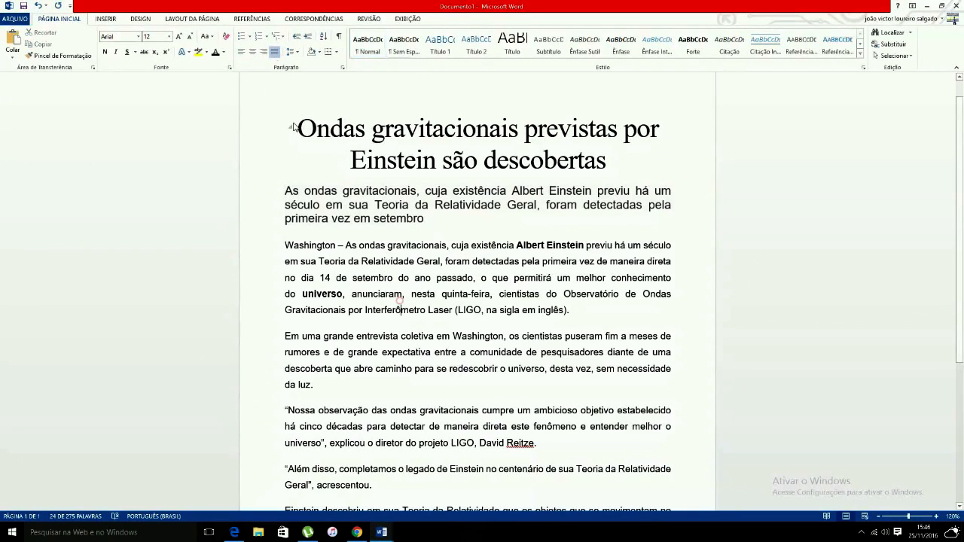
click(425, 156)
drag(307, 197, 321, 207)
click(322, 207)
scroll(325, 233, down, 5)
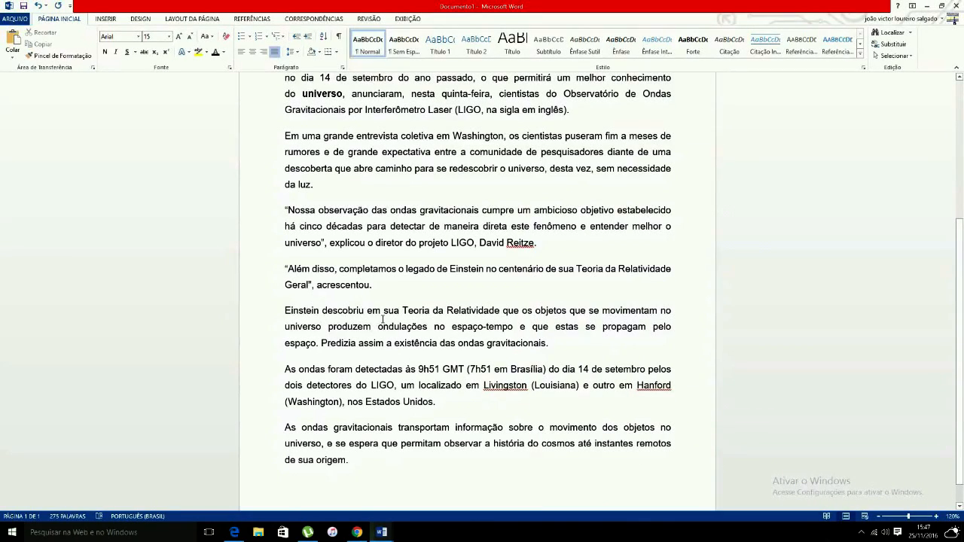
scroll(378, 322, up, 3)
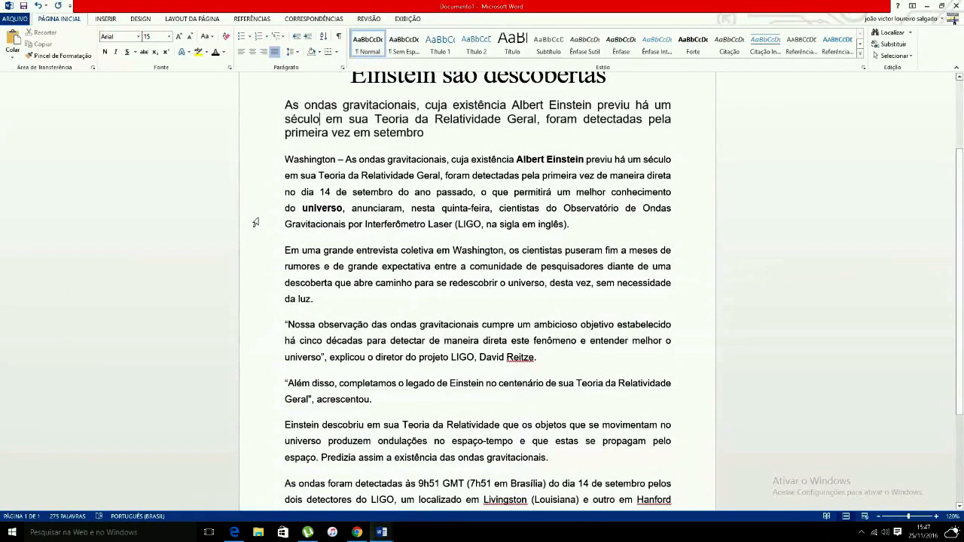
Show the formatting marks and examine the paragraph marks at the ends of the article's paragraphs
click(287, 159)
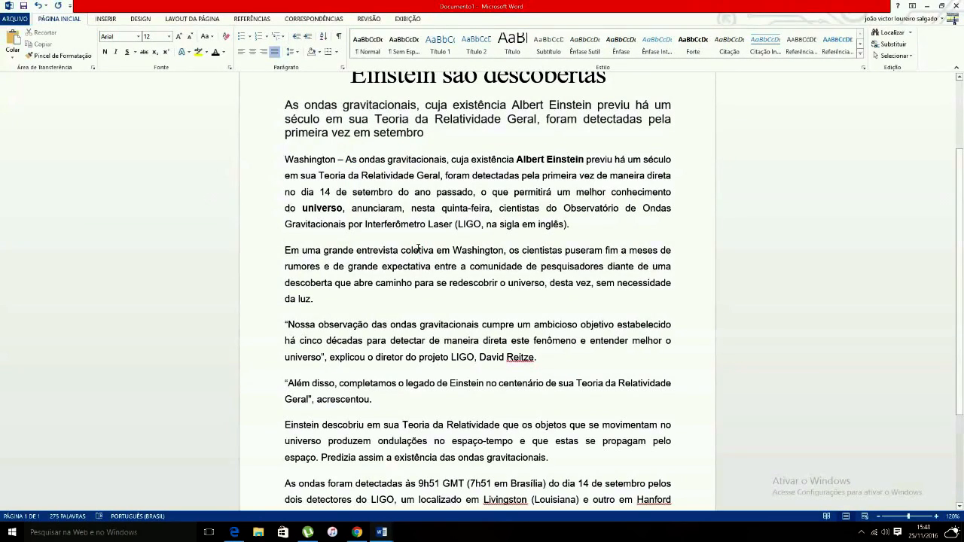
key(ctrl+shift+8)
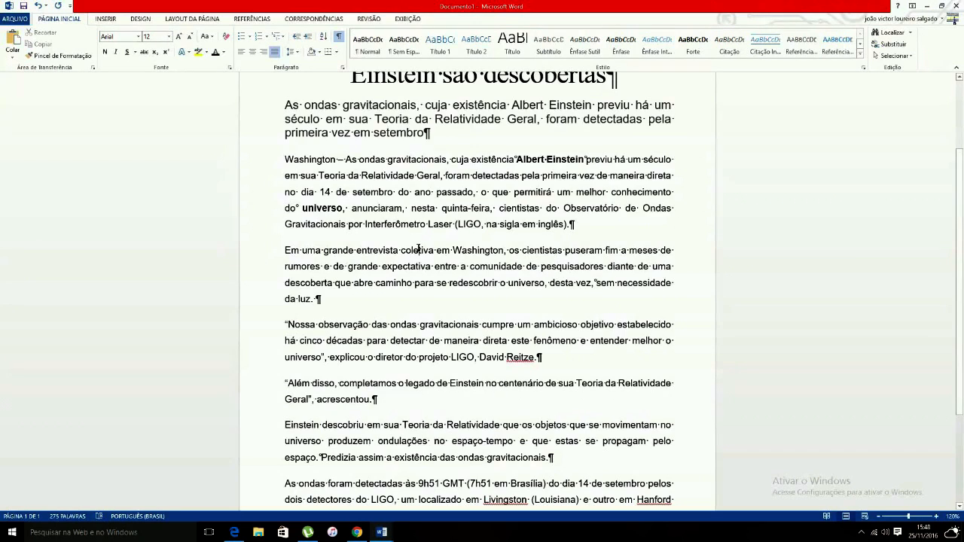
scroll(418, 249, up, 1)
click(430, 191)
click(572, 280)
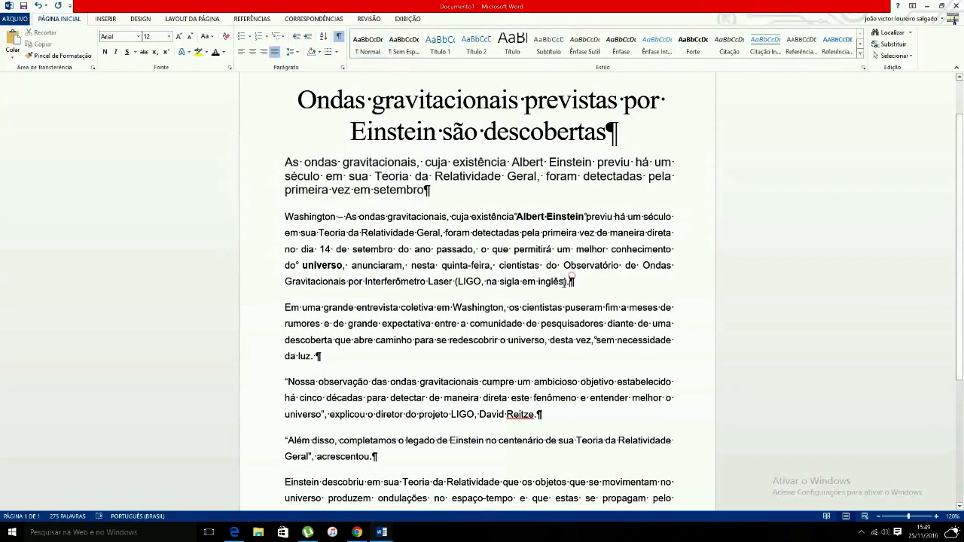
click(318, 356)
scroll(553, 424, down, 2)
scroll(578, 475, down, 2)
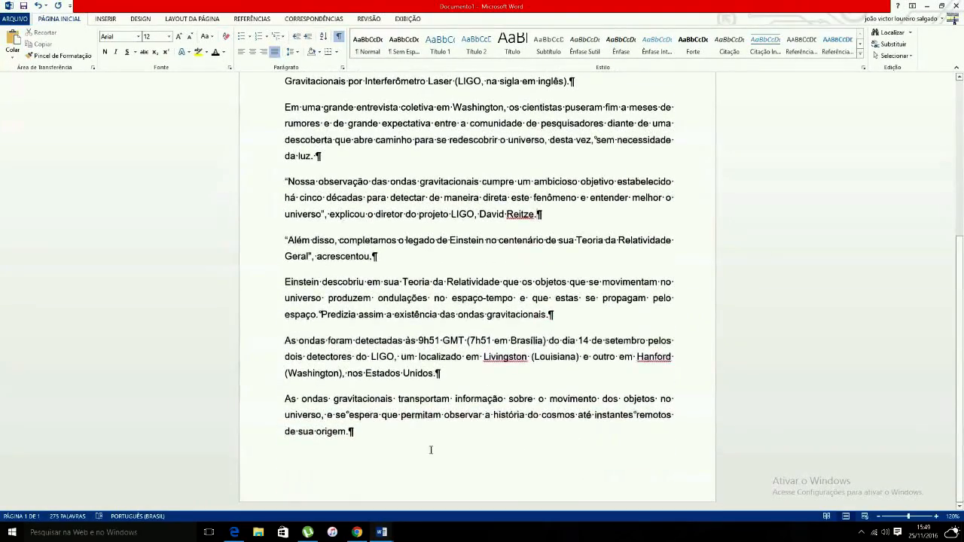
Hide the formatting marks in the gravitational waves article
scroll(600, 213, up, 4)
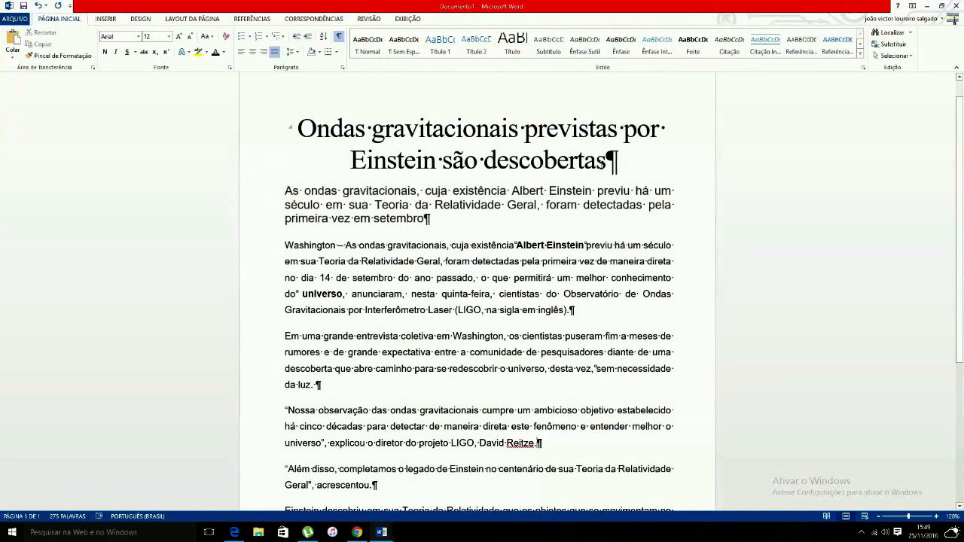
click(620, 206)
click(586, 286)
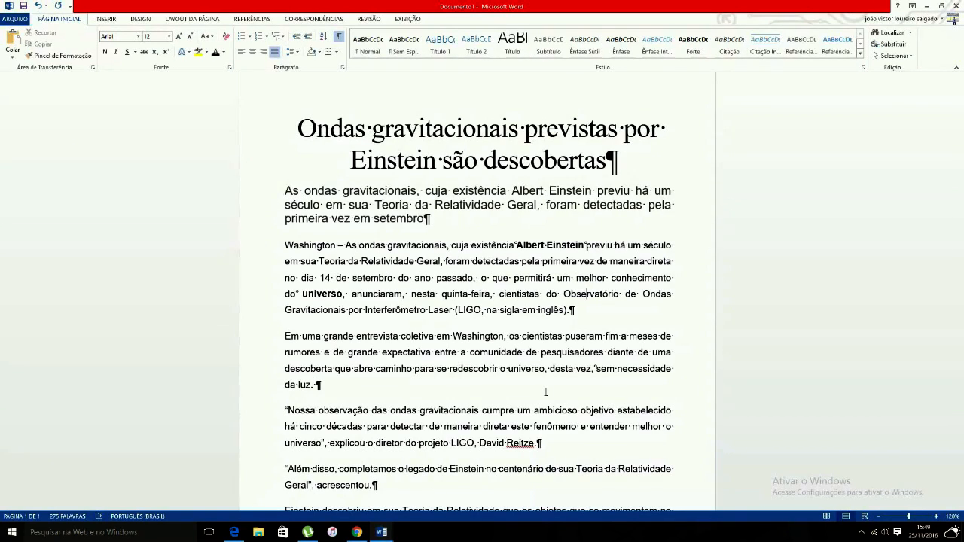
key(ctrl+shift+8)
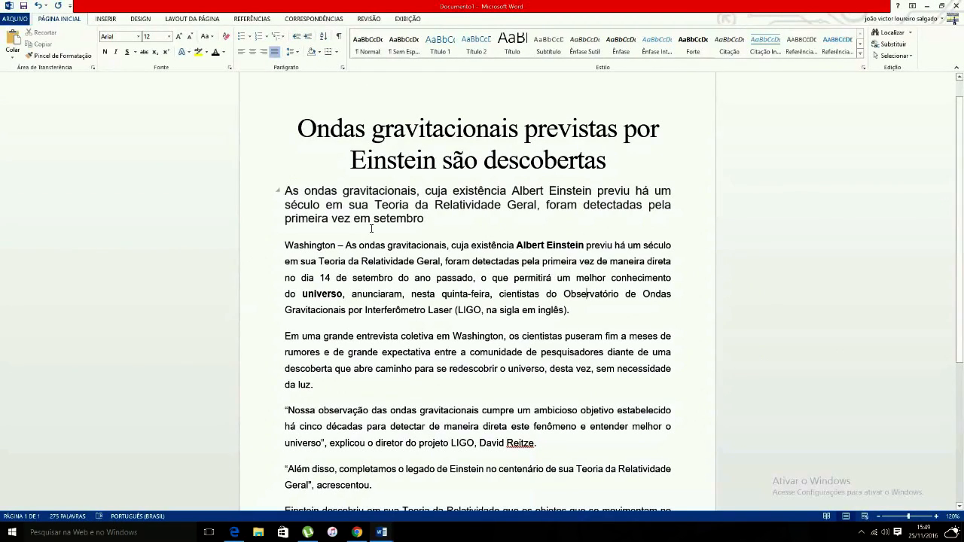
Examine the line spacing of the "Washington" paragraph and the list of line spacing presets
click(367, 387)
click(366, 427)
drag(287, 247, 433, 293)
click(434, 292)
drag(284, 245, 499, 305)
click(499, 305)
click(388, 277)
click(407, 294)
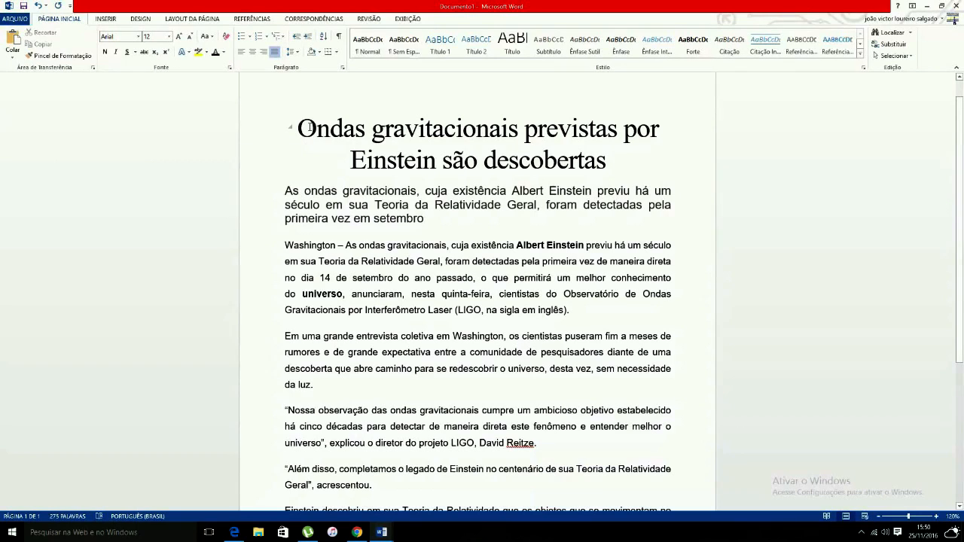
click(293, 54)
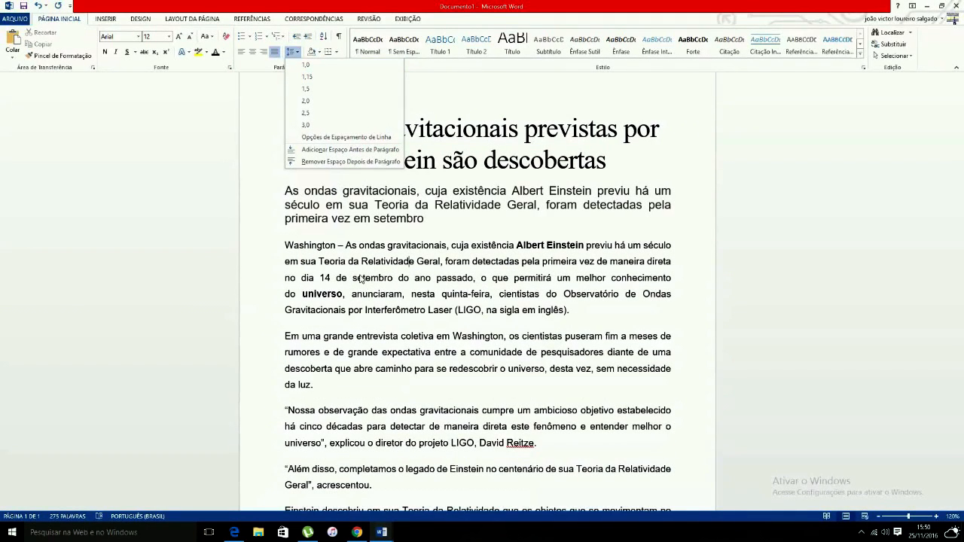
click(361, 279)
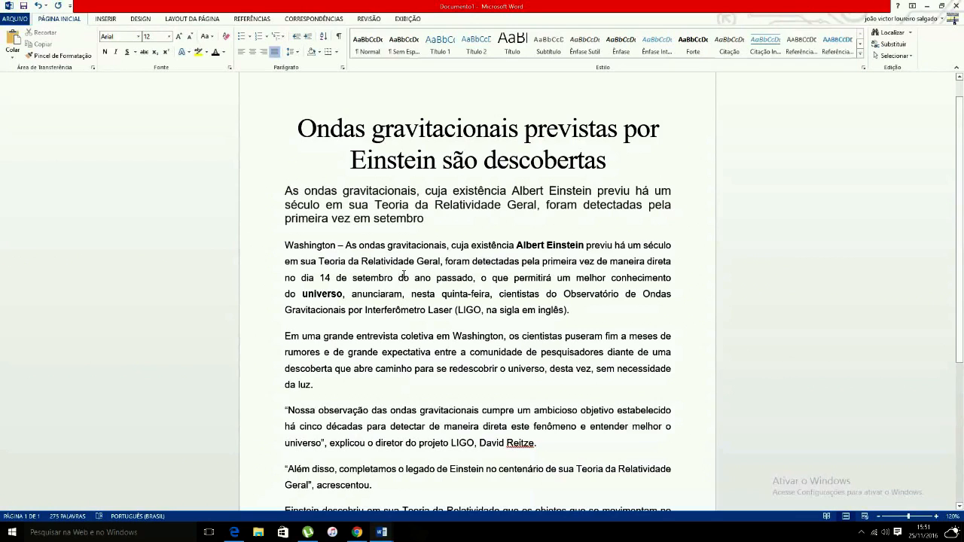
Set the line spacing of the paragraph beginning "Em uma grande entrevista coletiva" to 1,15
key(Up)
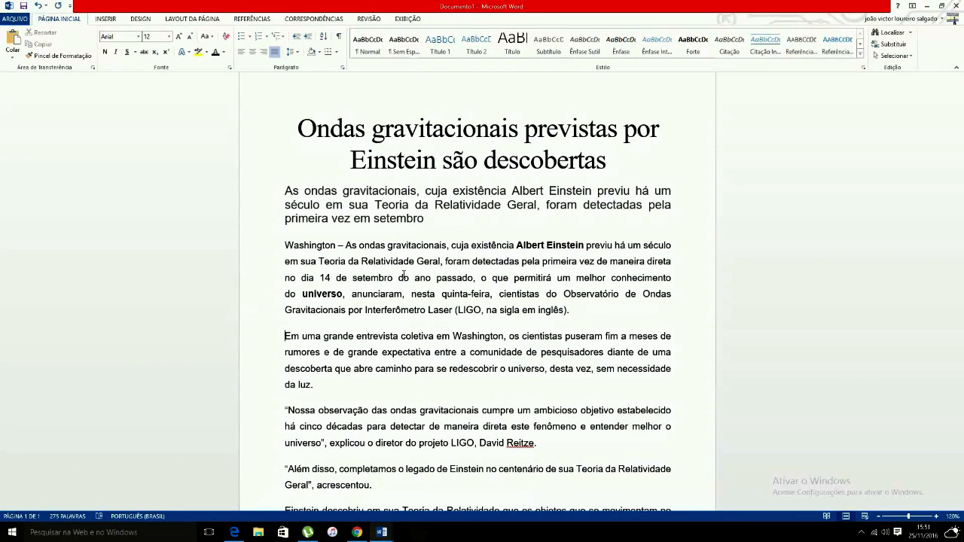
key(ctrl+shift+Down)
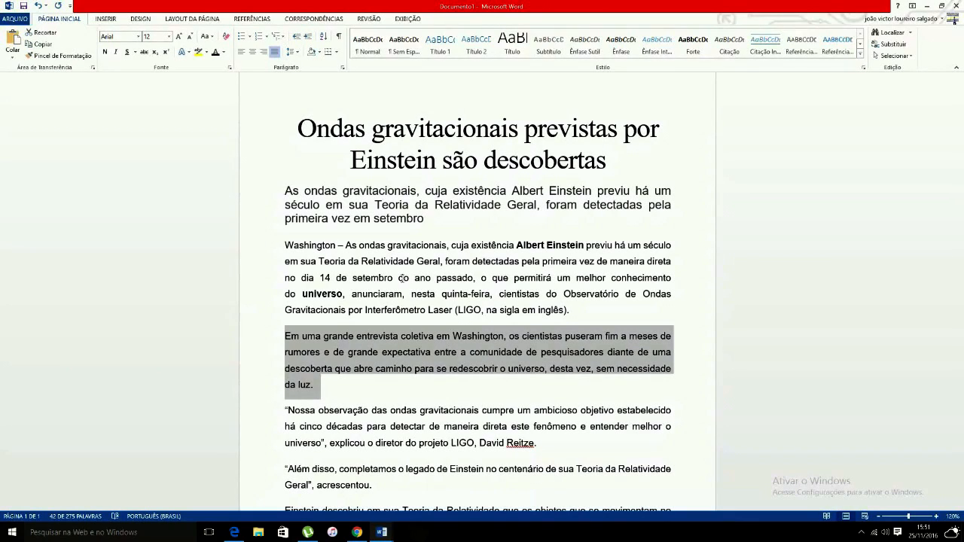
click(297, 57)
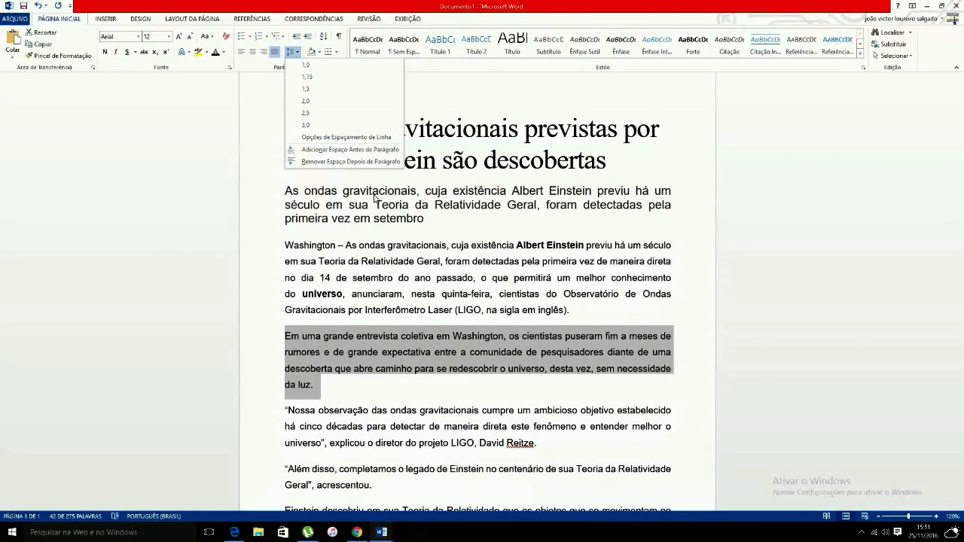
click(317, 84)
click(396, 348)
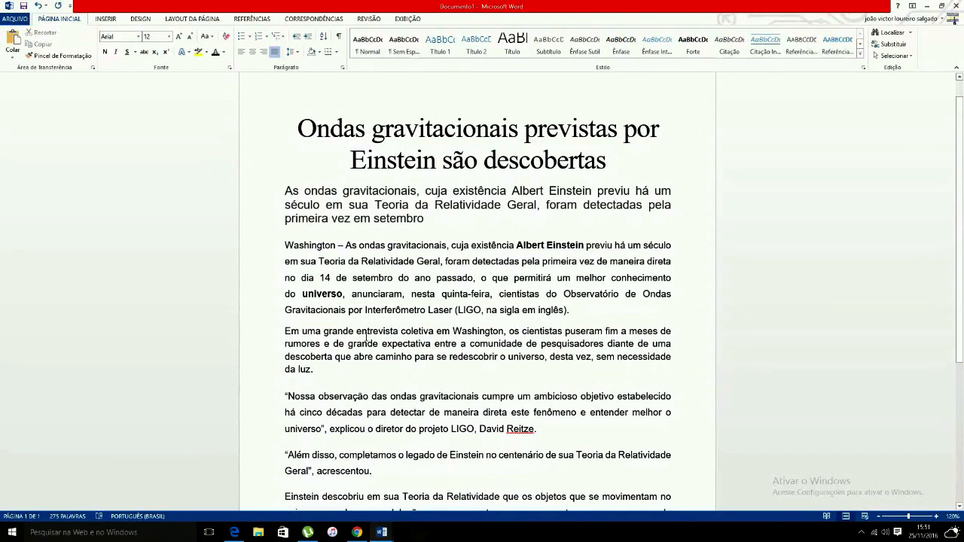
Compare the line spacing of the "Em uma grande entrevista coletiva" paragraph with the "Washington" paragraph above it
scroll(376, 345, down, 1)
drag(379, 350, 388, 368)
click(387, 366)
click(407, 287)
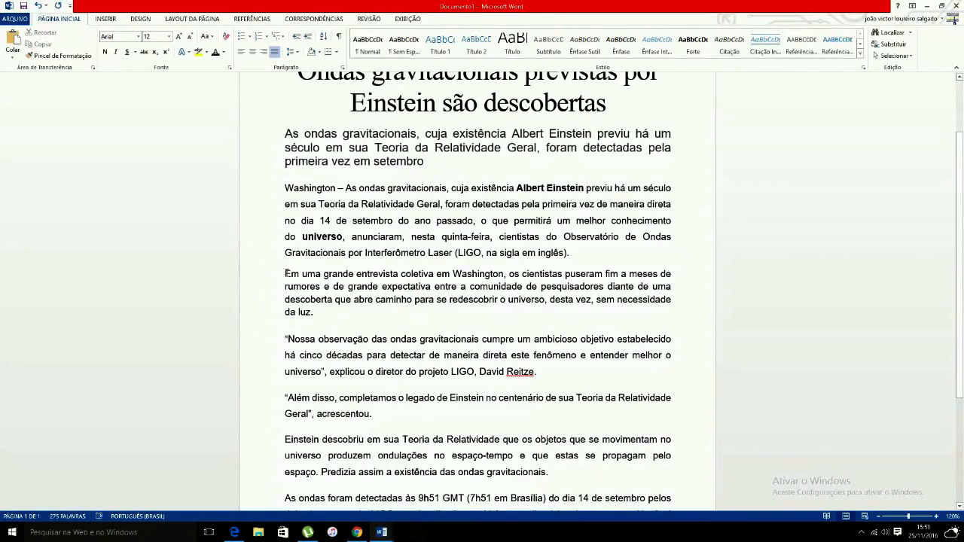
drag(286, 273, 307, 312)
click(308, 312)
click(306, 209)
Apply single line spacing to the whole "Washington" paragraph
click(286, 187)
key(ctrl+shift+Down)
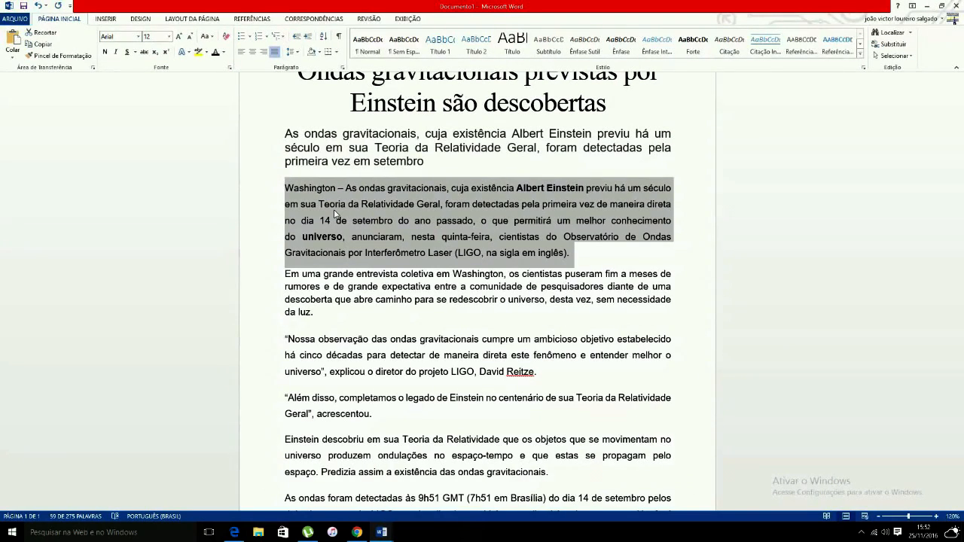
key(ctrl+1)
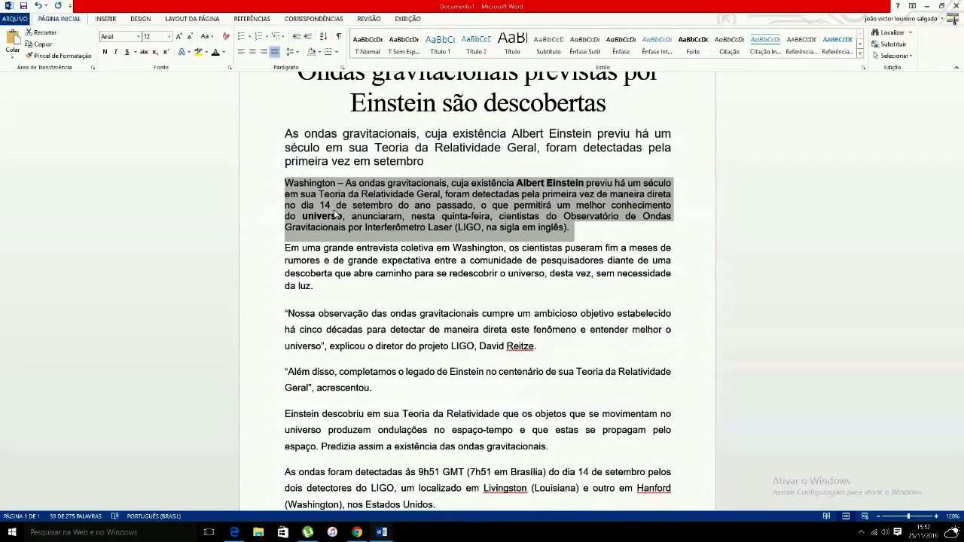
click(335, 206)
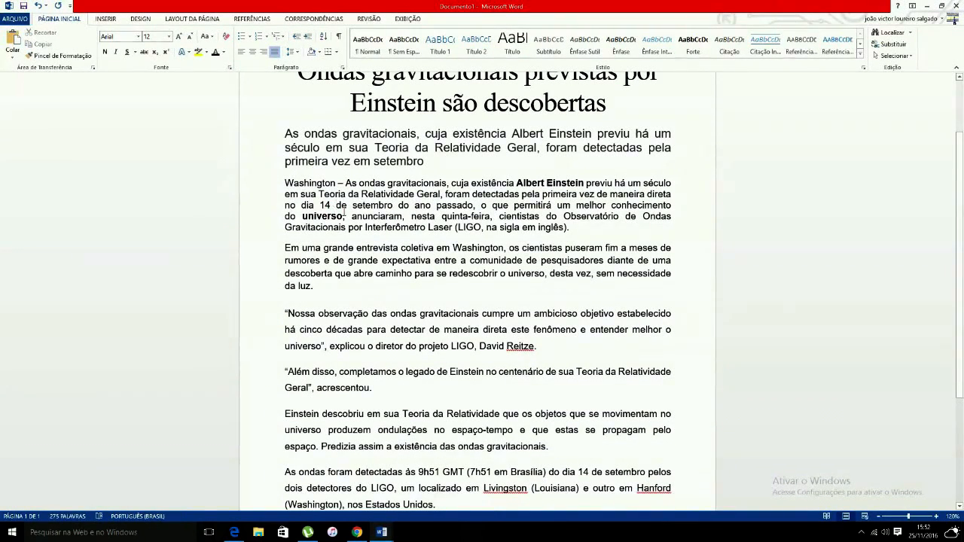
Apply double line spacing to the "Washington" paragraph and reduce it to 1,15
drag(285, 183, 588, 227)
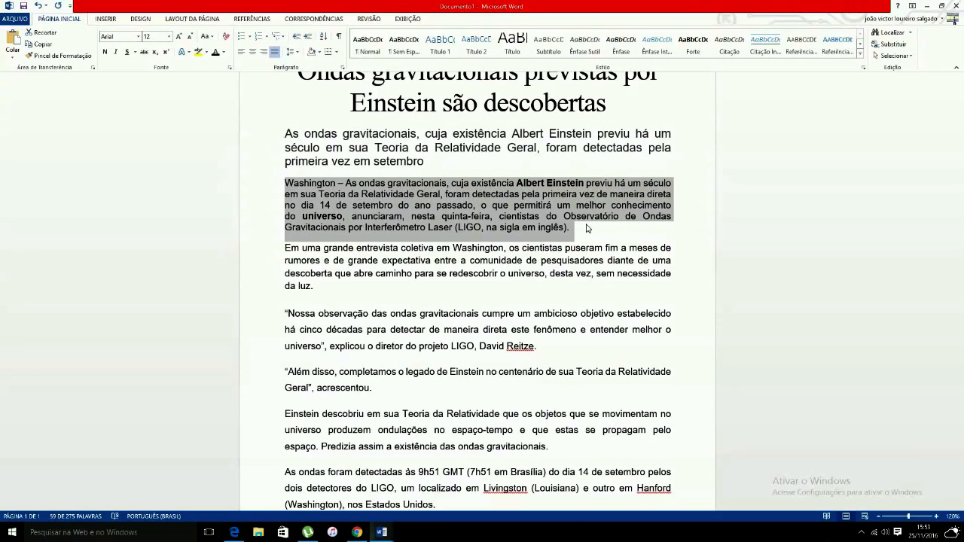
key(ctrl+2)
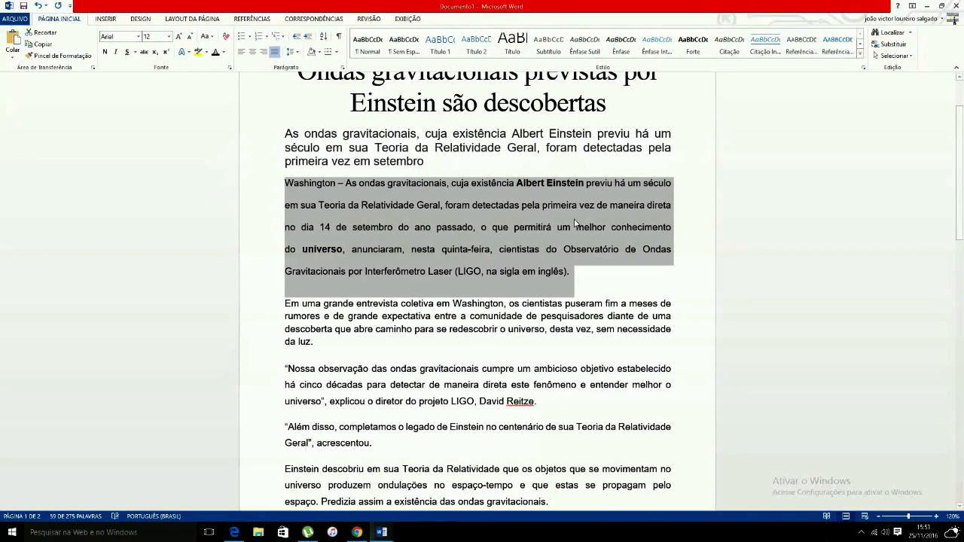
click(294, 53)
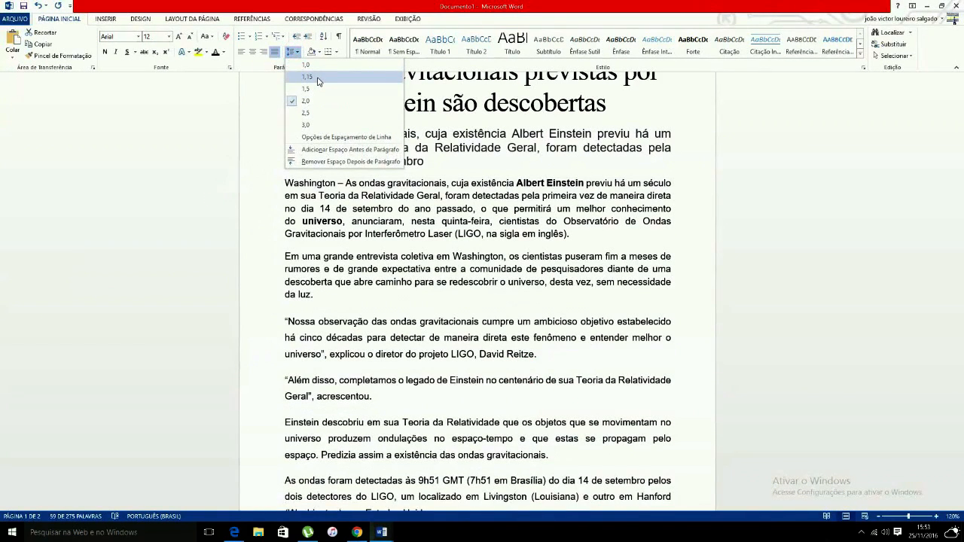
click(308, 77)
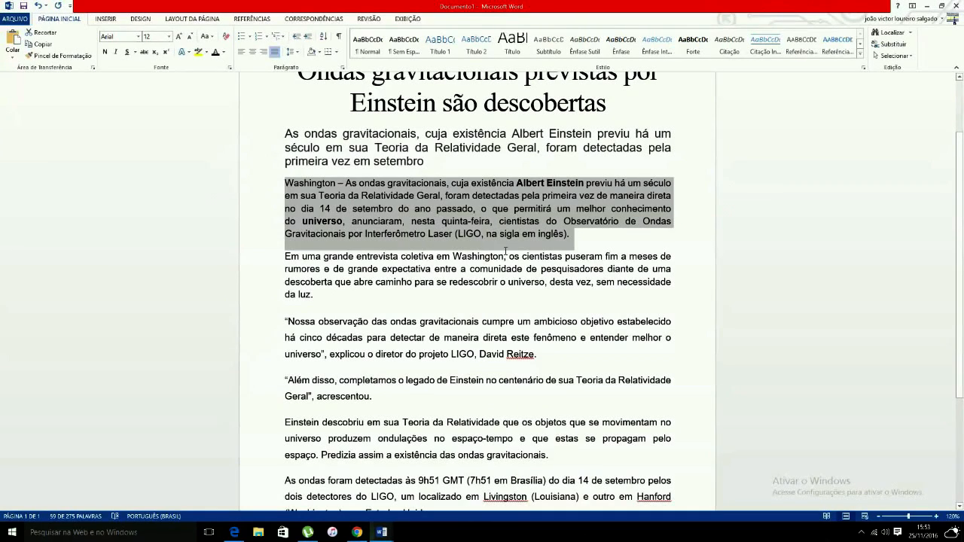
click(475, 224)
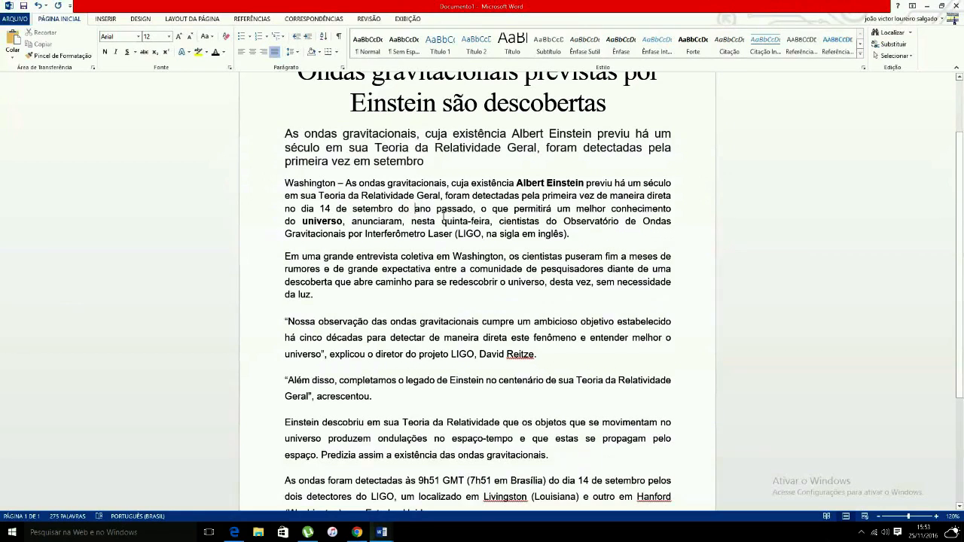
Try 1,5 line spacing on the "Washington" paragraph and set it back to 1,15
key(ctrl+5)
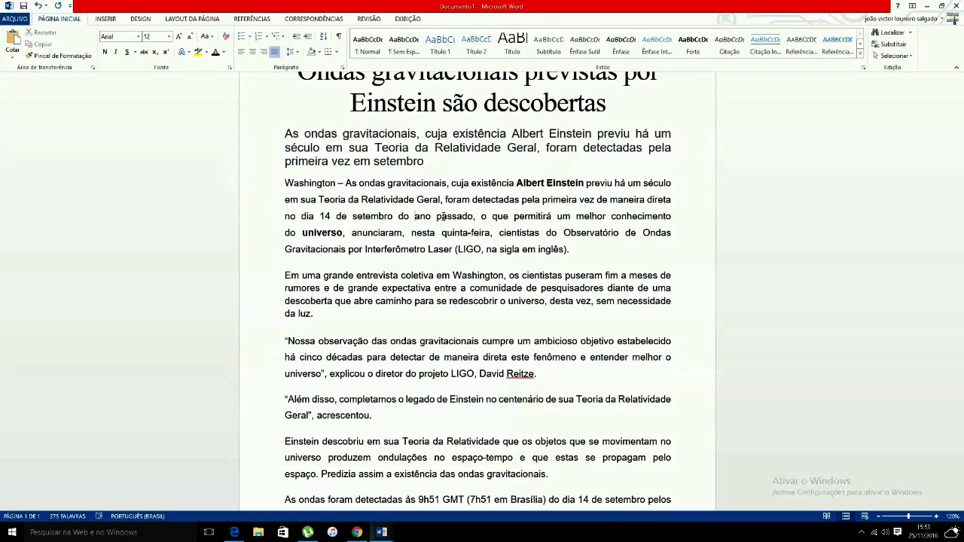
click(296, 52)
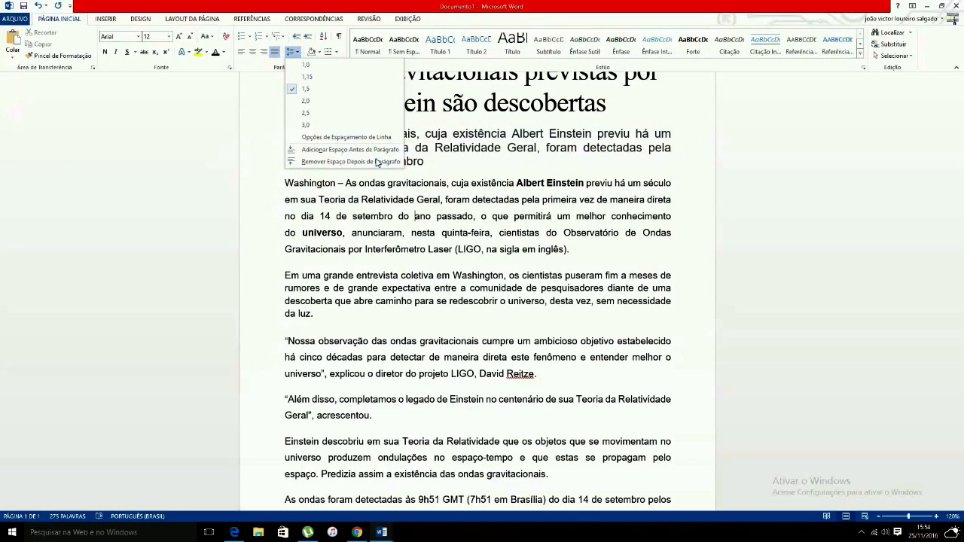
click(328, 80)
drag(352, 222, 358, 223)
click(347, 231)
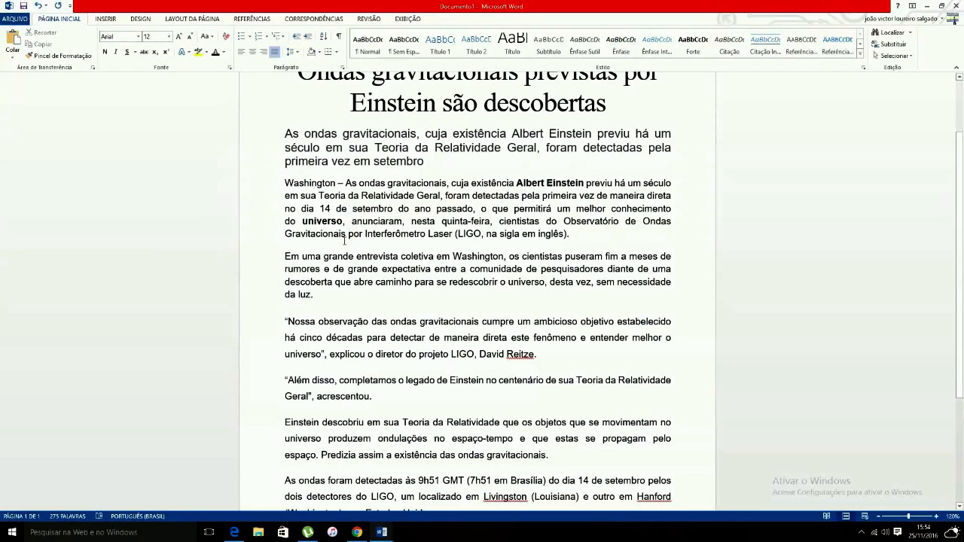
drag(387, 189, 387, 234)
click(387, 234)
Set the paragraph beginning "Nossa observação das ondas gravitacionais" to custom line spacing Múltiplos at 1,3 and check its lines
click(295, 52)
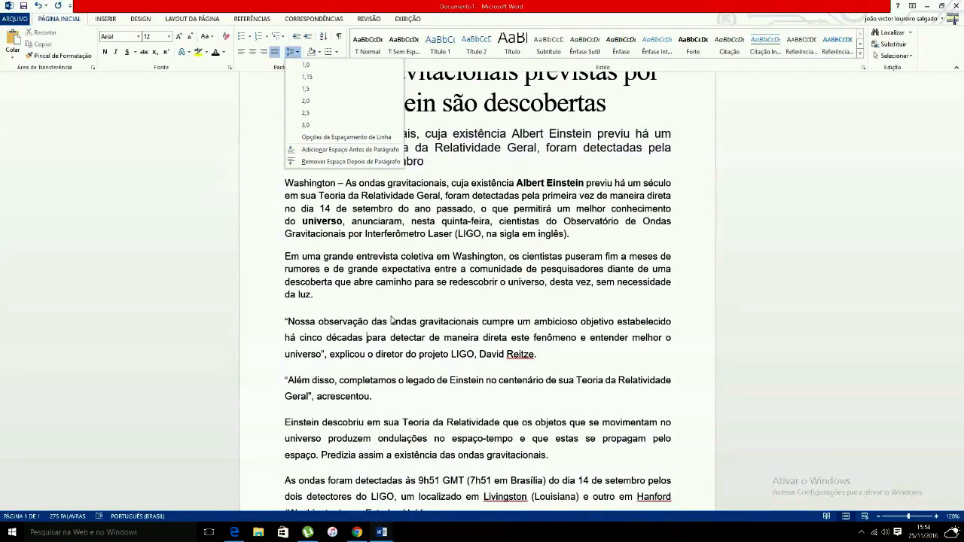
click(331, 142)
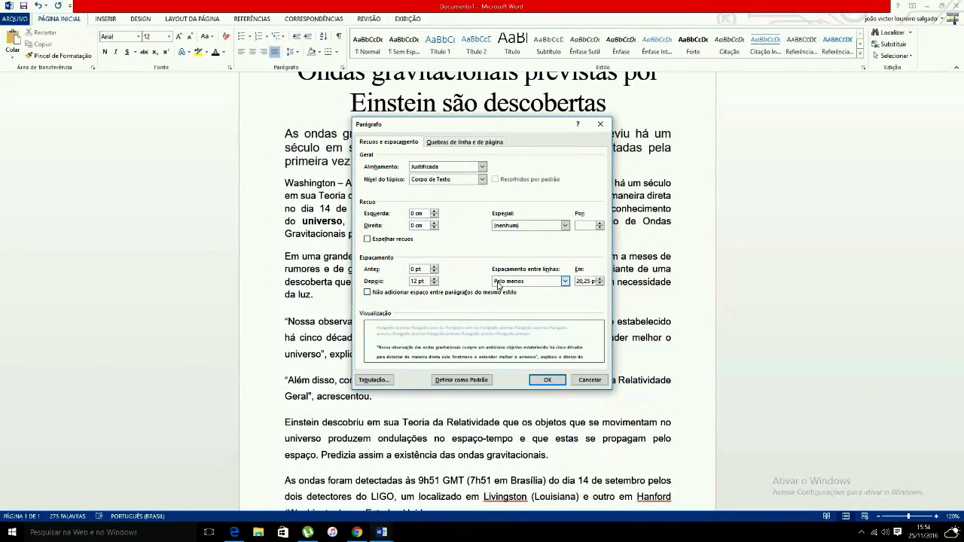
click(564, 281)
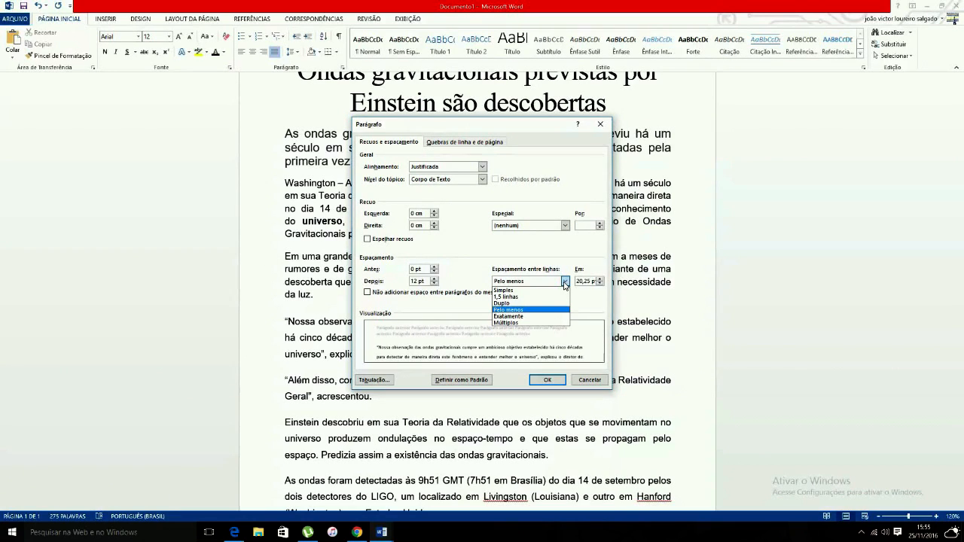
click(550, 323)
click(588, 281)
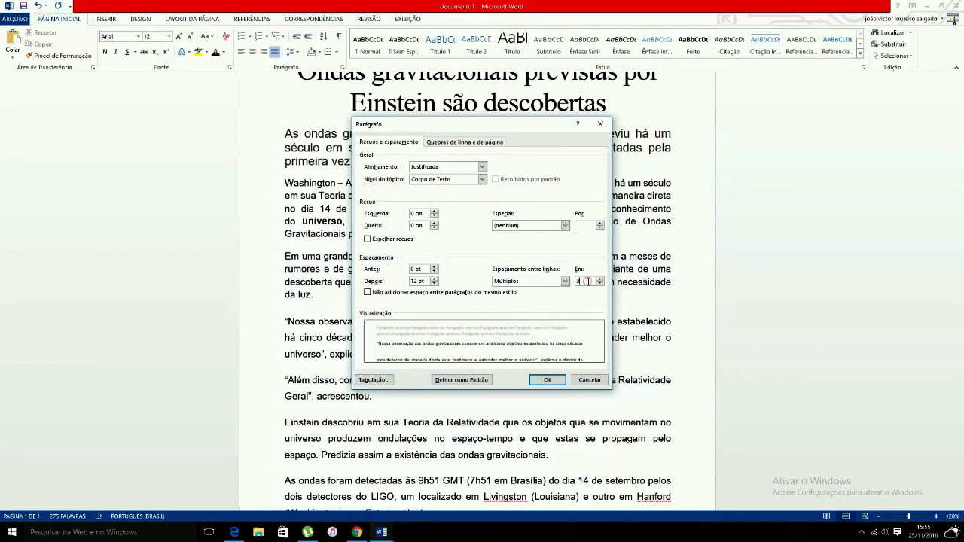
key(BackSpace)
text(,3)
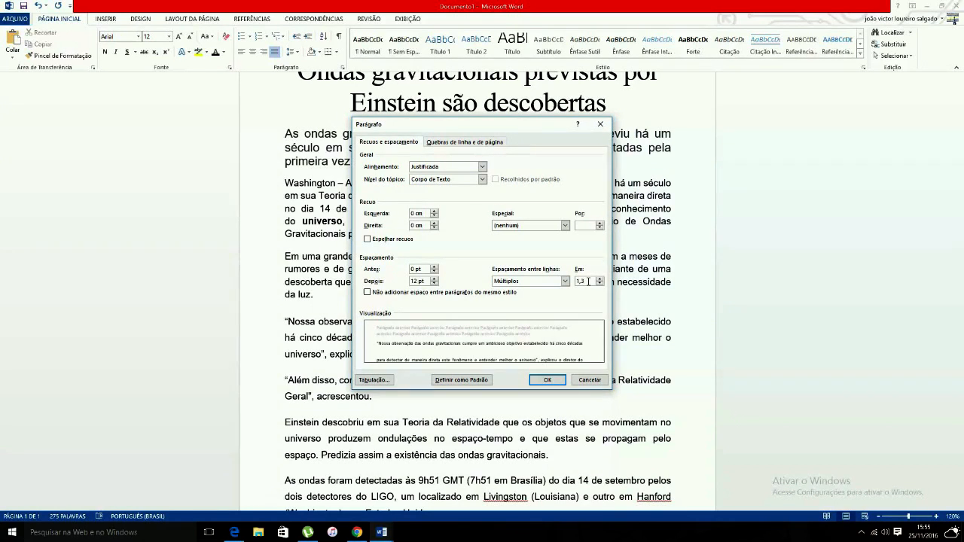
click(556, 382)
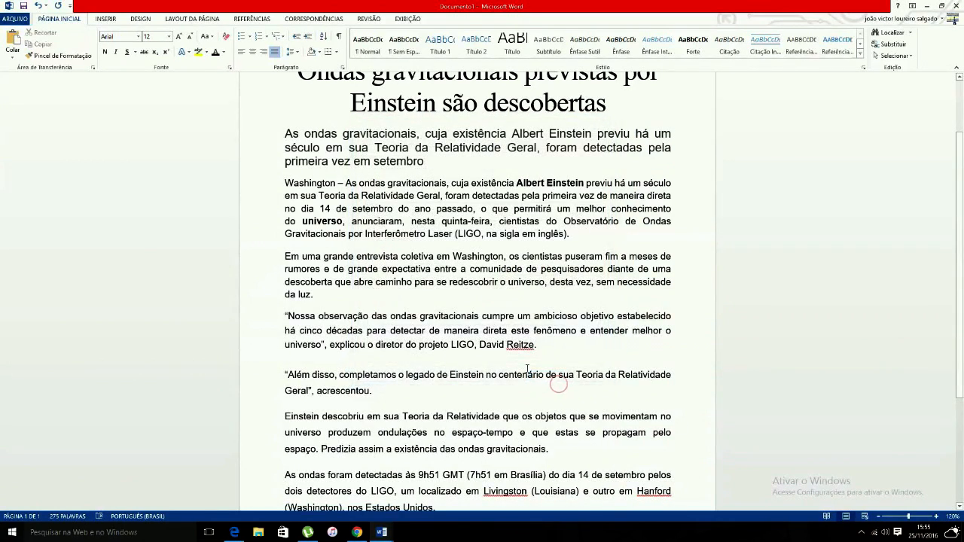
scroll(559, 386, down, 1)
triple_click(289, 261)
click(416, 287)
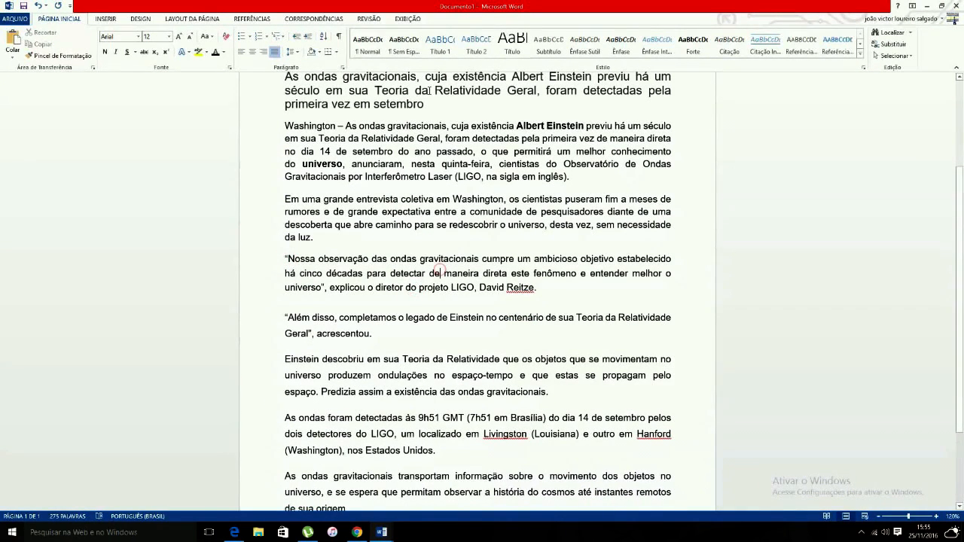
Choose Exatamente at 12 pt as the line spacing in the paragraph options for the "Nossa observação das ondas gravitacionais" paragraph
click(299, 51)
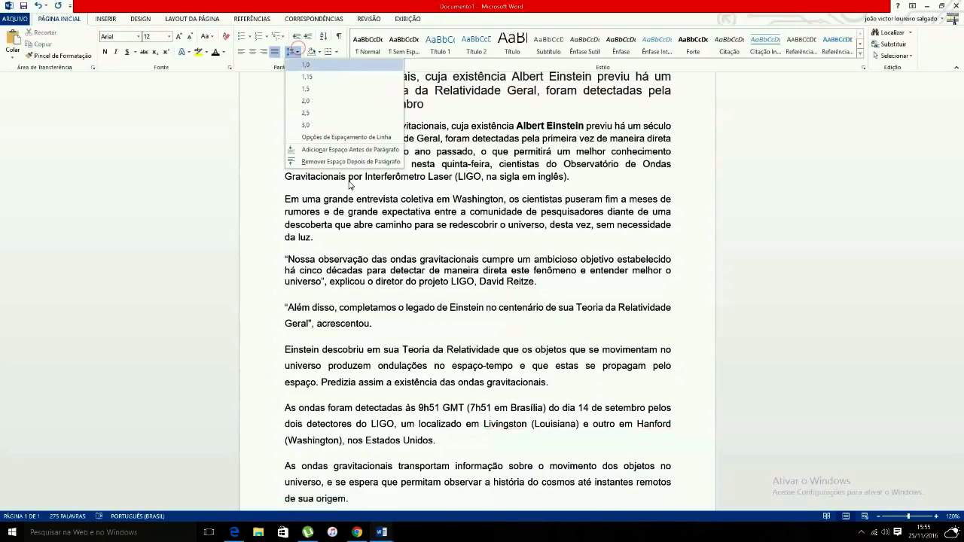
click(346, 137)
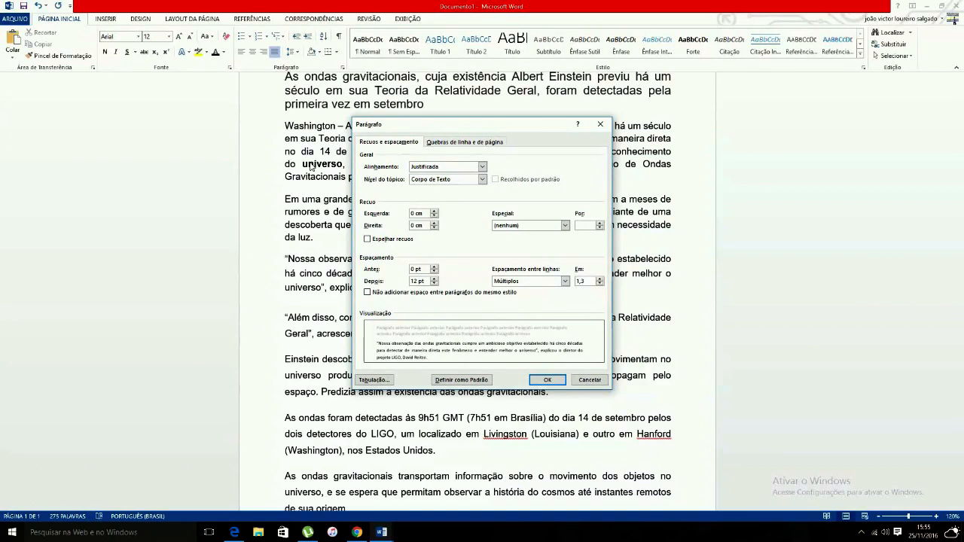
click(564, 282)
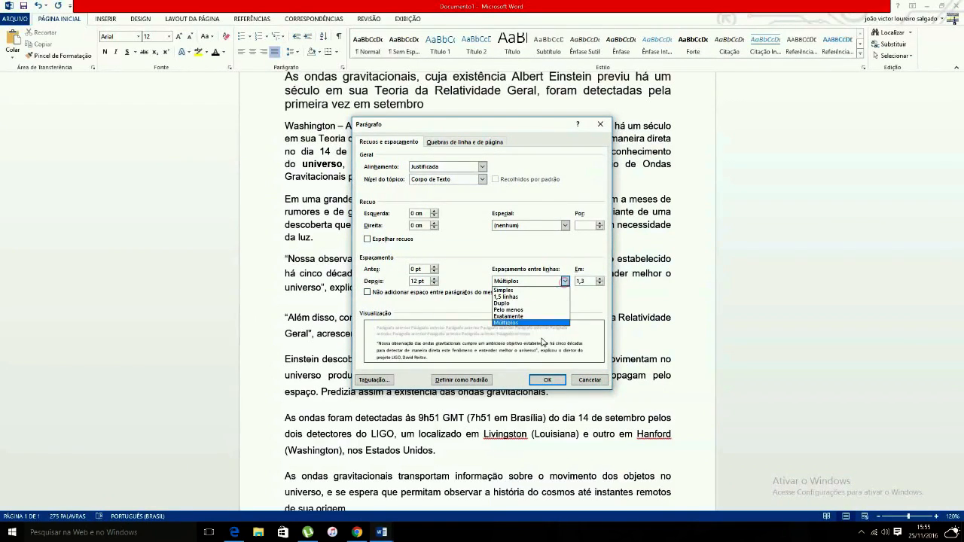
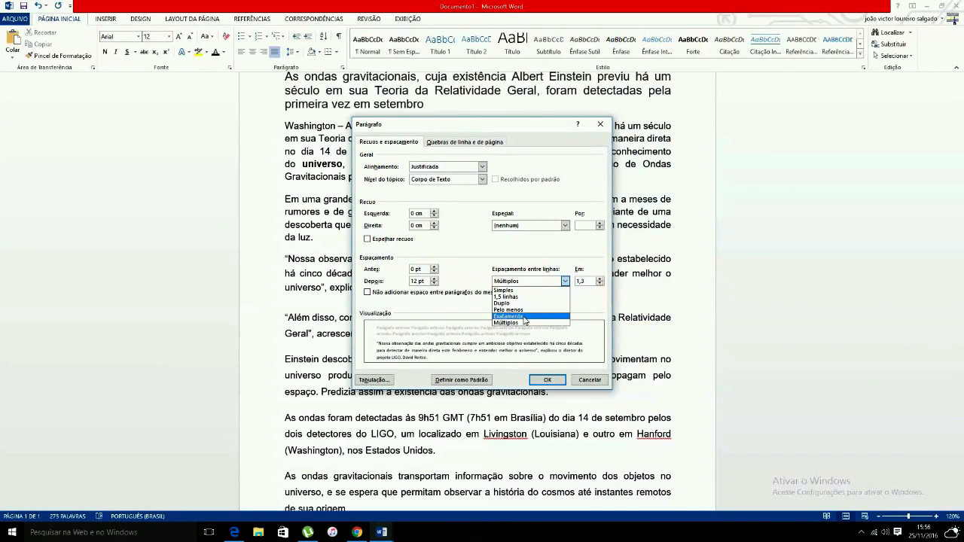
click(524, 317)
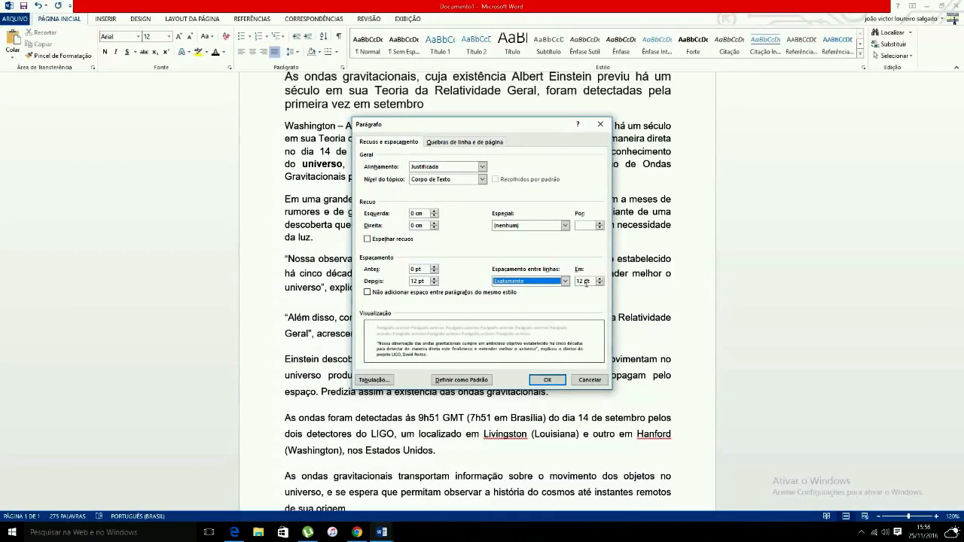
key(Tab)
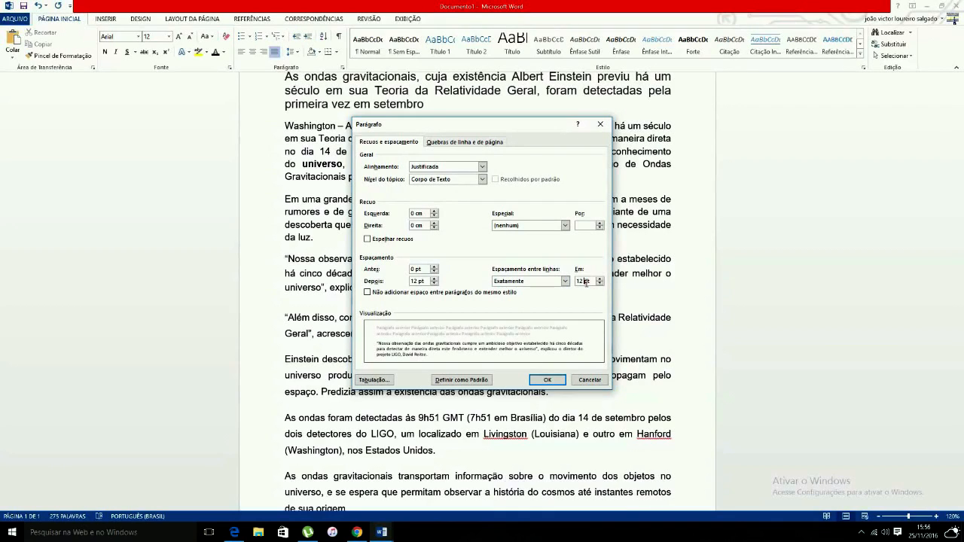
click(583, 283)
Switch the paragraph's line spacing to Múltiplos with a new custom multiple and apply it
click(565, 281)
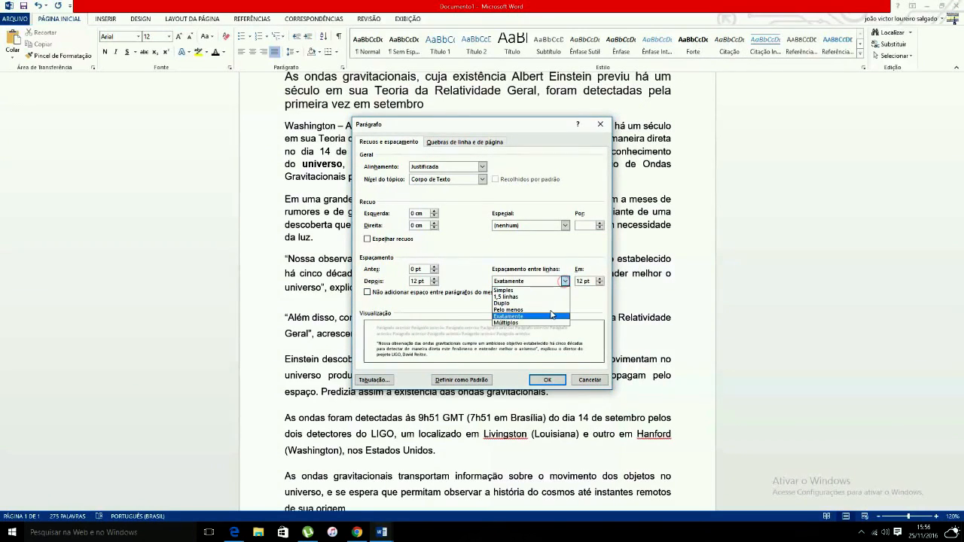
click(529, 322)
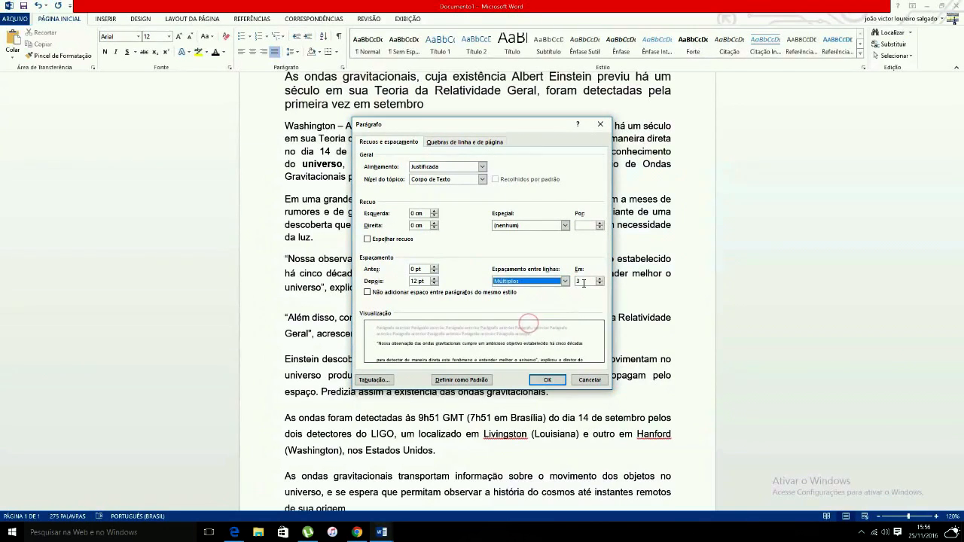
click(581, 281)
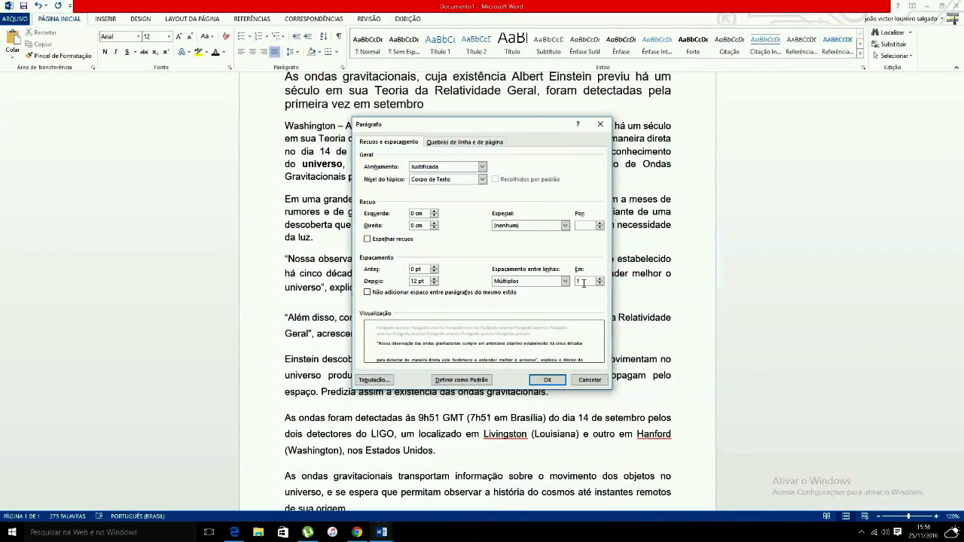
text(1,5)
key(Return)
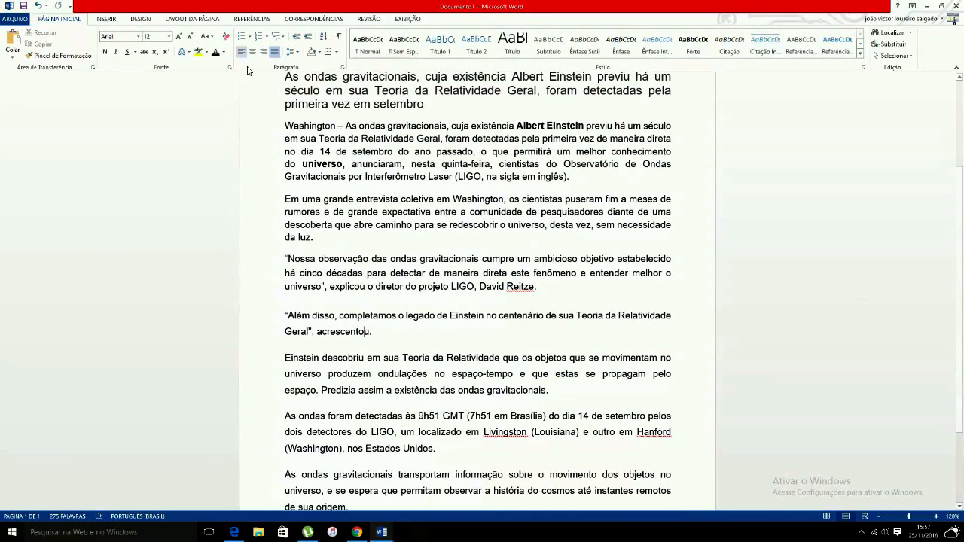
Apply 1,15 line spacing to all body paragraphs, from the one beginning "Washington" through the last one
click(298, 53)
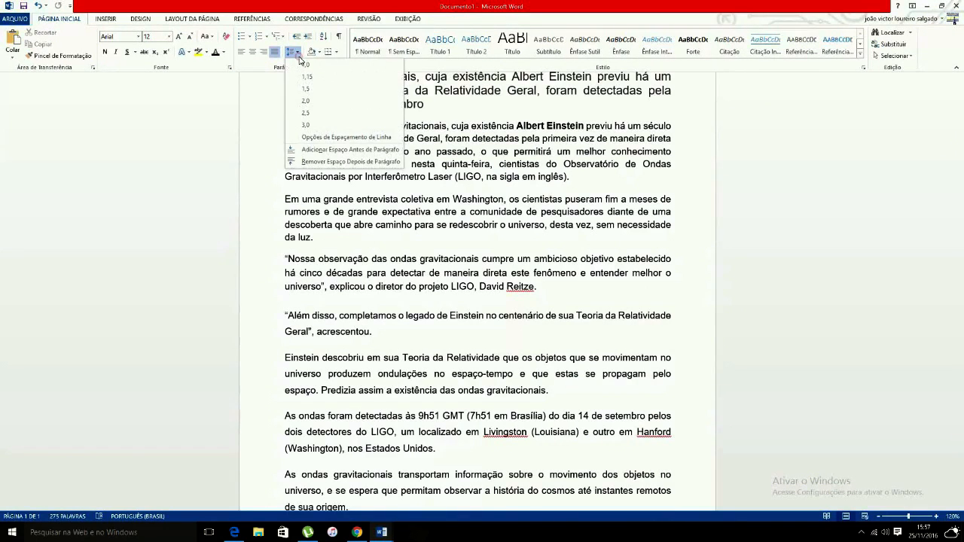
click(297, 53)
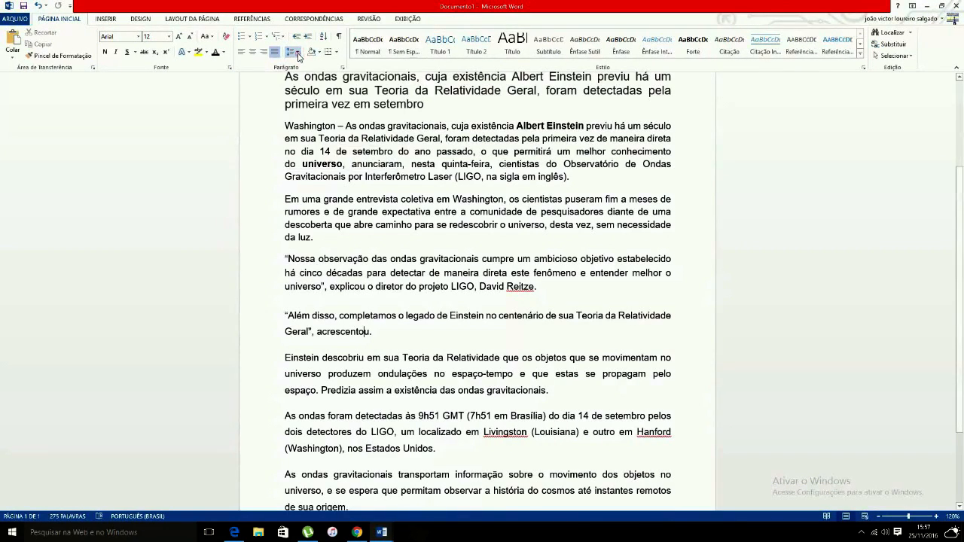
click(379, 315)
key(ctrl+shift+Down)
key(ctrl+shift+Down)
key(ctrl+shift+Down)
key(ctrl+shift+Down)
key(ctrl+shift+Down)
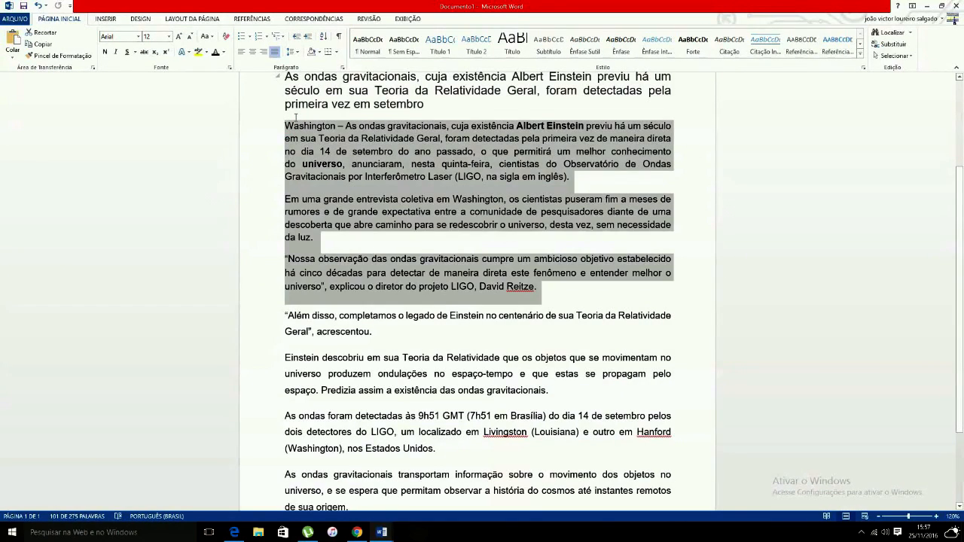
key(ctrl+shift+Down)
key(ctrl+shift+Down)
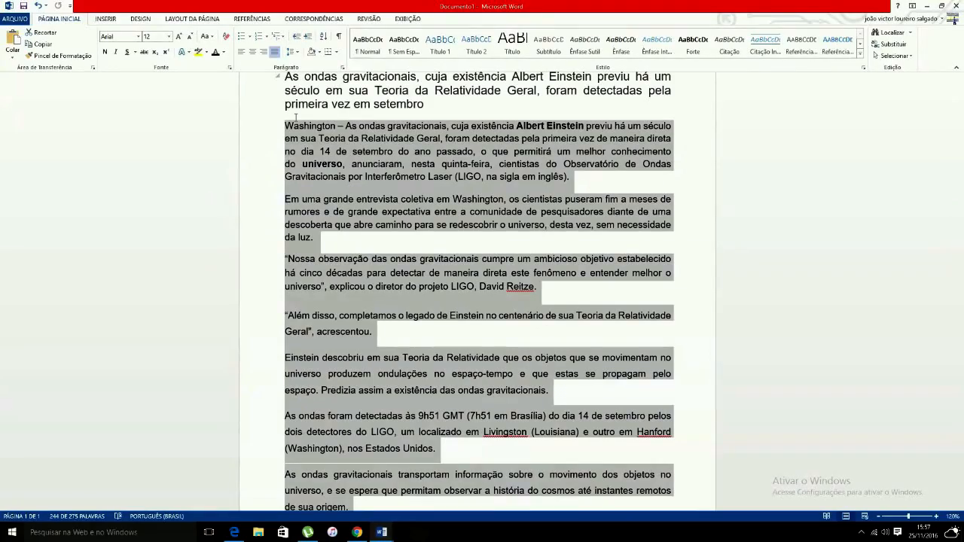
scroll(295, 116, down, 2)
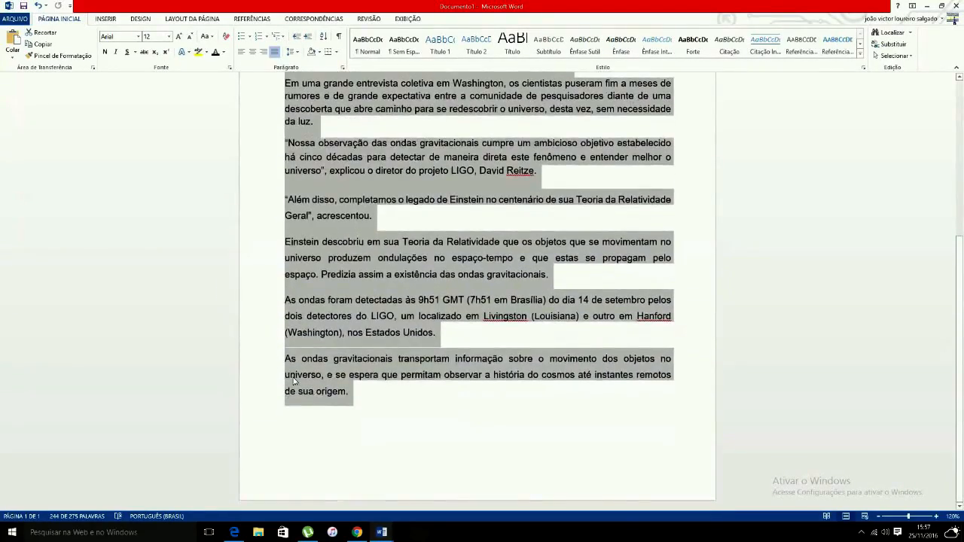
scroll(292, 382, up, 3)
scroll(292, 382, up, 2)
scroll(293, 383, down, 2)
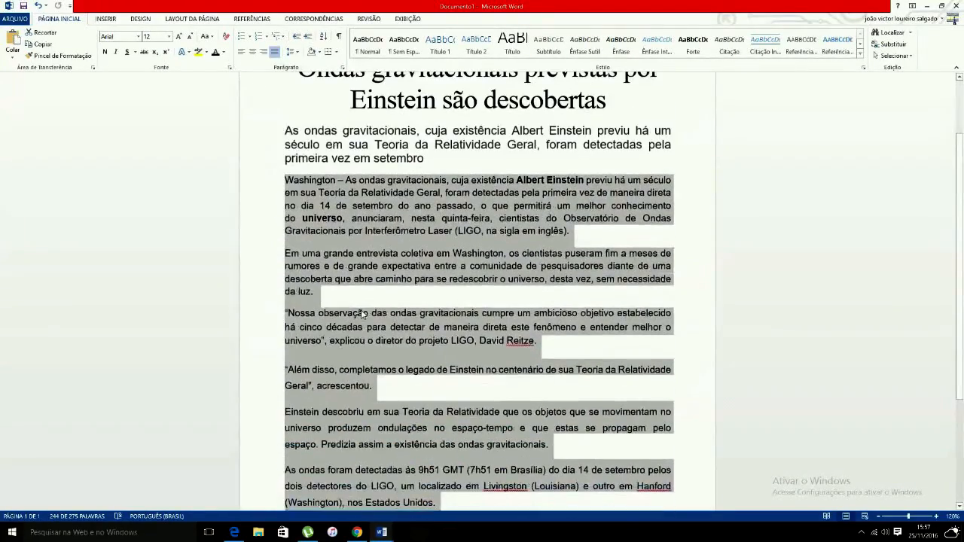
click(287, 54)
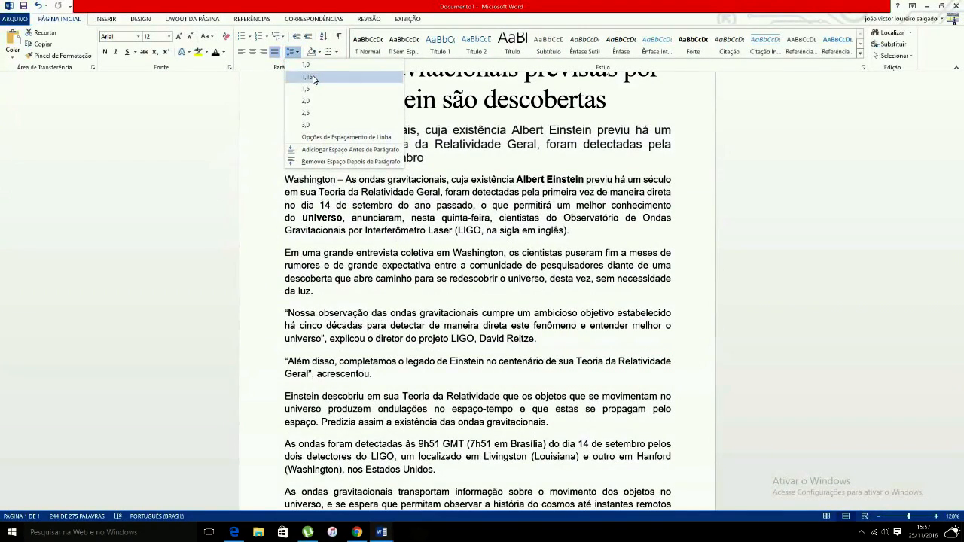
click(309, 77)
click(493, 293)
Examine the line spacing inside the article's paragraphs and the gaps between one paragraph and the next
scroll(300, 220, down, 2)
scroll(299, 220, down, 3)
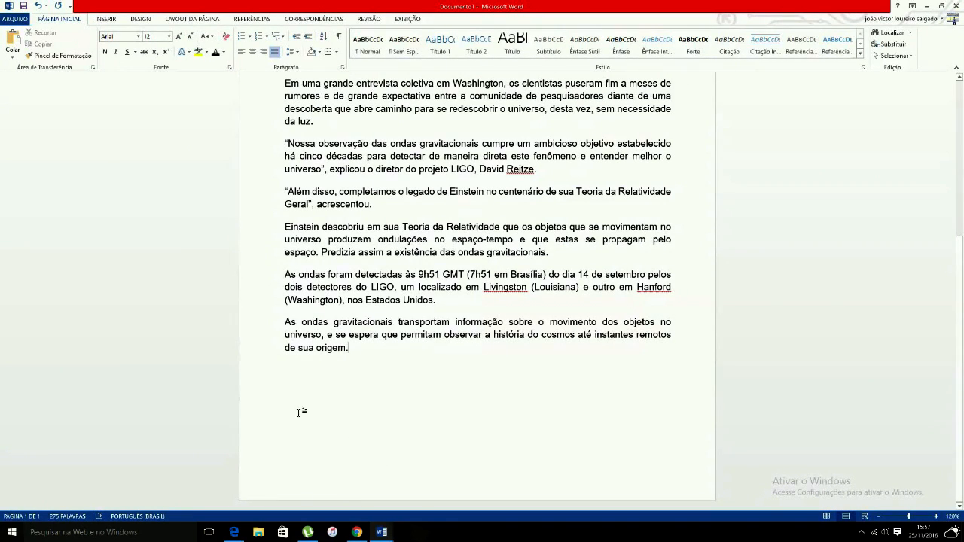
scroll(330, 405, up, 6)
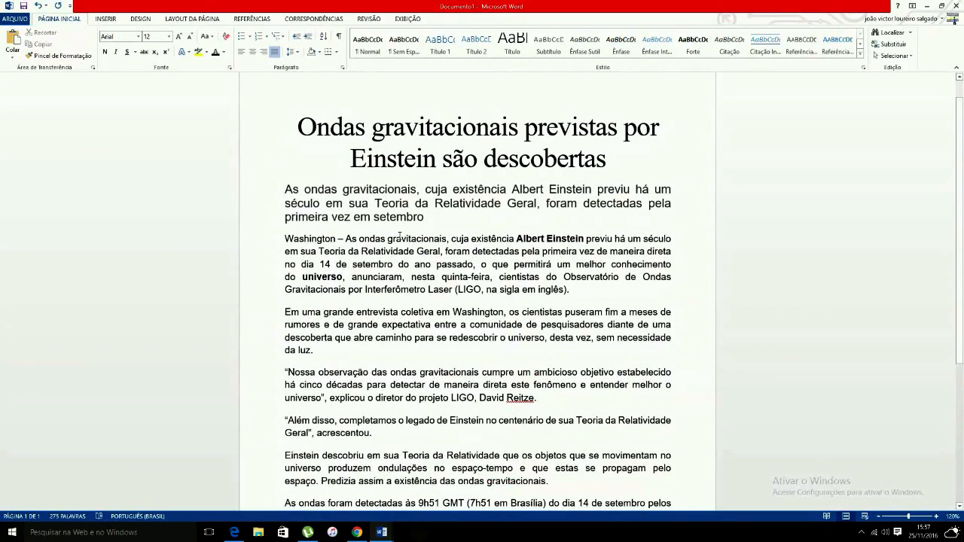
drag(360, 238, 351, 276)
click(375, 277)
scroll(302, 416, down, 5)
scroll(327, 415, up, 4)
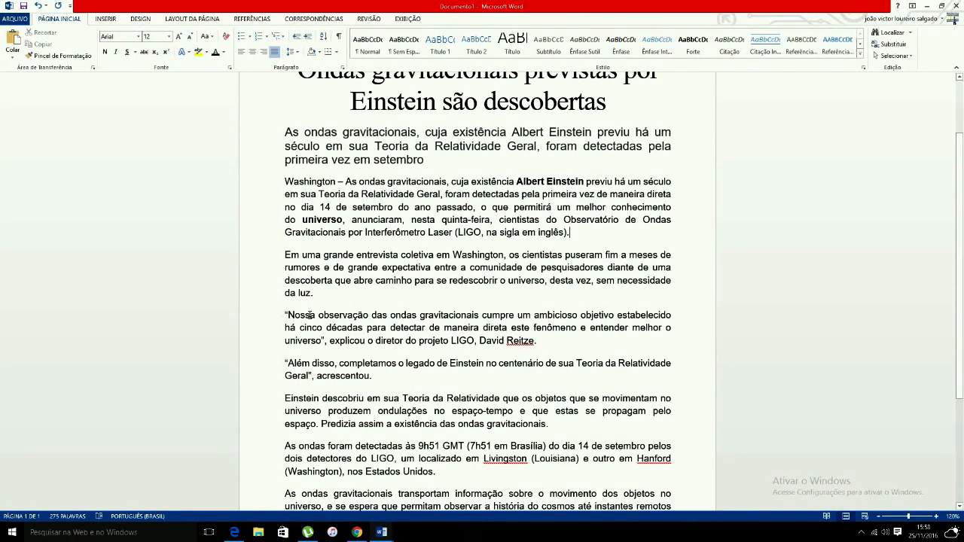
click(310, 315)
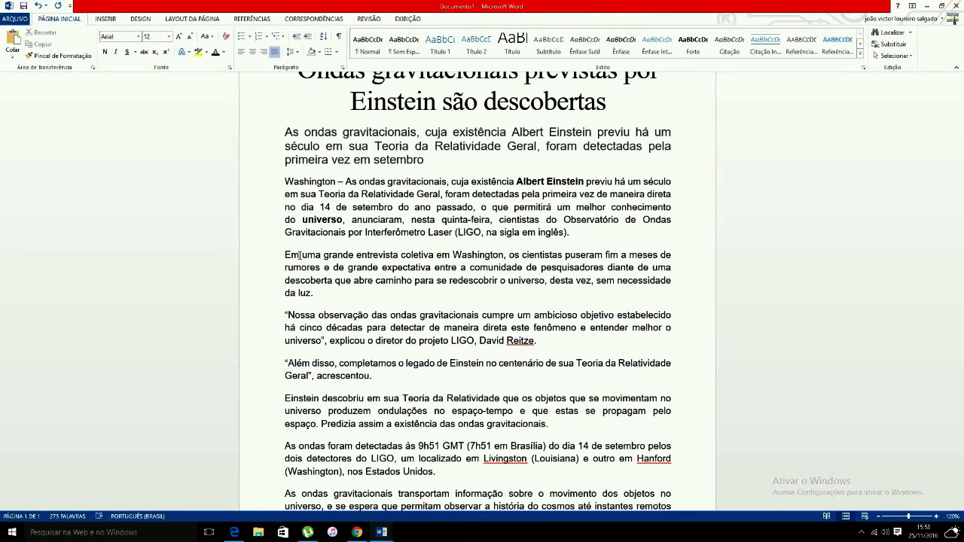
click(287, 133)
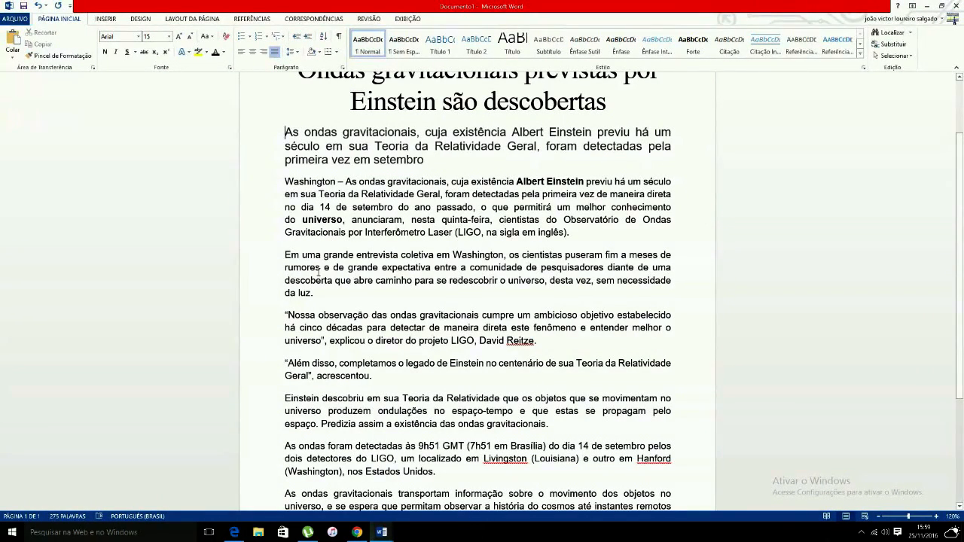
click(354, 253)
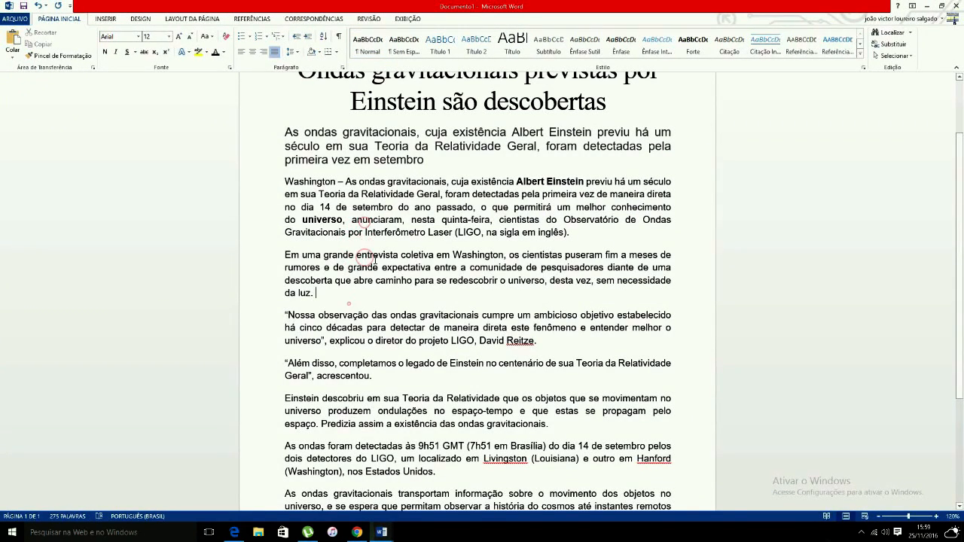
click(349, 281)
click(363, 208)
click(369, 208)
Set the spacing before the first two body paragraphs ("Washington" and "Em uma grande entrevista") to 20 pt
click(286, 182)
key(ctrl+shift+Down)
key(ctrl+shift+Down)
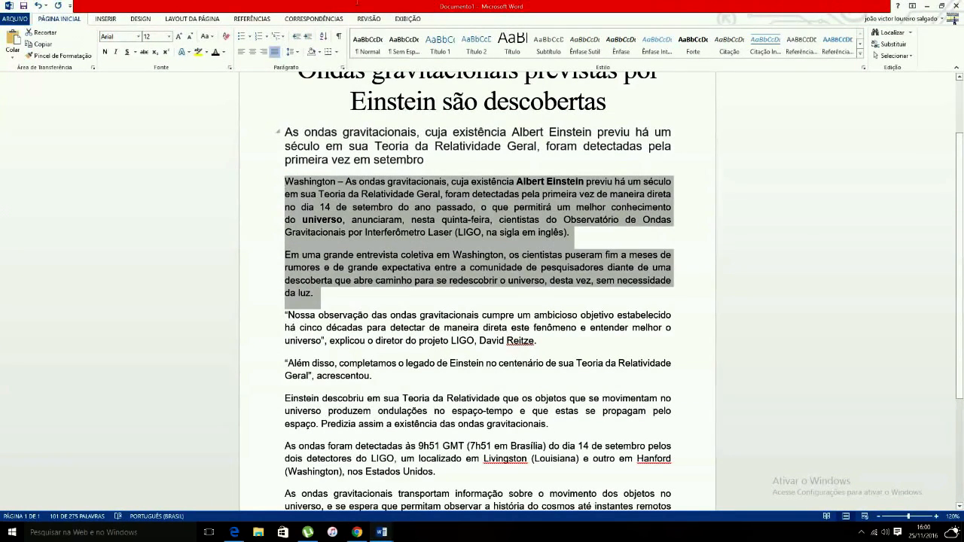
click(200, 20)
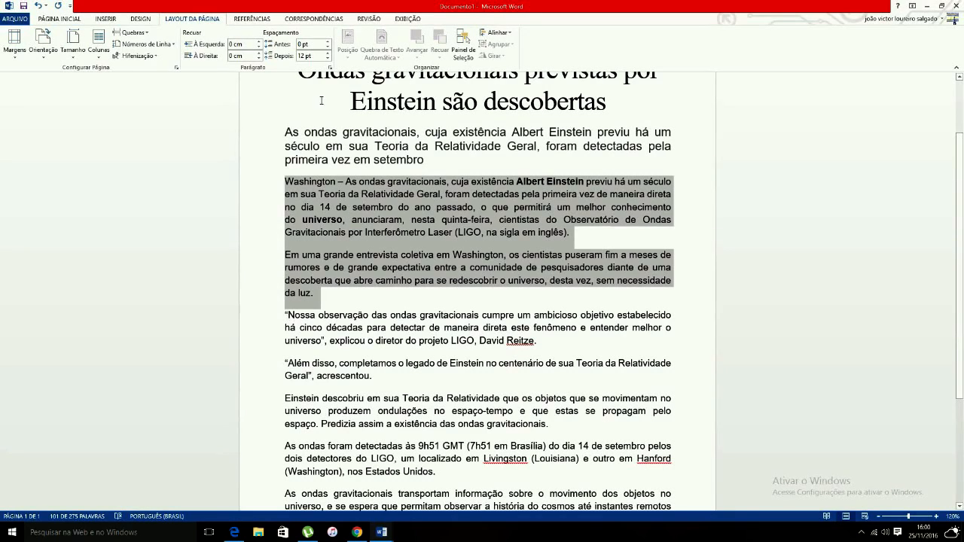
click(302, 45)
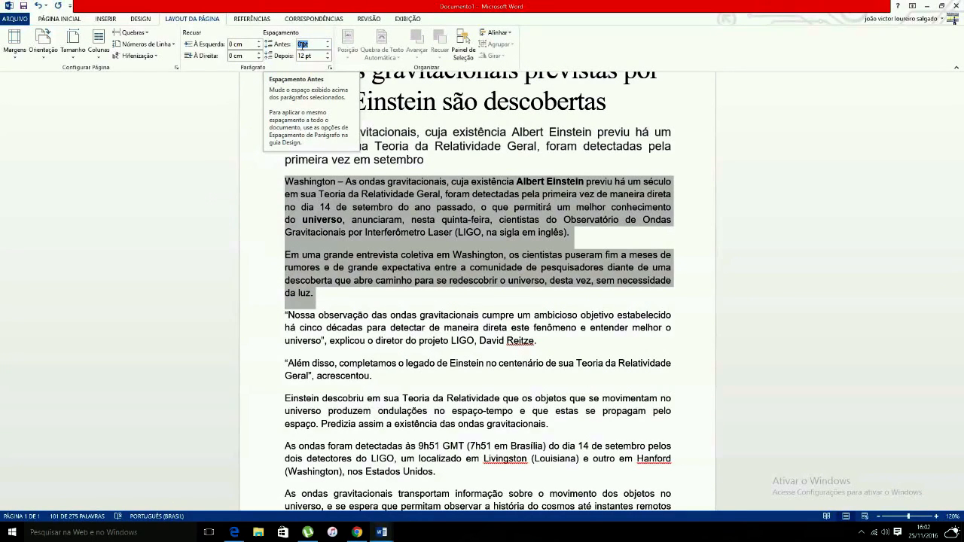
text(2)
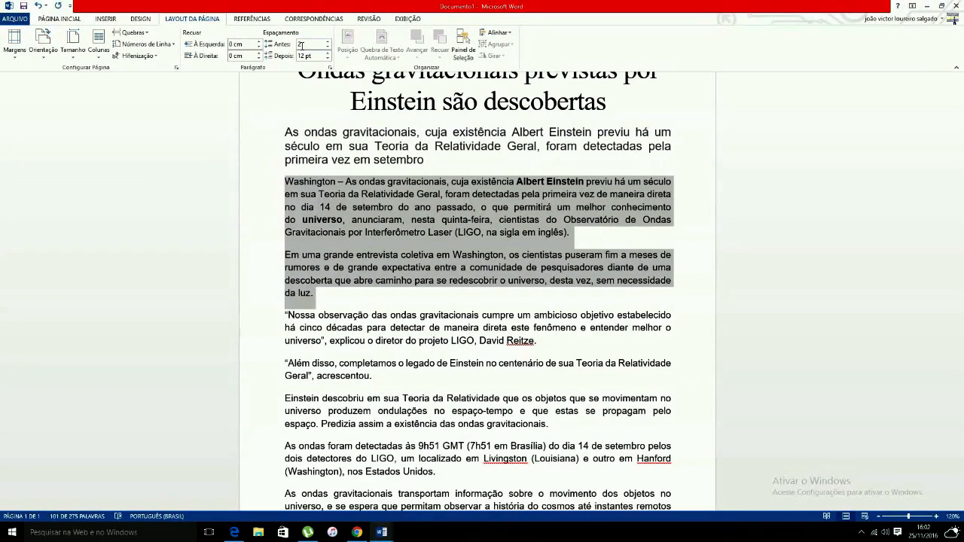
text(0)
key(Return)
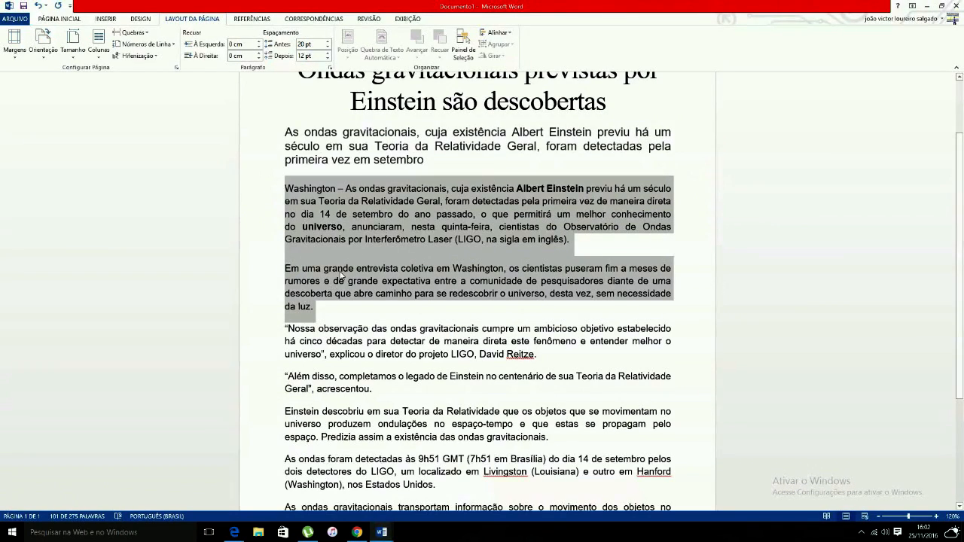
Set the spacing both before and after the two selected paragraphs to 0 pt
click(315, 43)
text(0)
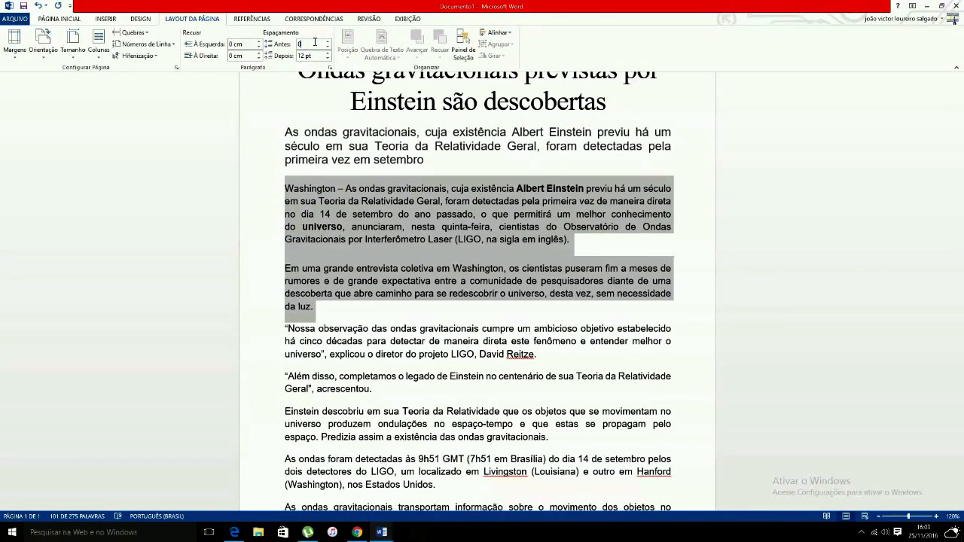
key(Return)
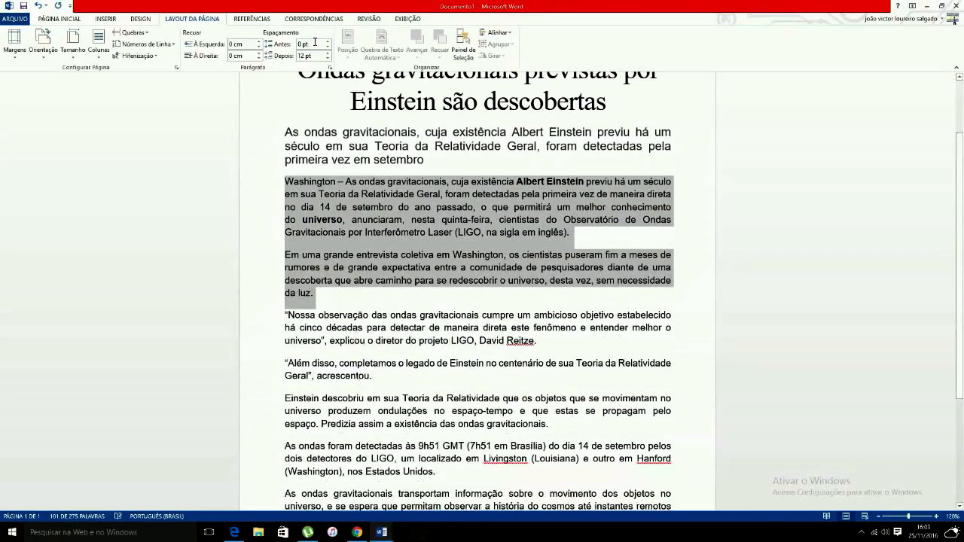
click(309, 55)
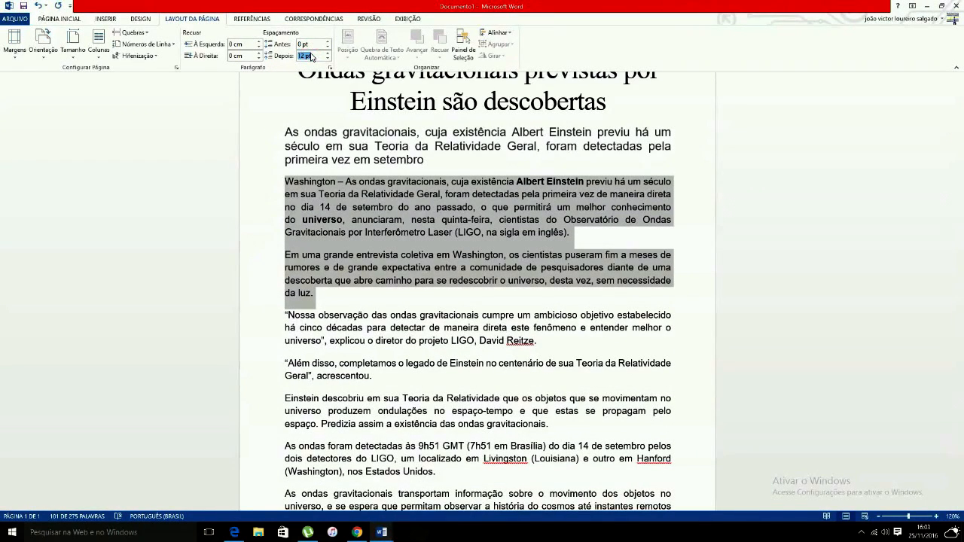
text(0)
key(Return)
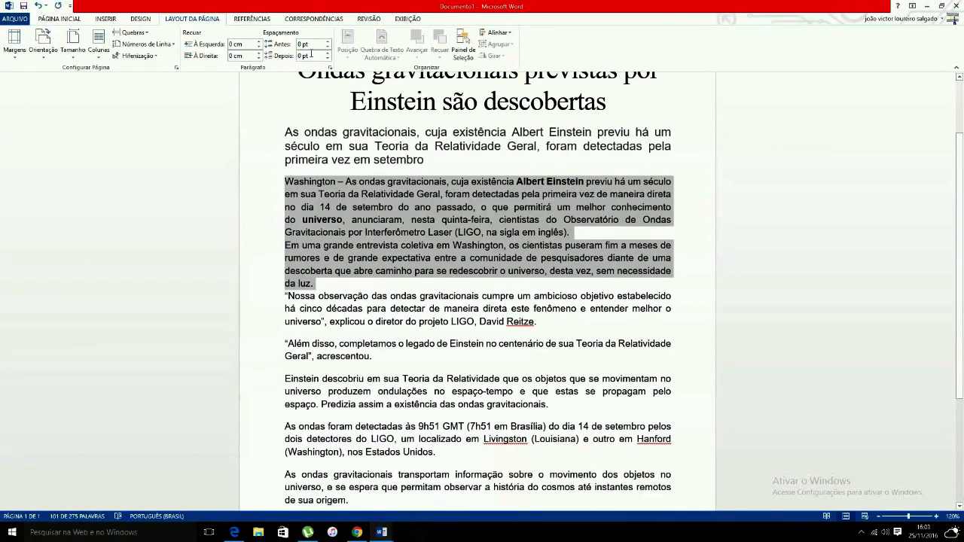
Set the spacing after the two selected paragraphs to 12 pt and deselect them
click(311, 56)
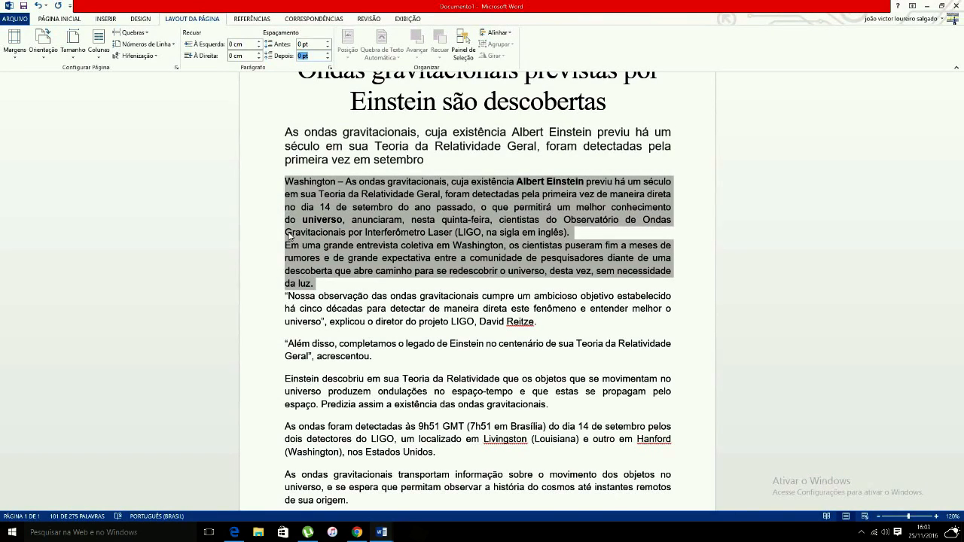
text(12)
key(Return)
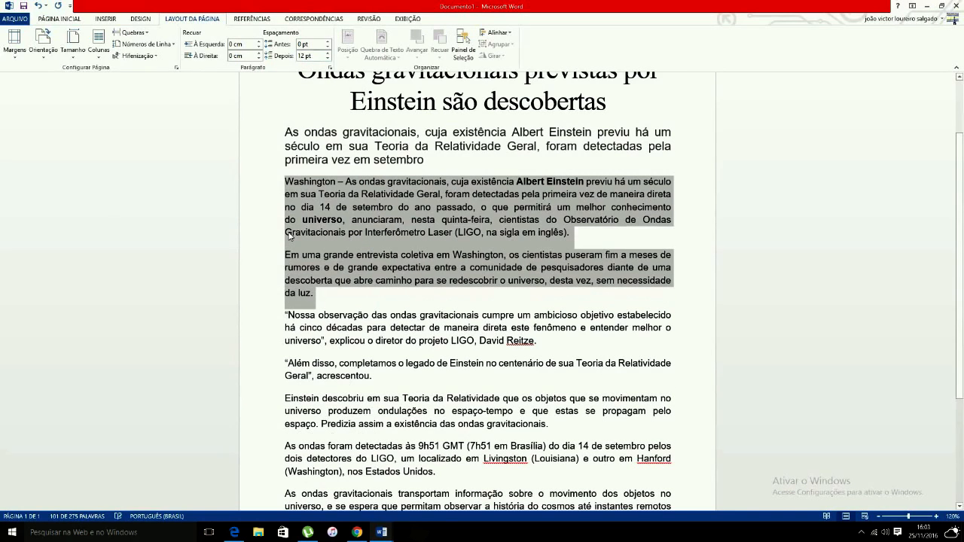
click(315, 279)
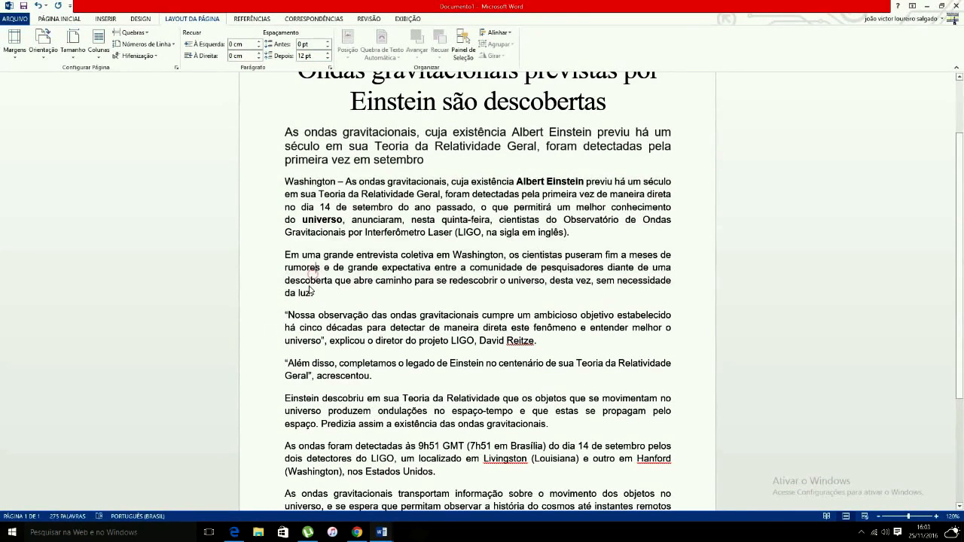
triple_click(287, 182)
key(ctrl+shift+Down)
key(ctrl+shift+Down)
key(ctrl+shift+Down)
key(ctrl+shift+Down)
key(ctrl+shift+Down)
key(ctrl+shift+Down)
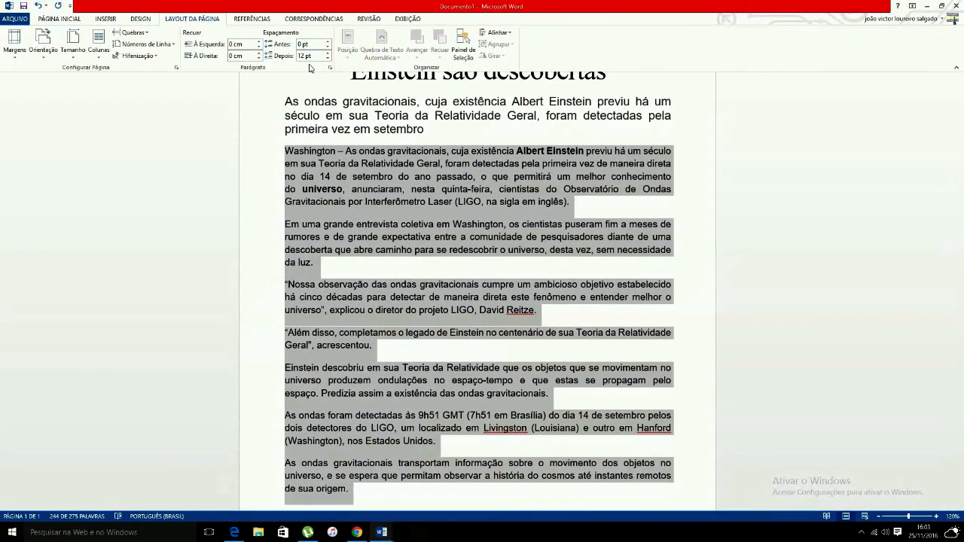
click(366, 252)
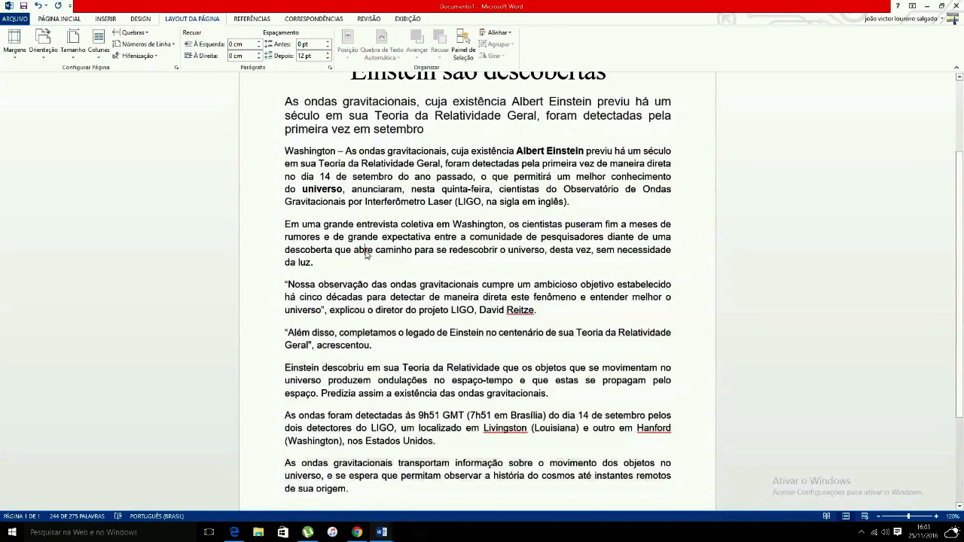
Set the spacing of the second body paragraph ("Em uma grande entrevista") to 10 pt before and 20 pt after
click(382, 238)
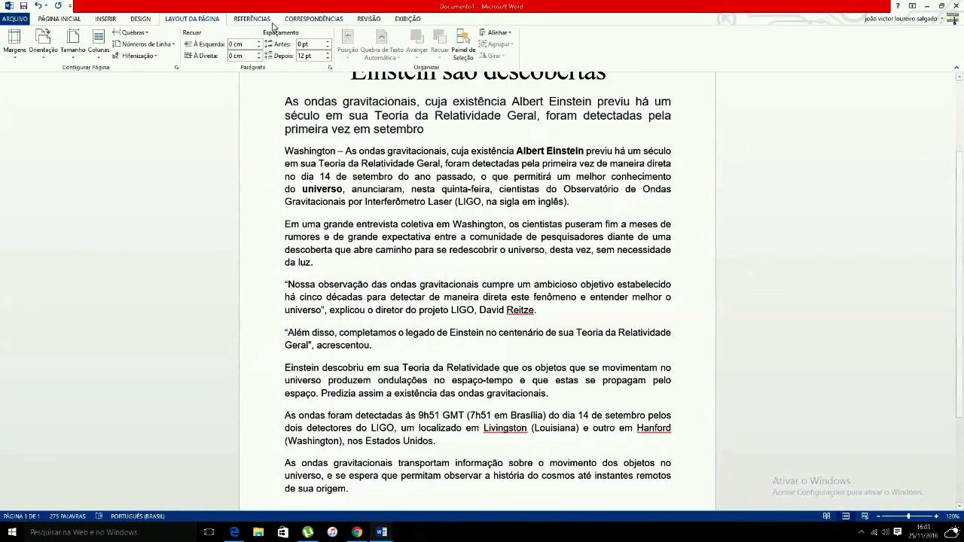
click(321, 47)
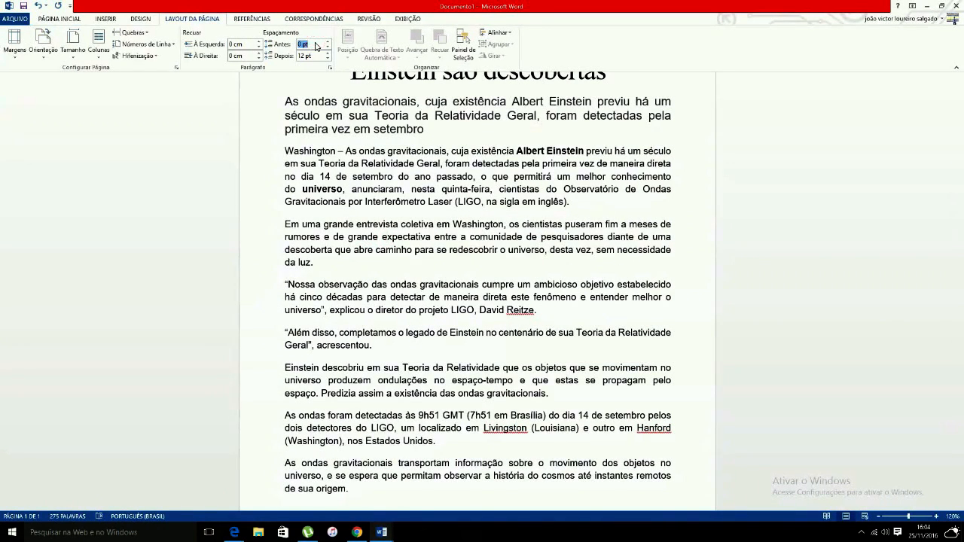
text(10)
click(311, 55)
text(20)
key(Return)
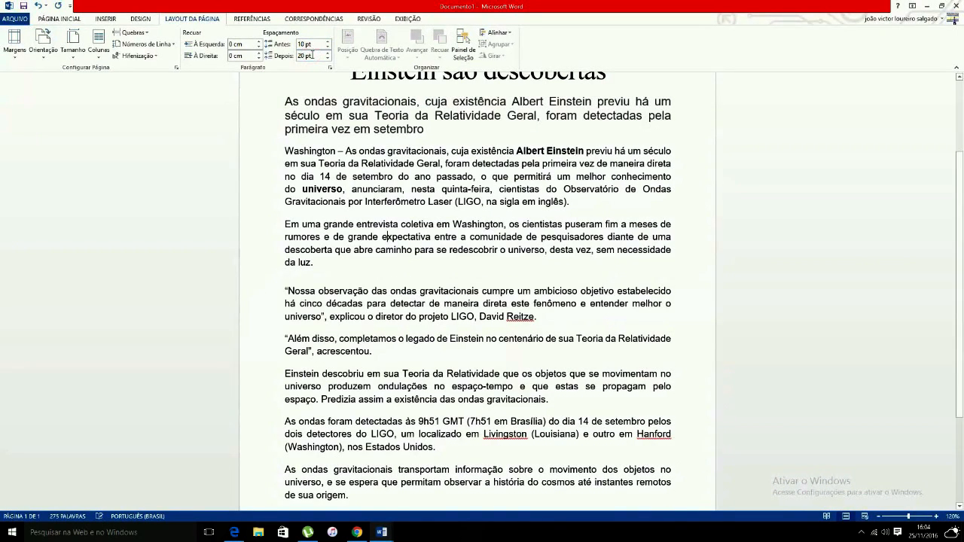
Set the spacing of all body paragraphs from "Washington" to the end to 0 pt before and 15 pt after, and deselect them
click(368, 313)
key(ctrl+shift+Down)
key(ctrl+shift+Down)
key(ctrl+shift+Down)
key(ctrl+shift+Down)
key(ctrl+shift+Down)
key(ctrl+shift+Down)
key(ctrl+shift+Down)
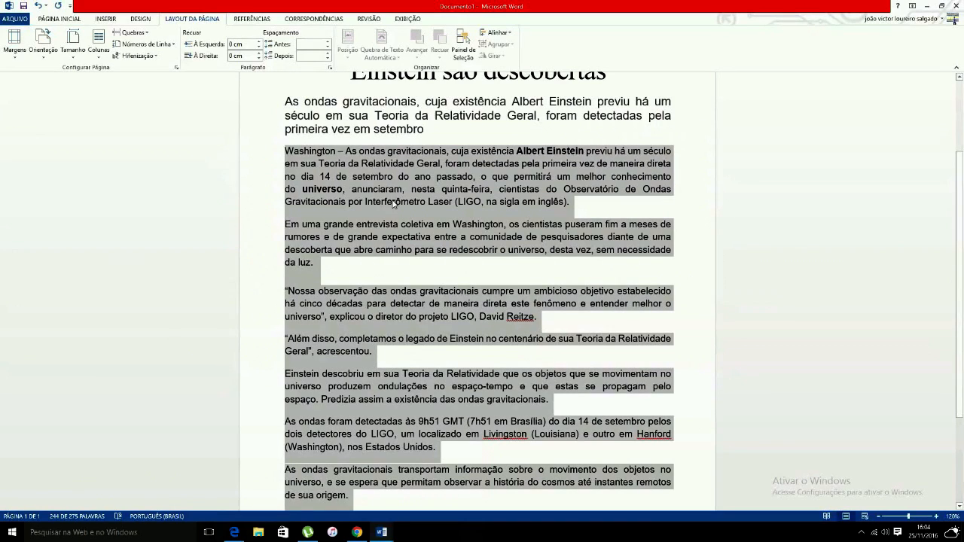
click(315, 43)
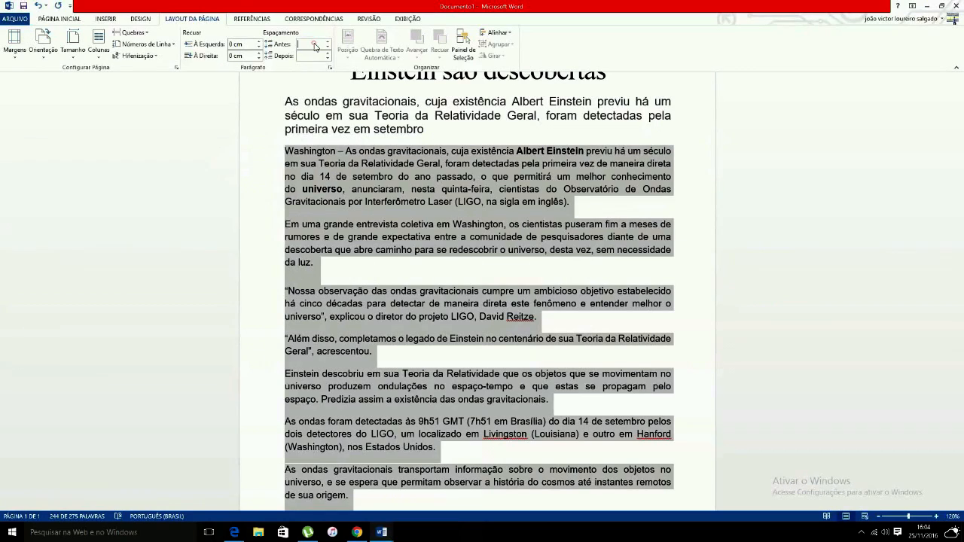
text(0)
key(Return)
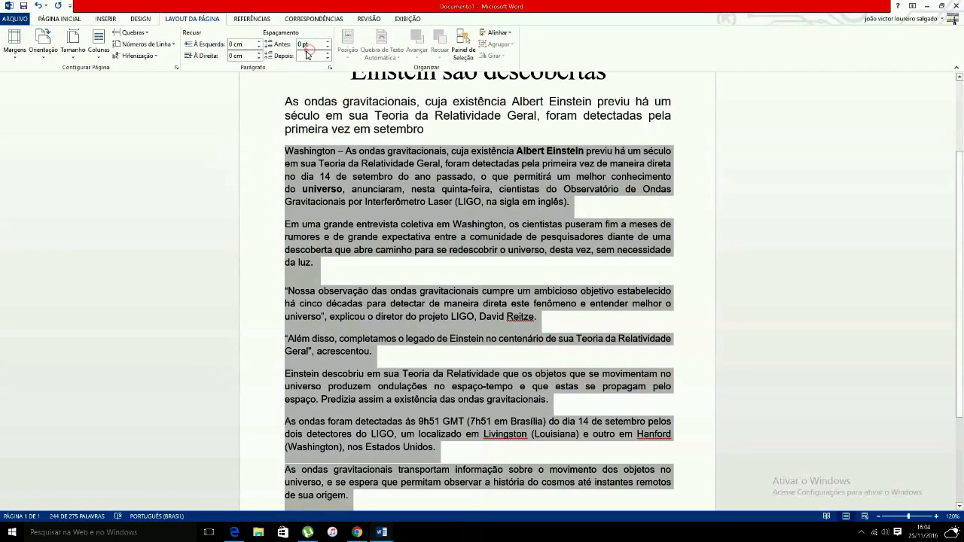
click(300, 53)
text(15)
key(Return)
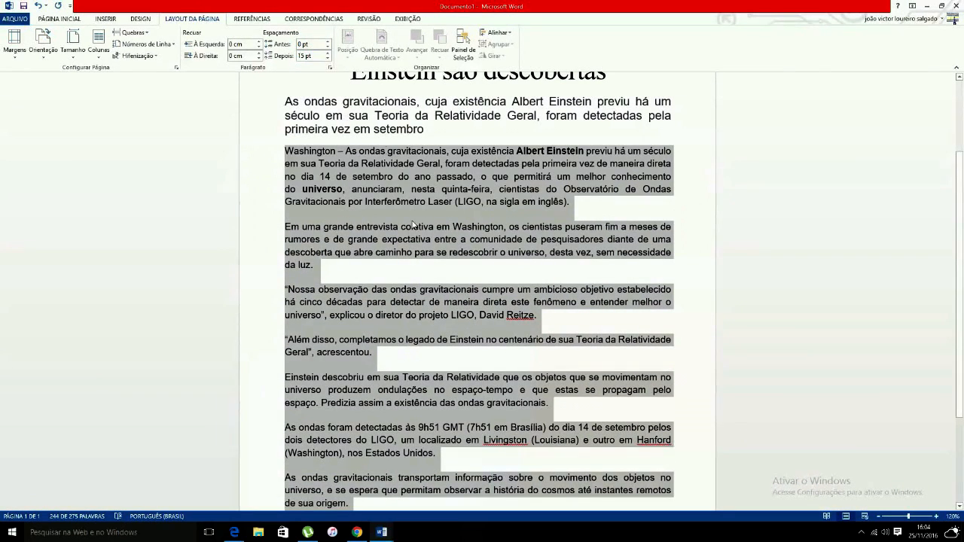
click(368, 302)
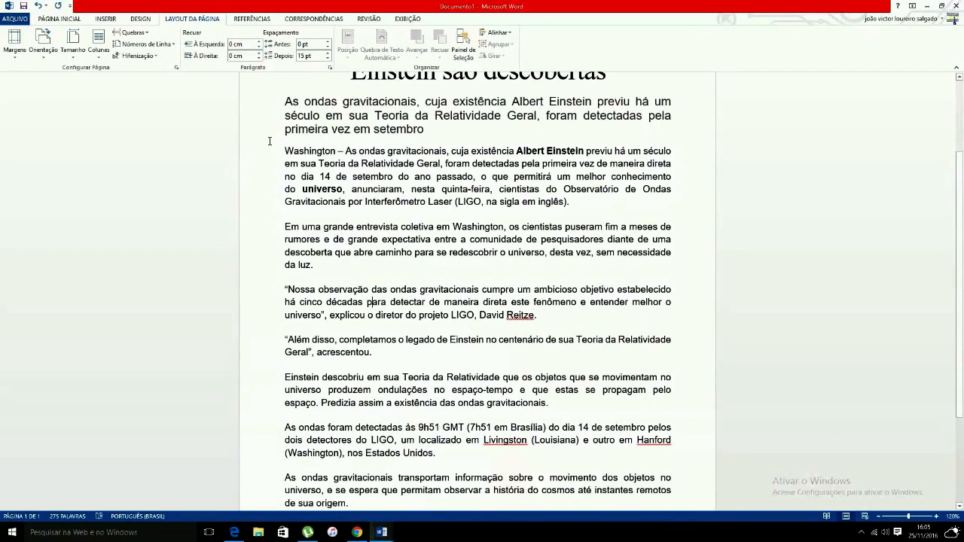
Review the indent and spacing settings of the "Nossa observação" paragraph in the Paragraph dialog, leaving them as they are
click(407, 189)
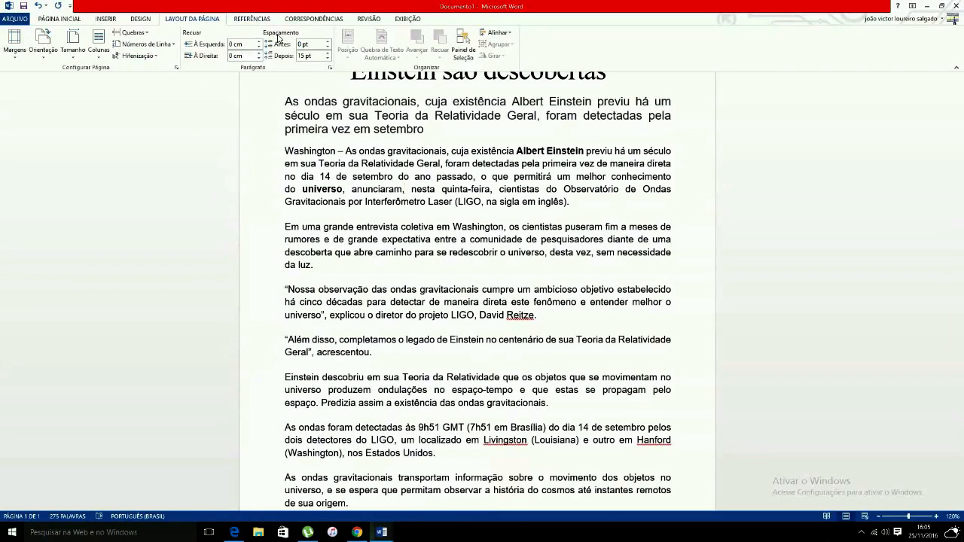
click(71, 18)
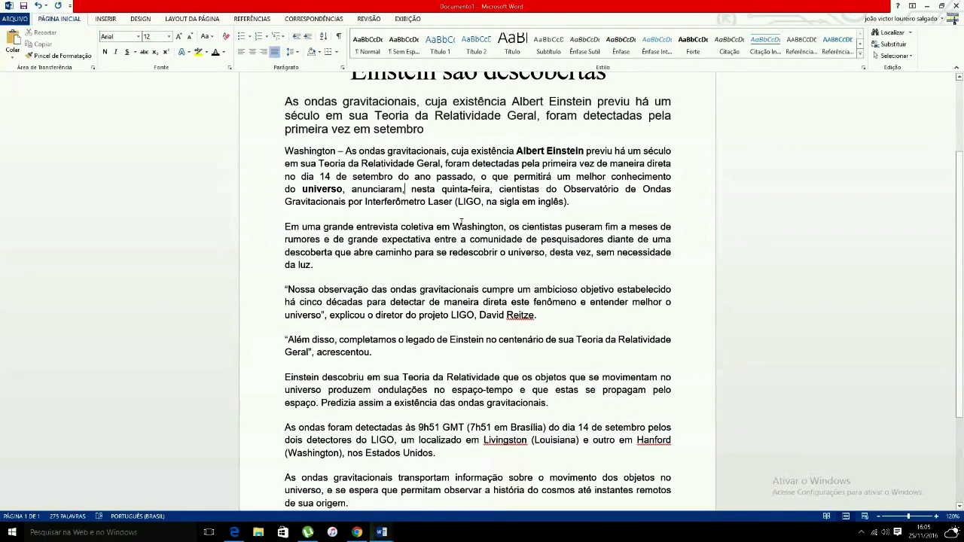
click(426, 303)
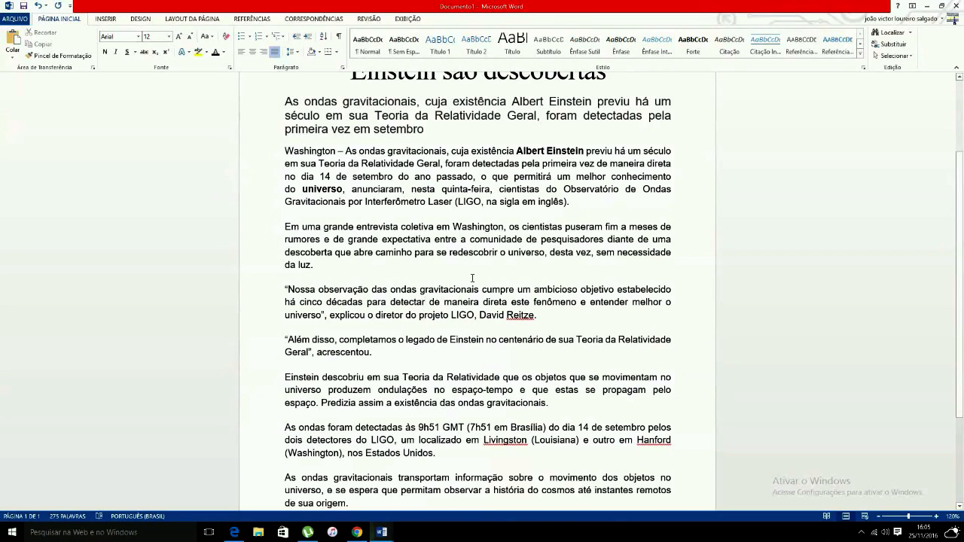
click(341, 69)
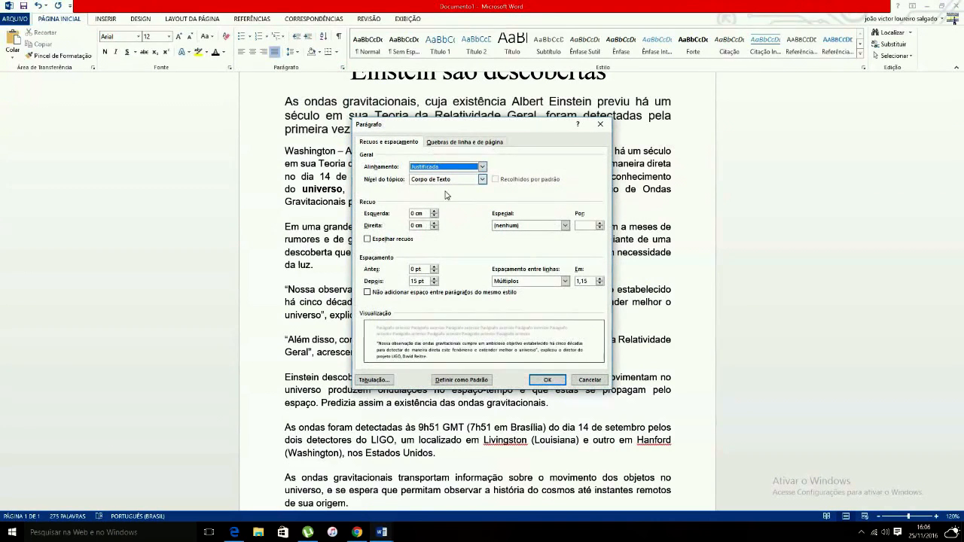
click(588, 380)
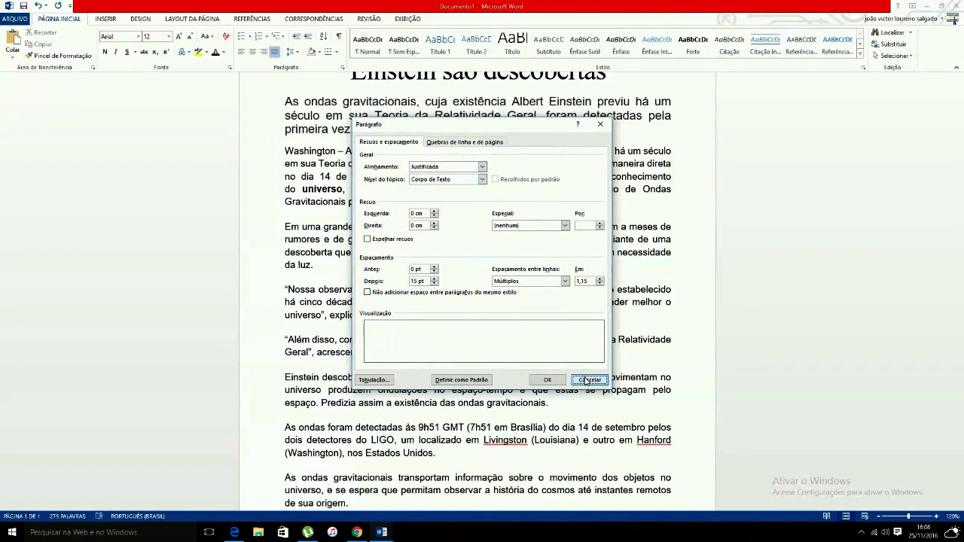
Enable "Não adicionar espaço entre parágrafos do mesmo estilo" for all body paragraphs from "Washington" to the end
click(285, 151)
key(ctrl+shift+End)
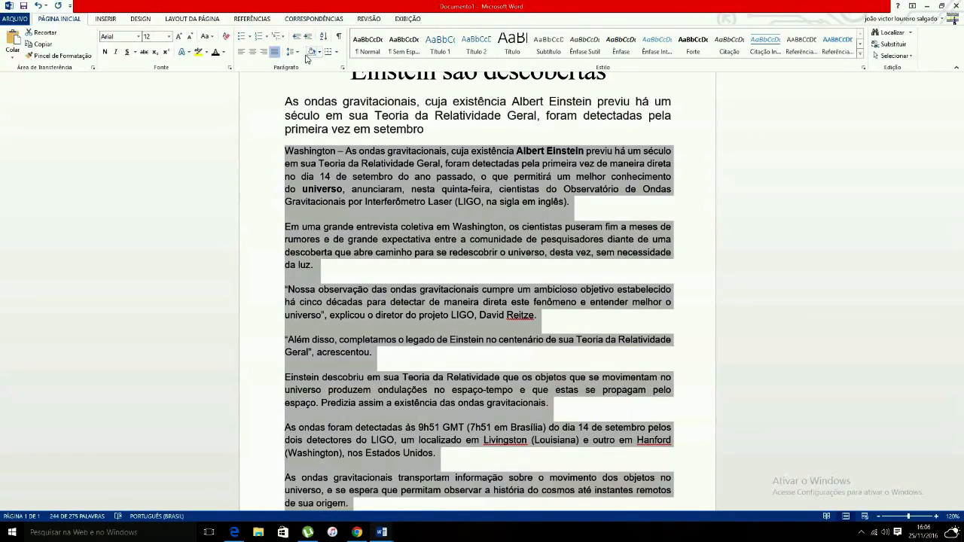
click(343, 68)
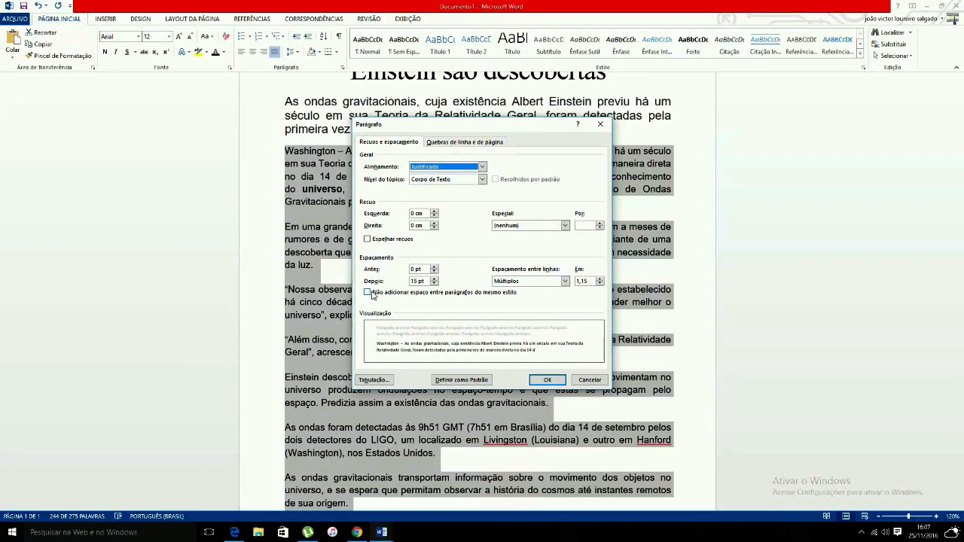
click(371, 294)
click(547, 379)
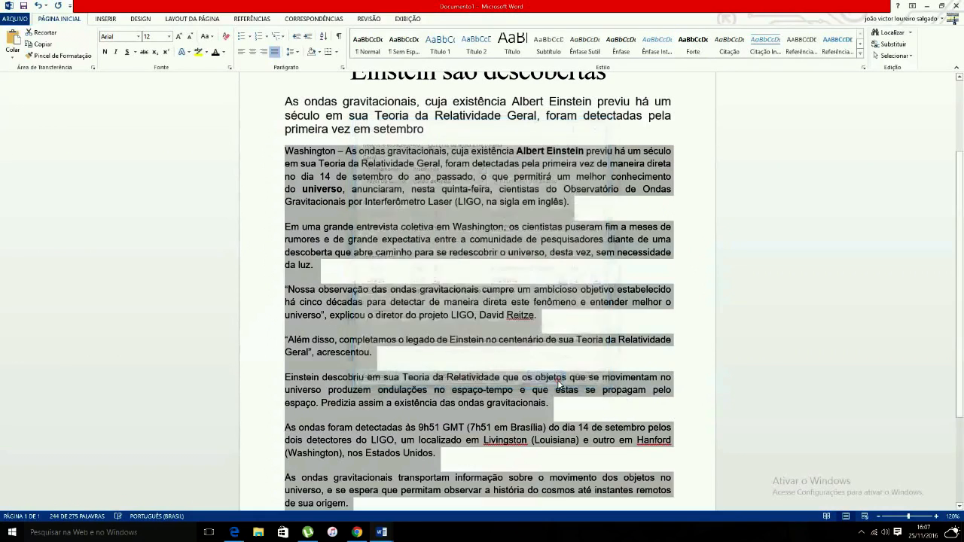
click(390, 354)
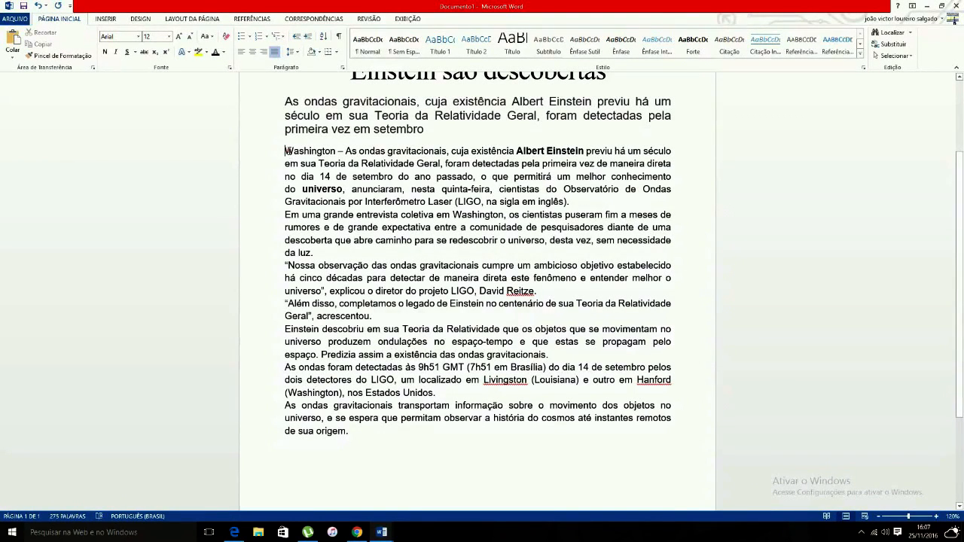
Disable "Não adicionar espaço entre parágrafos do mesmo estilo" for all body paragraphs and deselect them
key(ctrl+shift+Down)
key(ctrl+shift+Down)
key(ctrl+shift+Down)
key(ctrl+shift+Down)
key(ctrl+shift+Down)
key(ctrl+shift+Down)
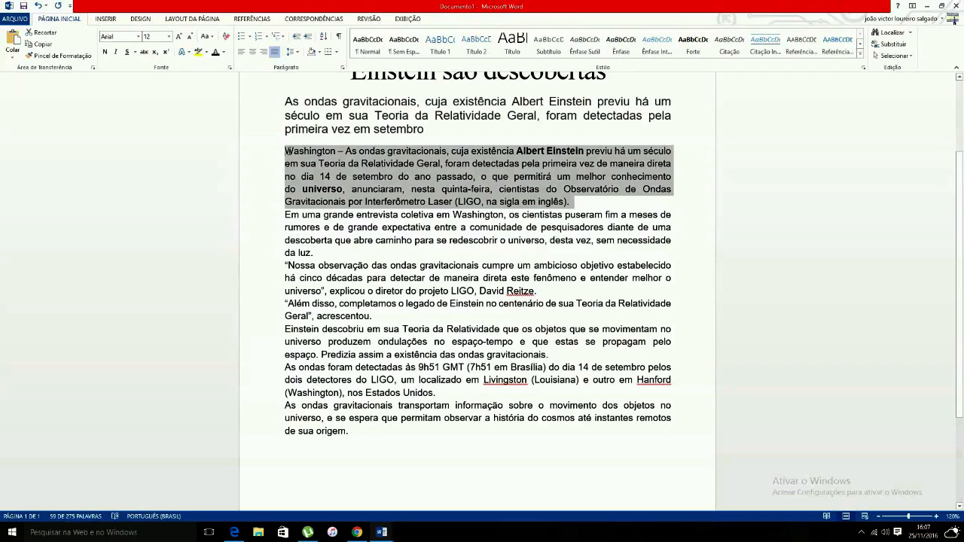
key(ctrl+shift+Down)
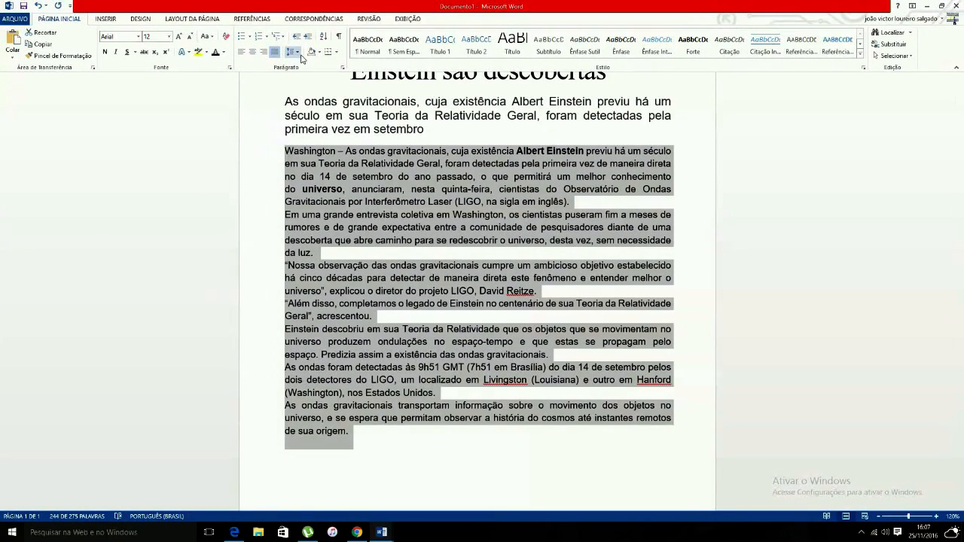
click(343, 68)
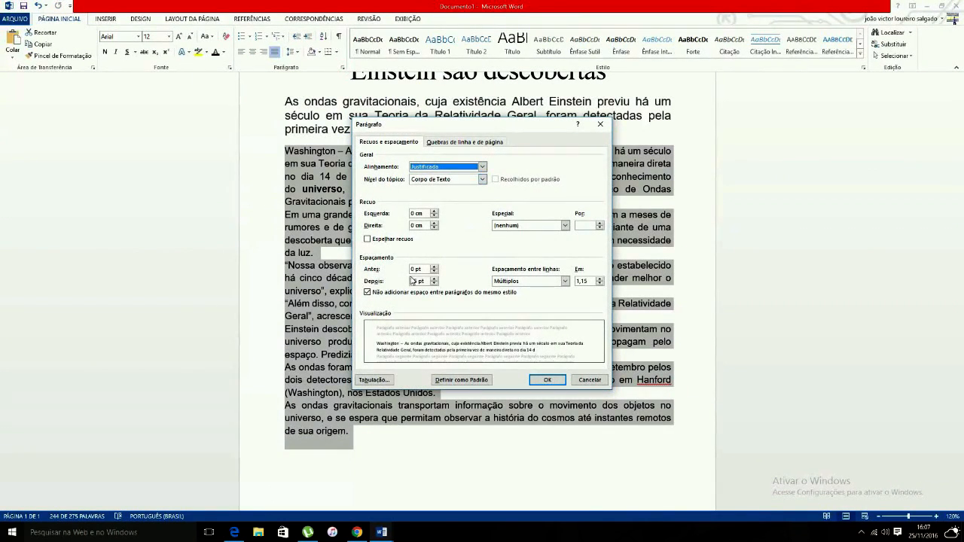
click(372, 294)
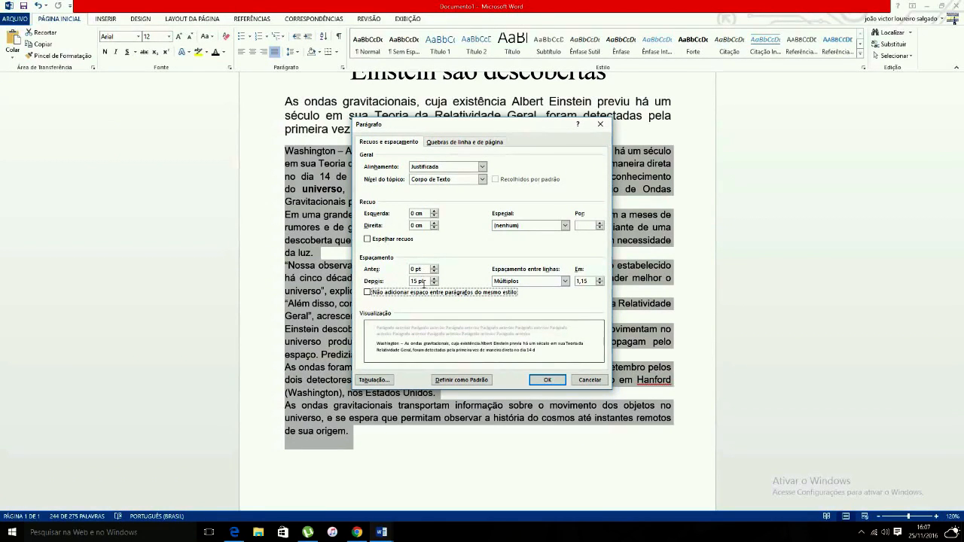
click(536, 380)
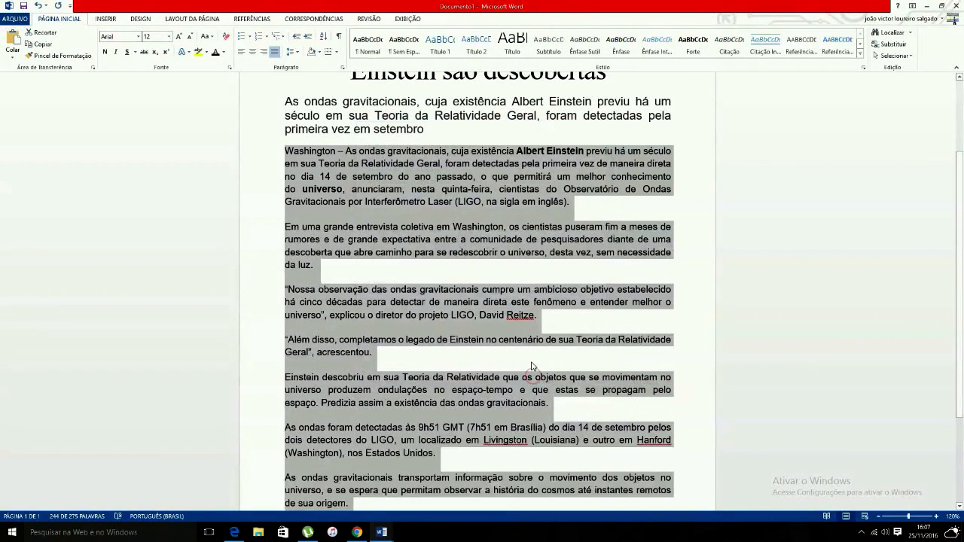
click(483, 382)
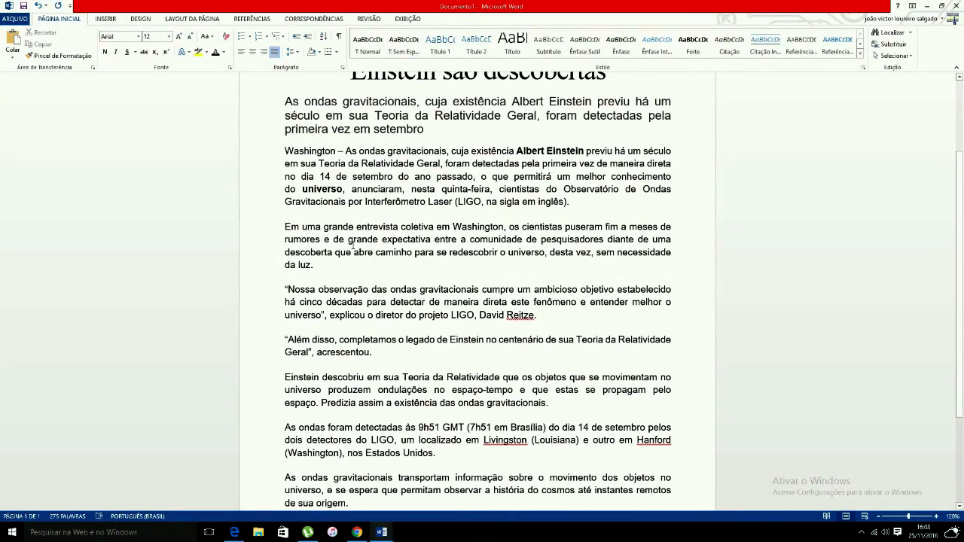
click(405, 235)
click(419, 309)
click(445, 402)
click(434, 438)
click(440, 391)
click(432, 427)
Set the spacing after all body paragraphs to 0 pt in the Paragraph dialog and deselect the text
drag(286, 151, 402, 472)
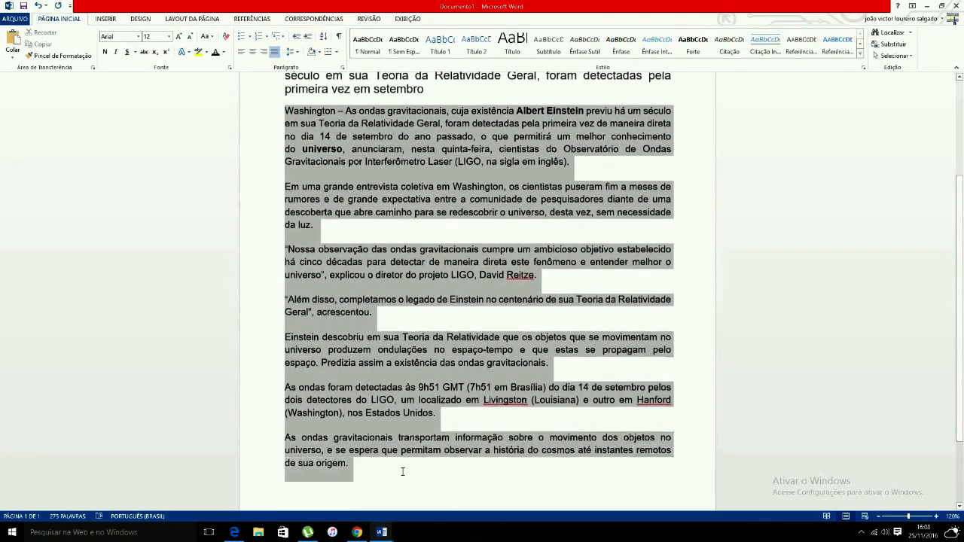
click(292, 52)
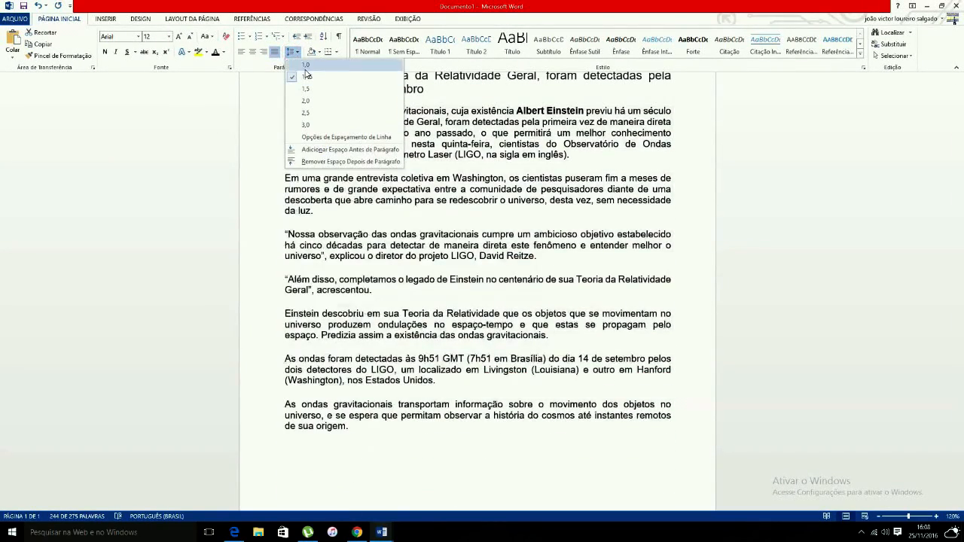
click(295, 57)
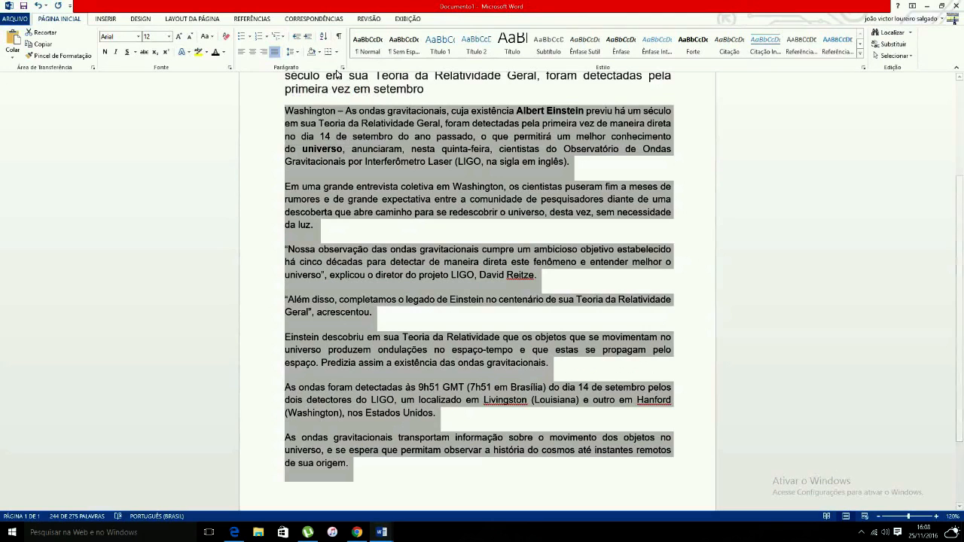
click(343, 69)
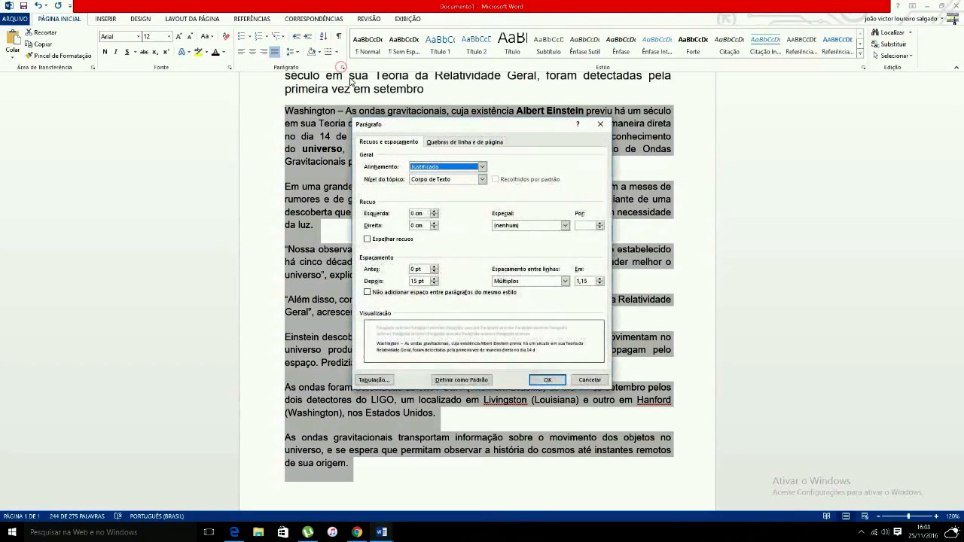
drag(429, 281, 406, 283)
text(0)
key(Return)
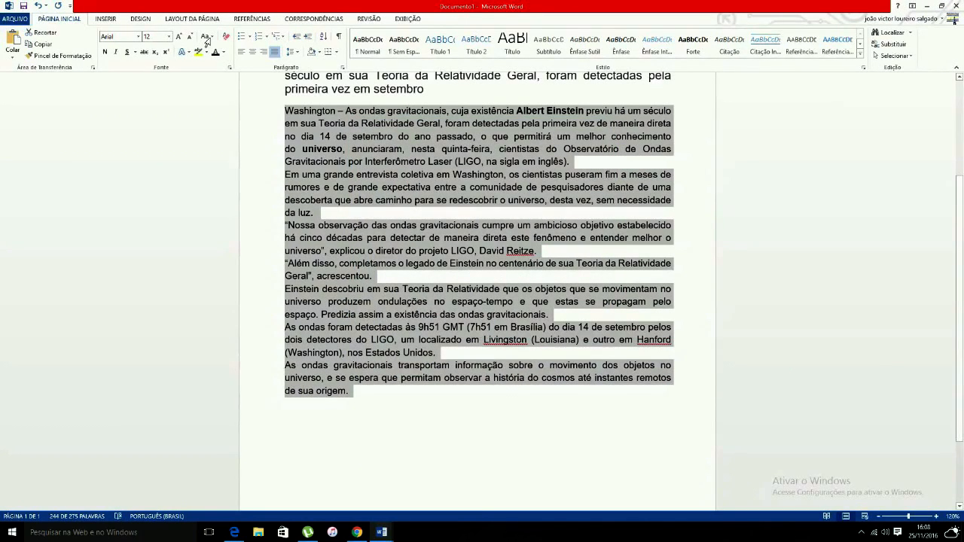
click(195, 17)
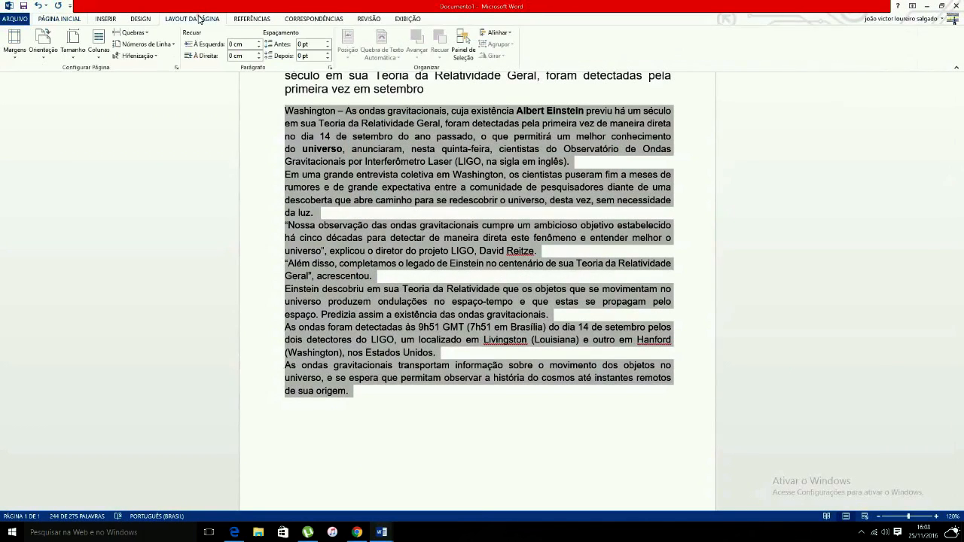
click(76, 20)
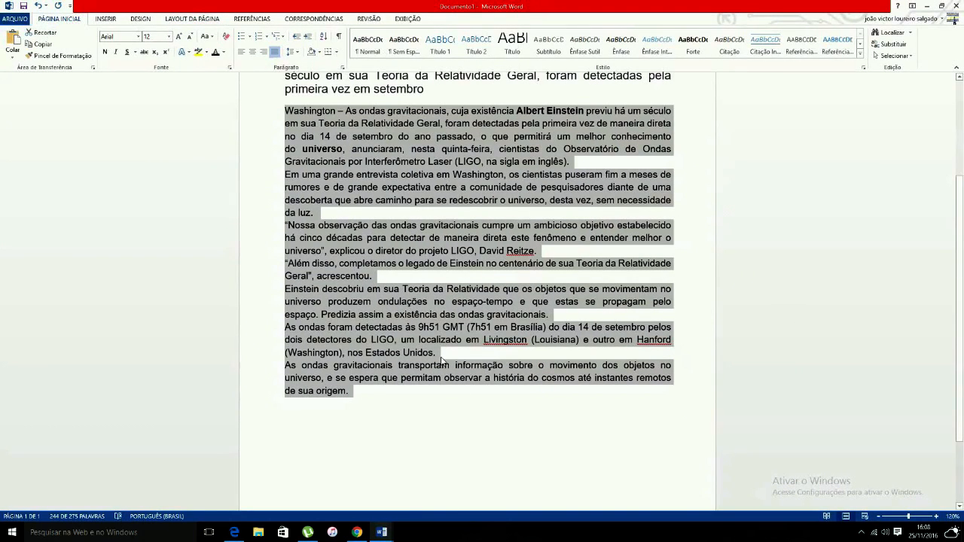
click(433, 397)
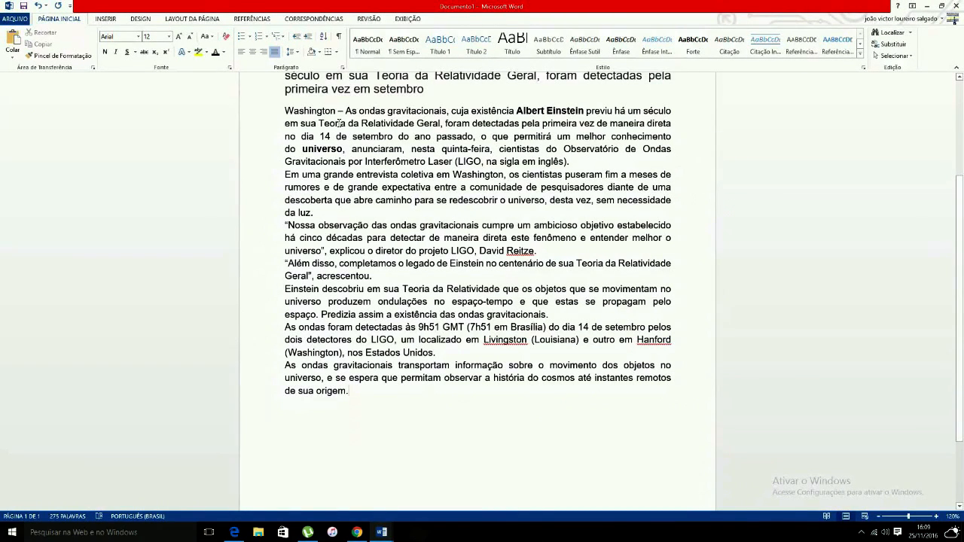
Indent the first line of the first body paragraph ("Washington") with a single tab
scroll(325, 136, up, 2)
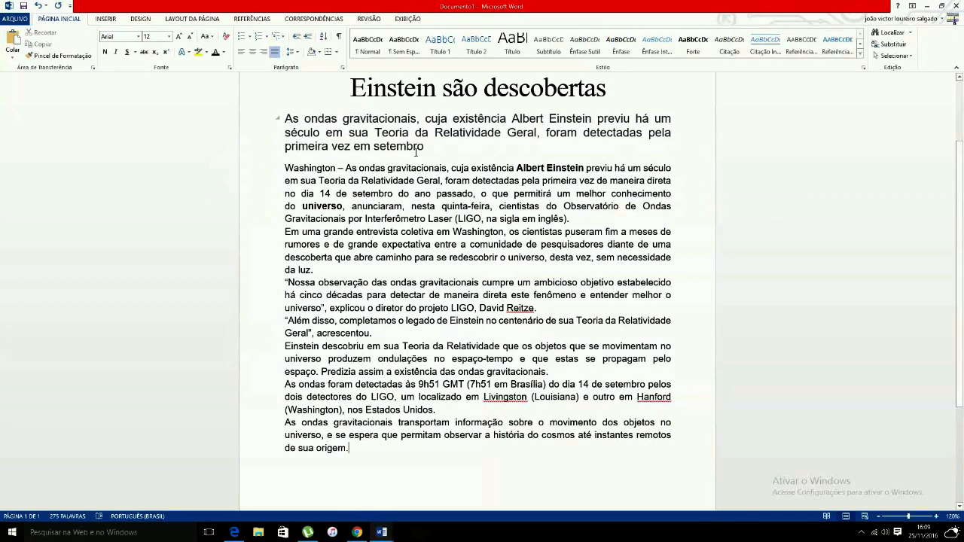
click(286, 167)
double_click(286, 169)
triple_click(286, 170)
double_click(286, 170)
click(286, 170)
key(Tab)
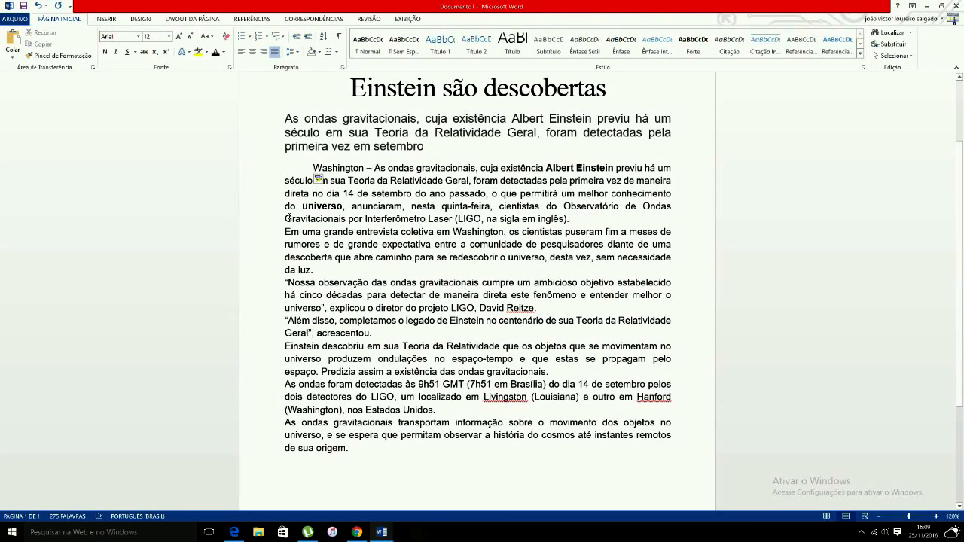
Indent the first lines of the second and third body paragraphs with a single tab each
click(286, 219)
click(286, 231)
key(Tab)
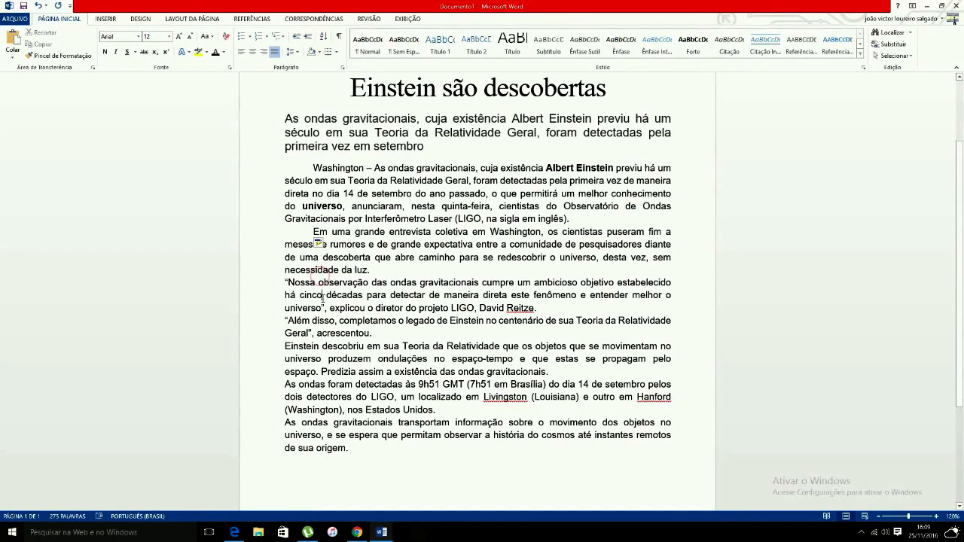
drag(352, 181, 389, 231)
click(389, 259)
click(389, 232)
click(382, 226)
click(390, 232)
click(286, 282)
key(Tab)
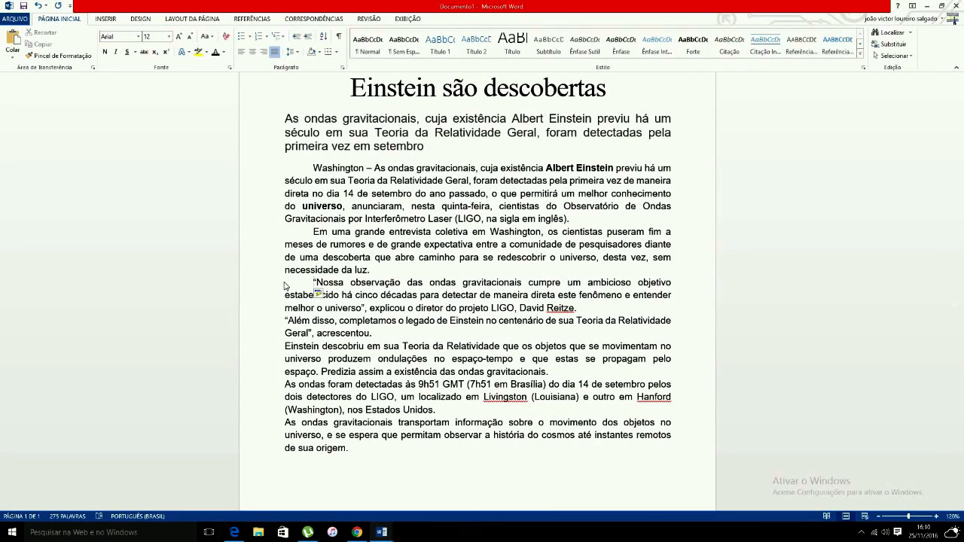
Remove the tab indents from the first three body paragraphs so that their first lines start at the margin
key(BackSpace)
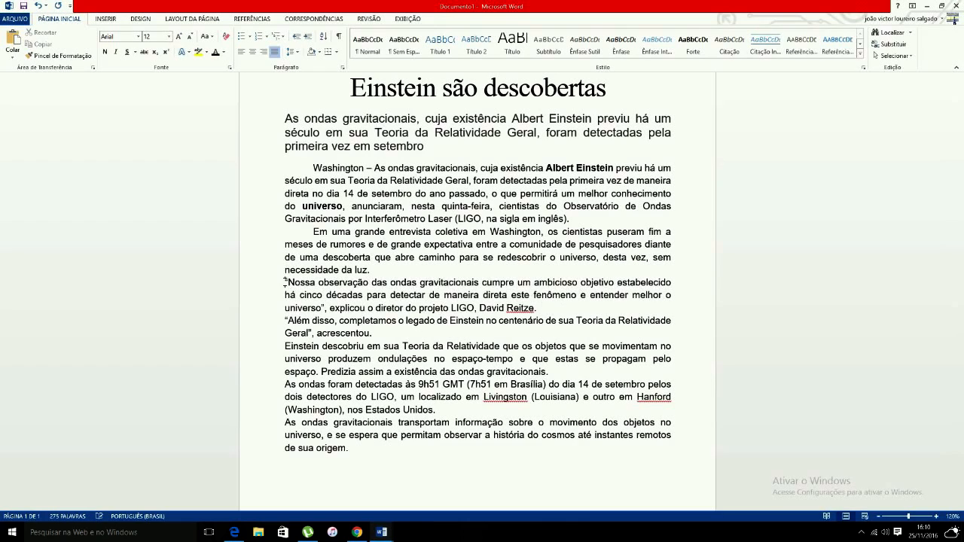
click(314, 233)
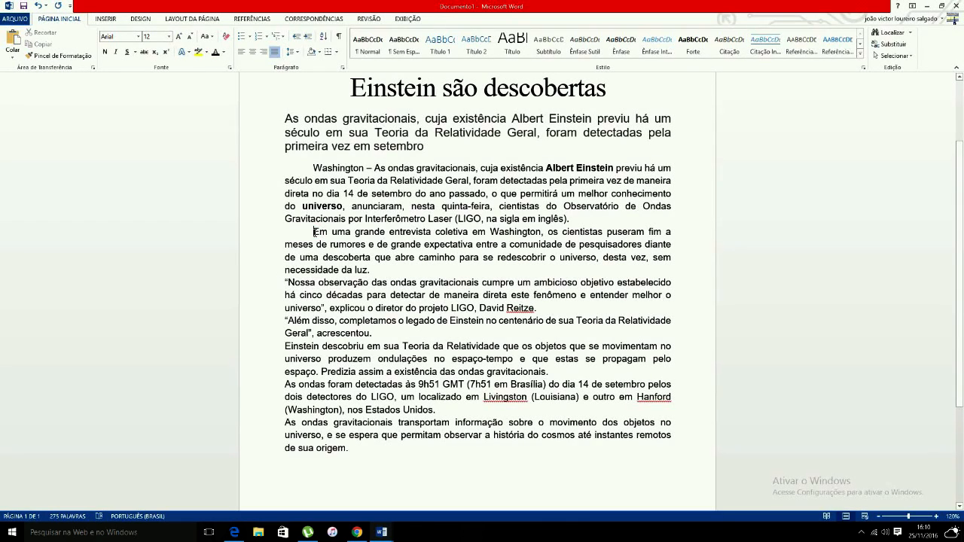
key(BackSpace)
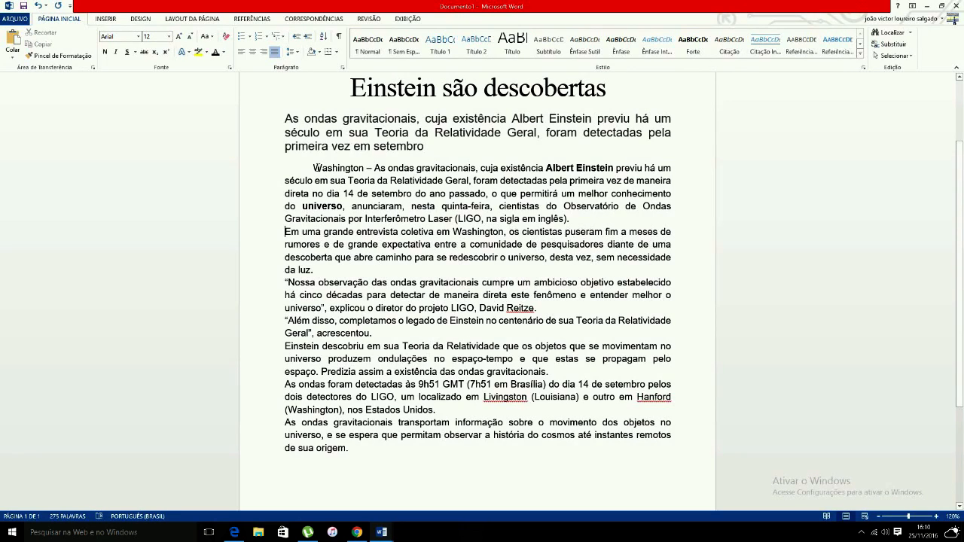
click(313, 167)
key(BackSpace)
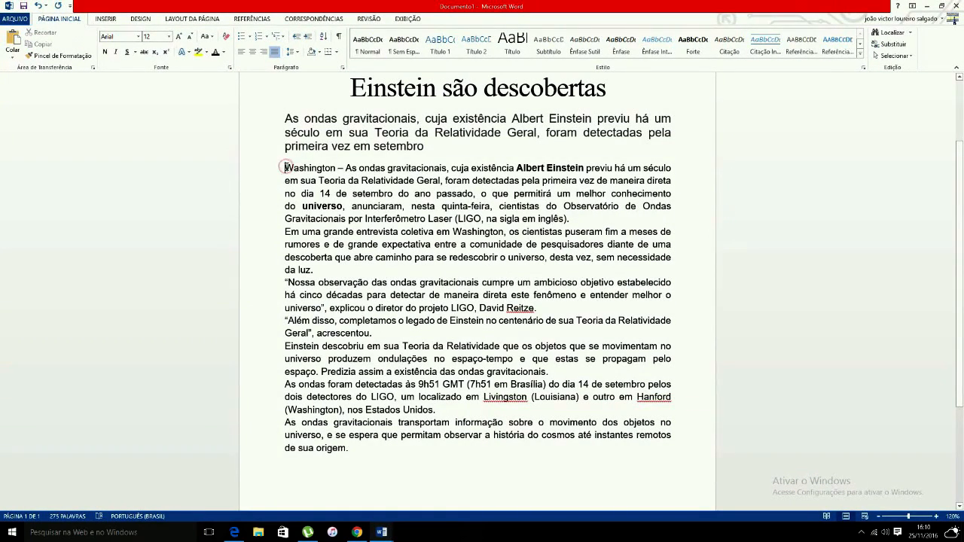
Select all body paragraphs from "Washington" to the end, and turn the formatting marks on and off again
key(ctrl+shift+Down)
key(ctrl+shift+Down)
key(ctrl+shift+Down)
key(ctrl+shift+Down)
key(ctrl+shift+Down)
key(ctrl+shift+Down)
key(ctrl+shift+Down)
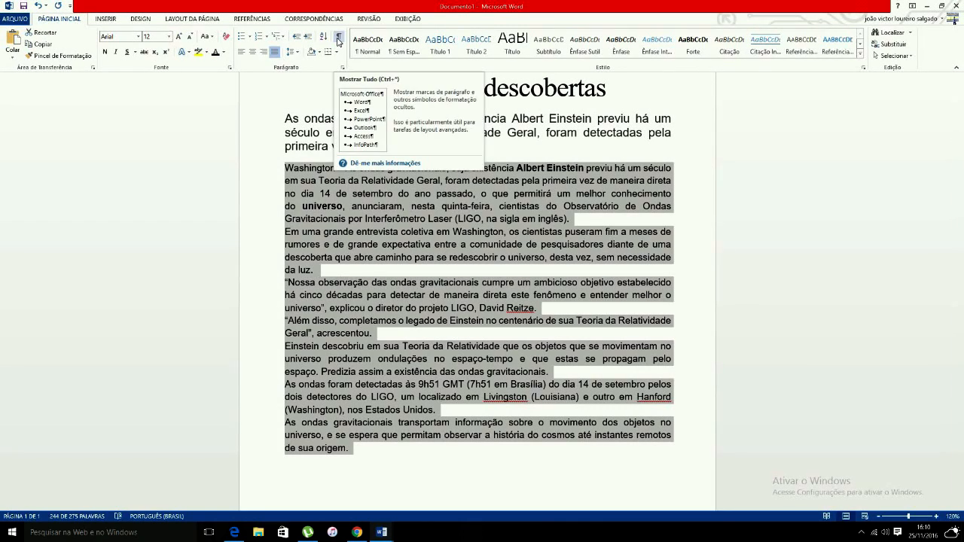
click(338, 40)
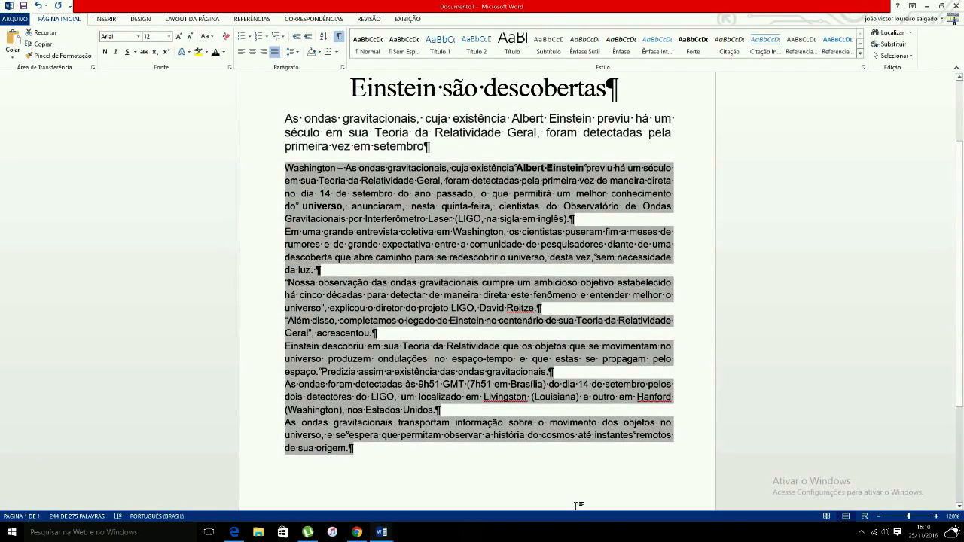
click(341, 37)
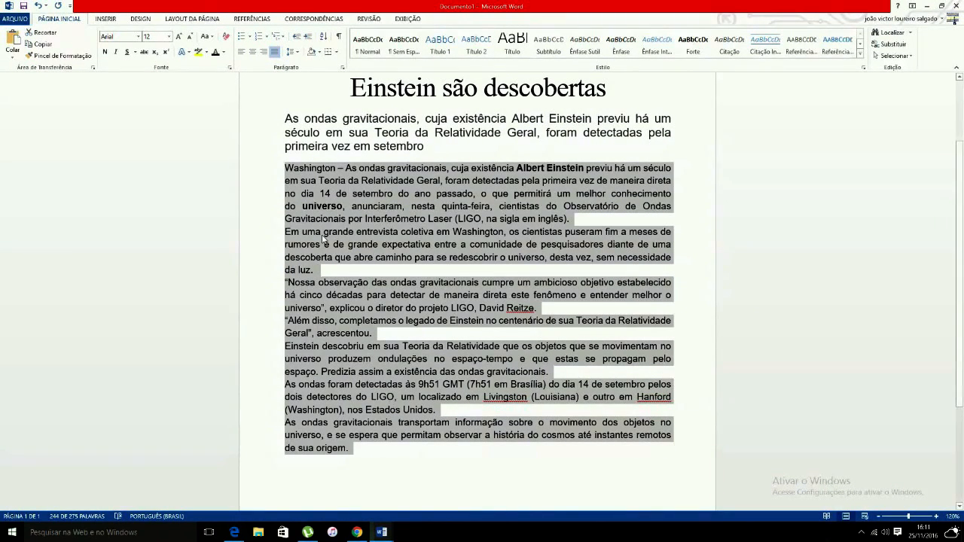
Apply the special indent "Primeira linha" of 1,25 cm to the selected body paragraphs and deselect them
click(342, 67)
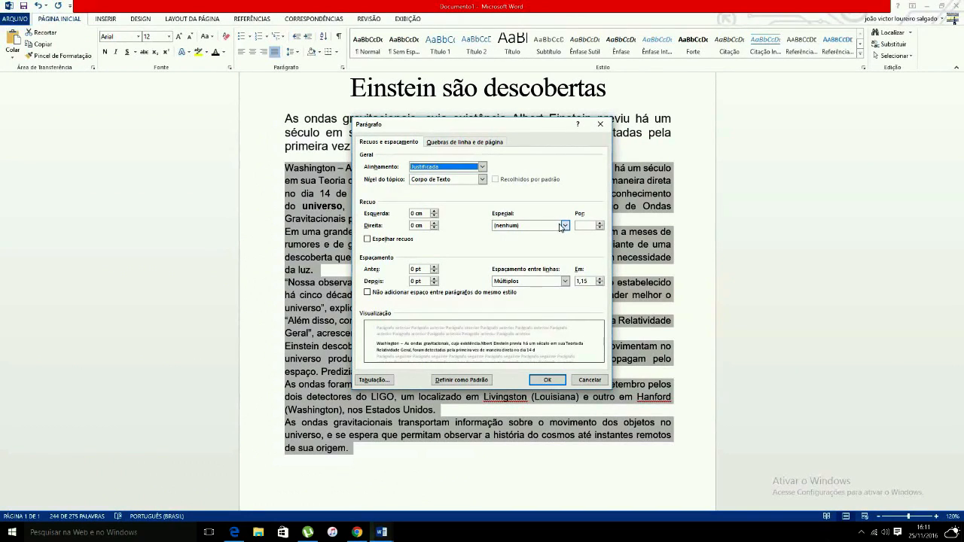
click(566, 226)
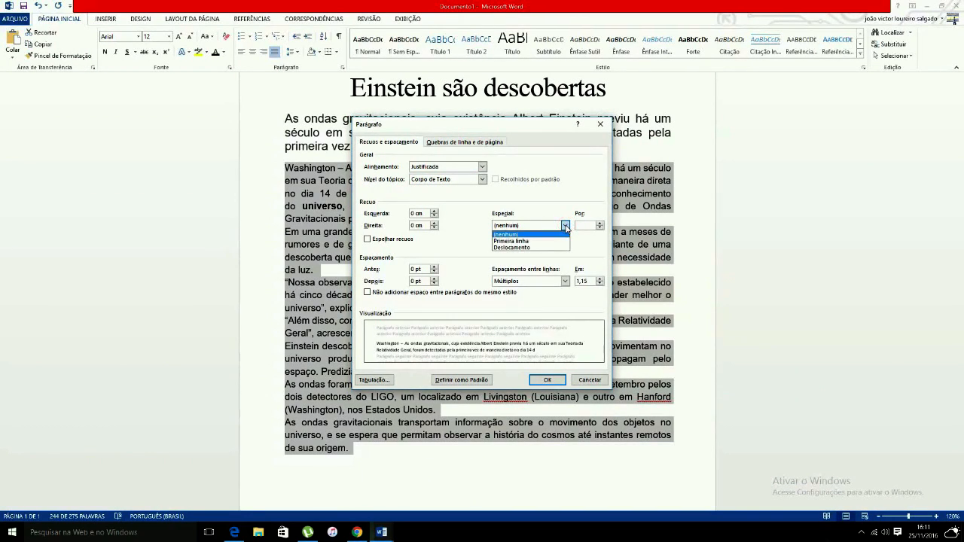
click(532, 241)
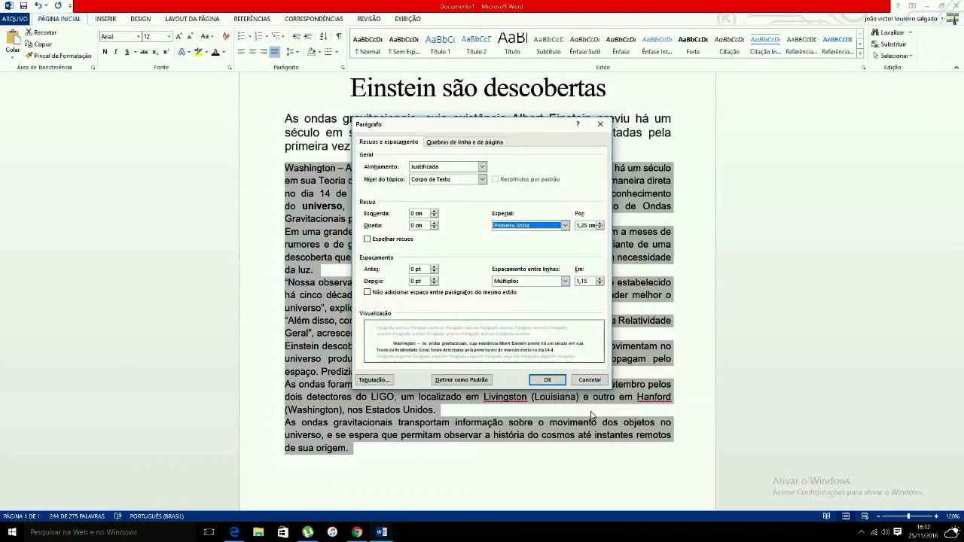
click(549, 379)
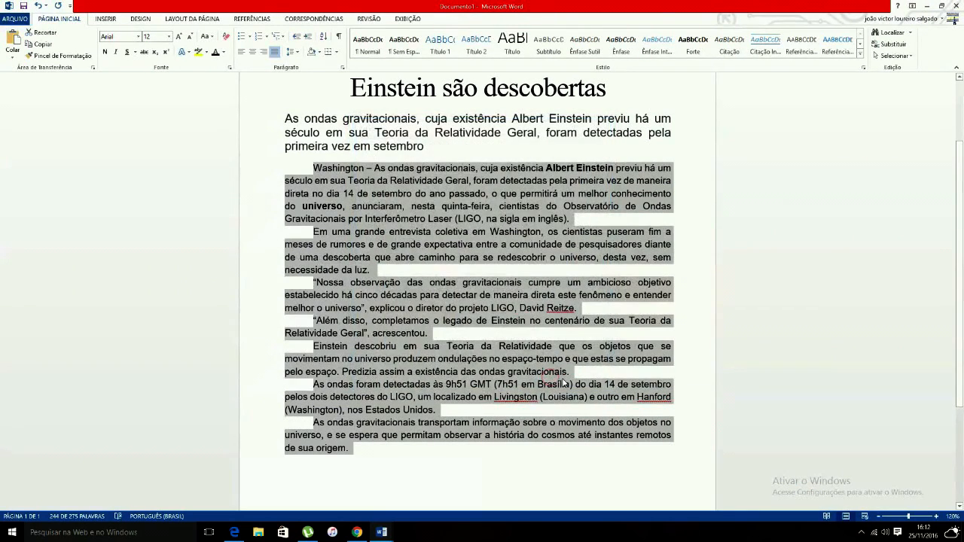
click(297, 282)
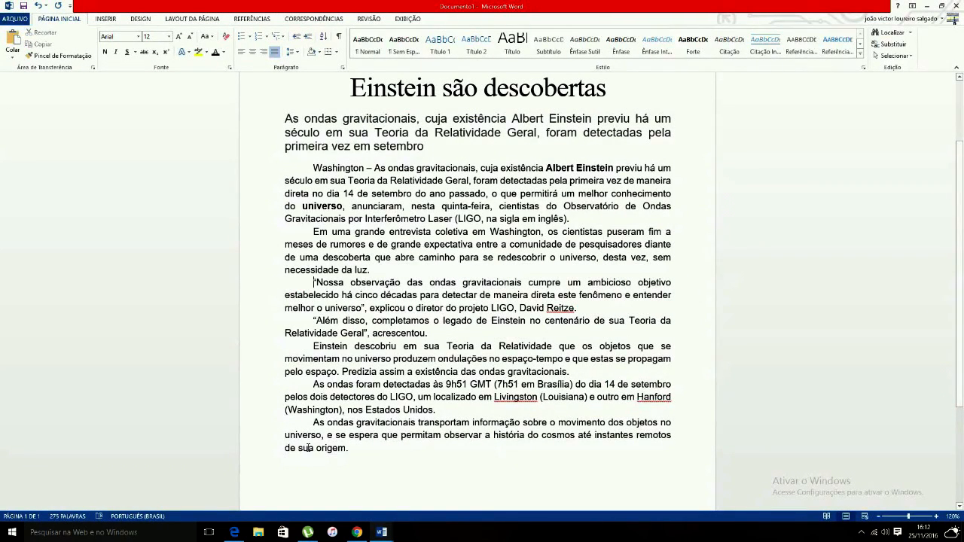
Examine the special indent options in the Paragraph dialog for the "Einstein descobriu" paragraph and close it without changes
mouse_move(387, 322)
mouse_down()
mouse_move(393, 350)
mouse_move(372, 321)
mouse_up()
click(393, 350)
click(389, 346)
scroll(918, 238, up, 3)
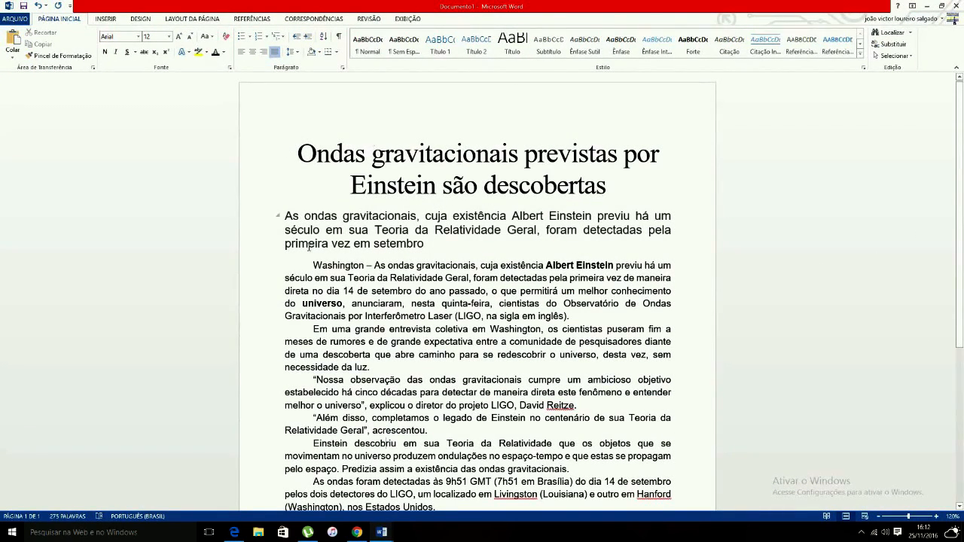
click(343, 67)
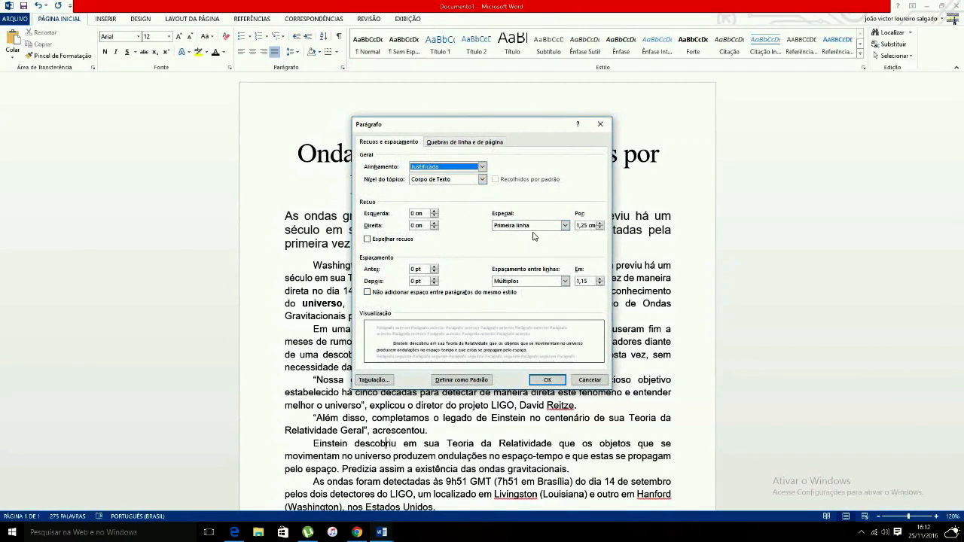
click(565, 225)
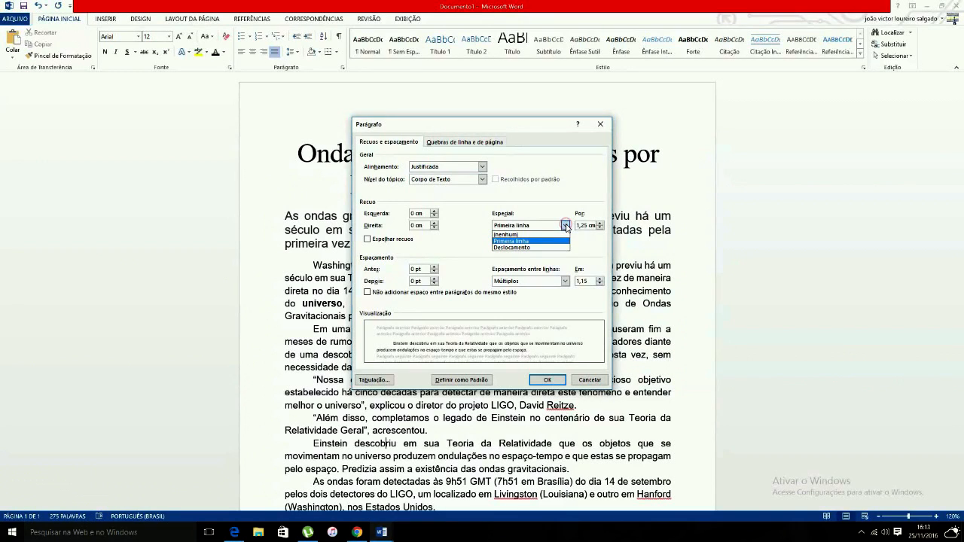
click(565, 225)
click(586, 381)
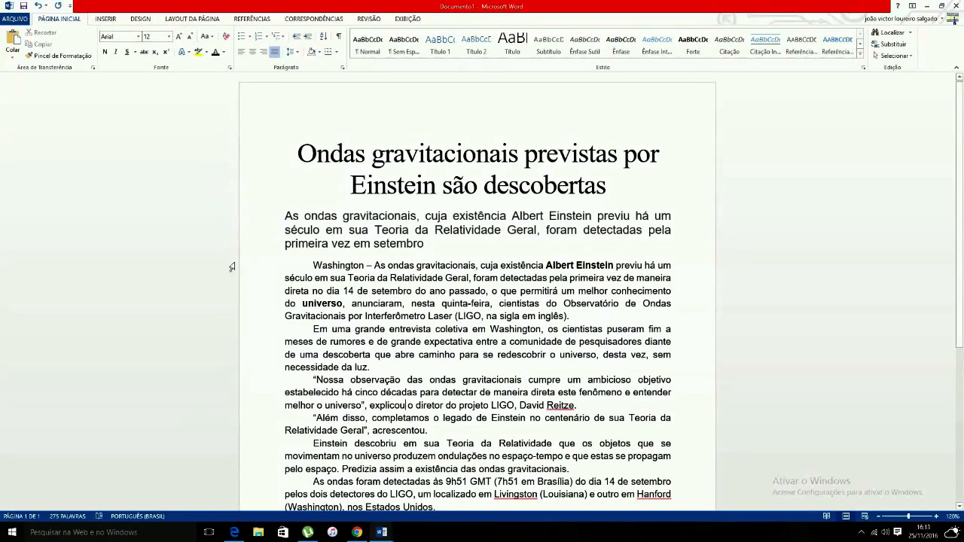
Apply the special indent "Deslocamento" of 1,35 cm to the subtitle paragraph below the title and deselect it
click(285, 216)
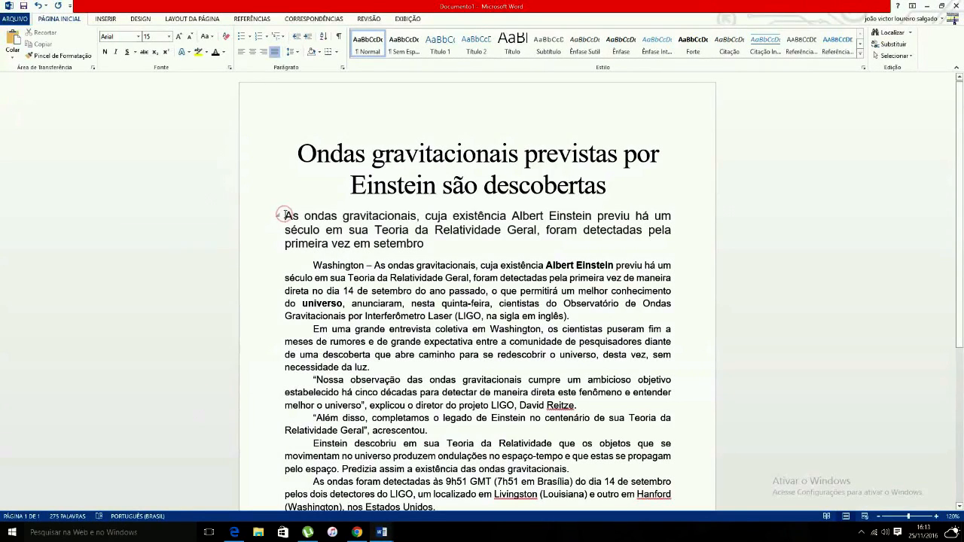
key(ctrl+Down)
key(Up)
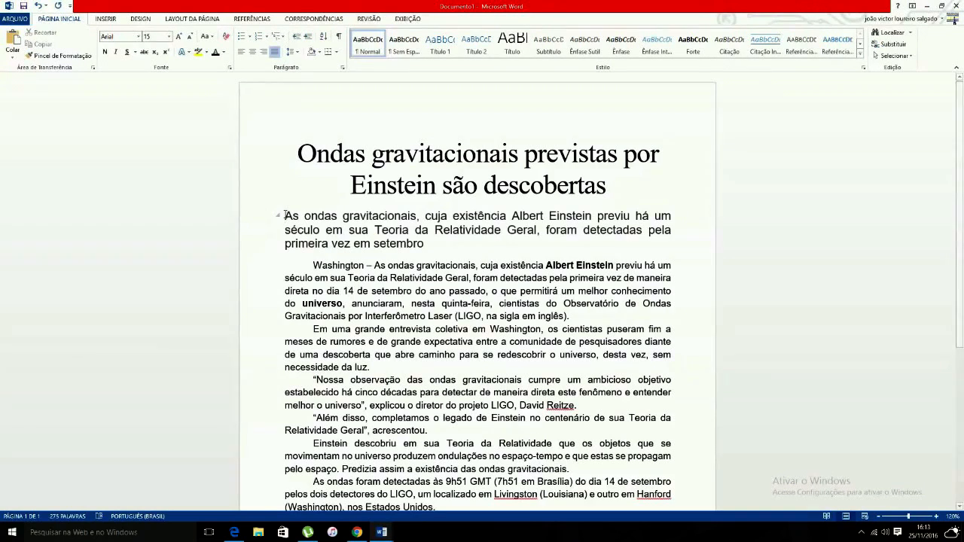
triple_click(285, 215)
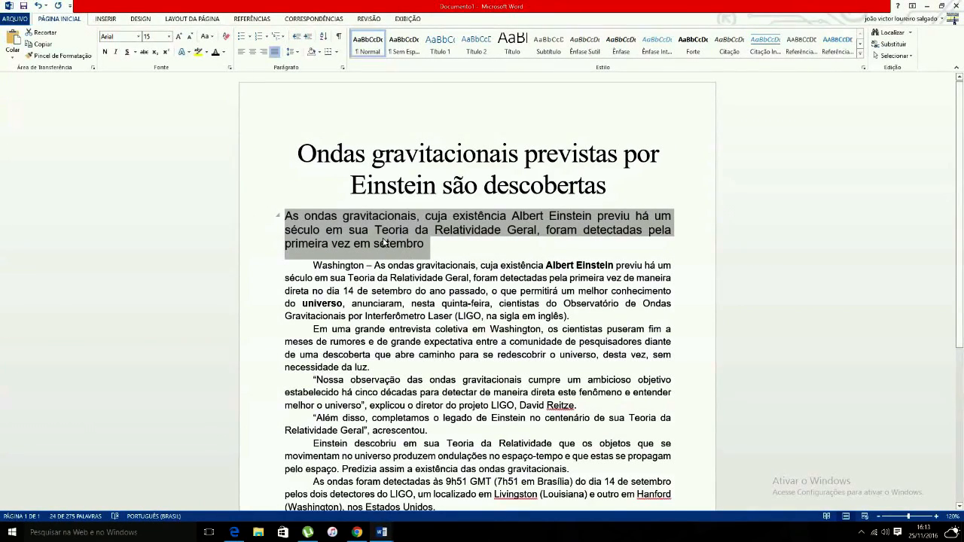
click(344, 68)
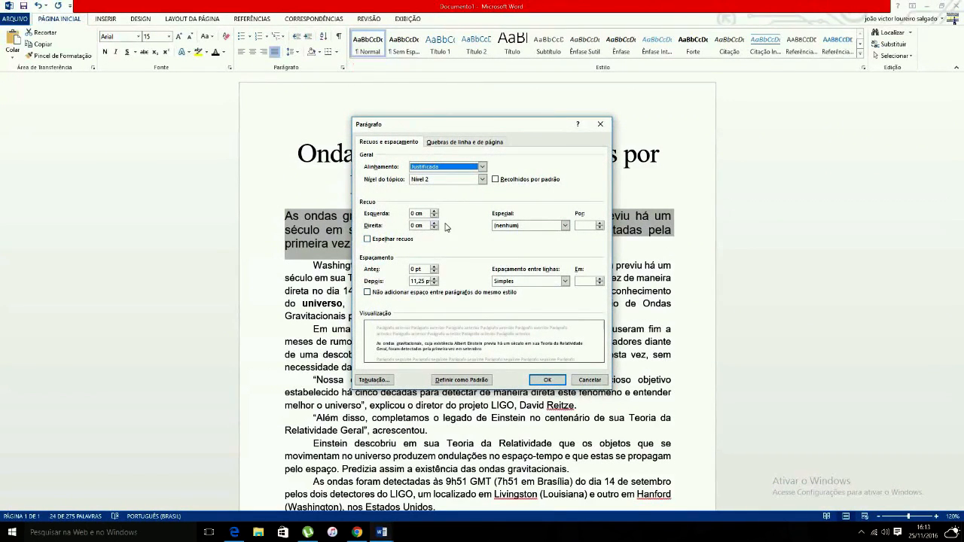
click(504, 228)
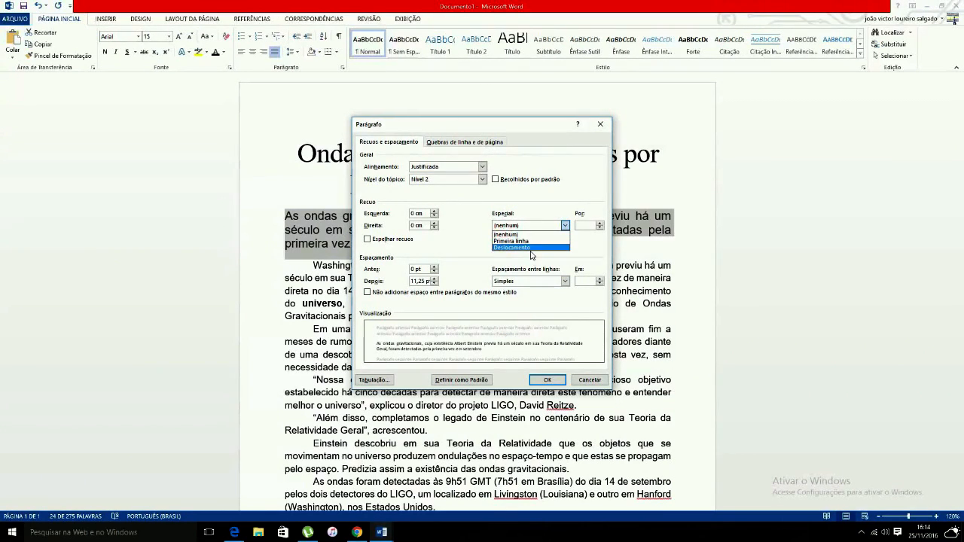
click(526, 248)
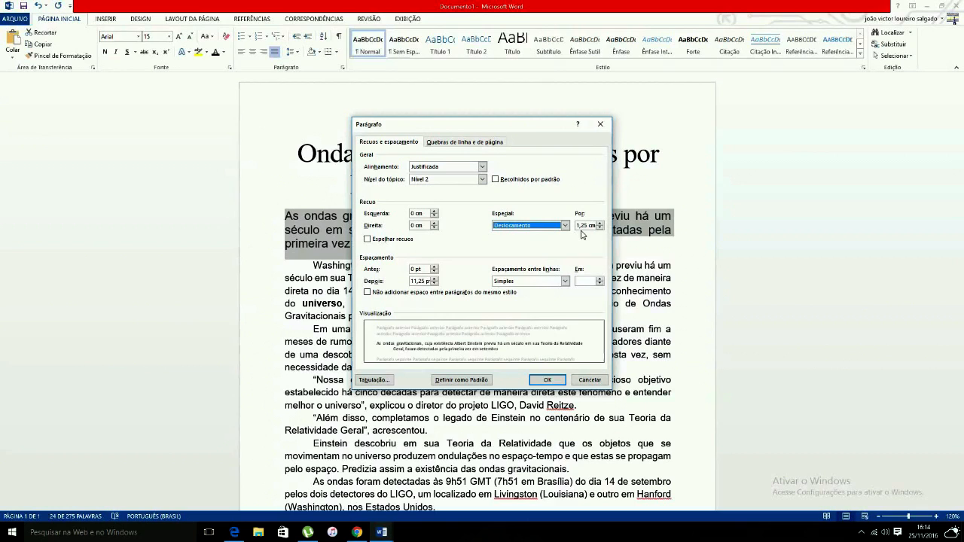
click(539, 382)
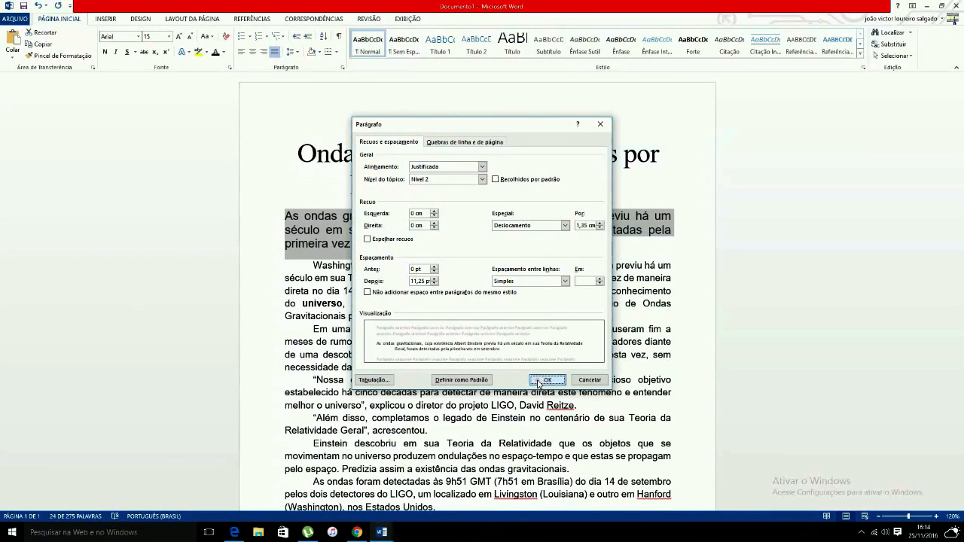
click(538, 383)
click(408, 249)
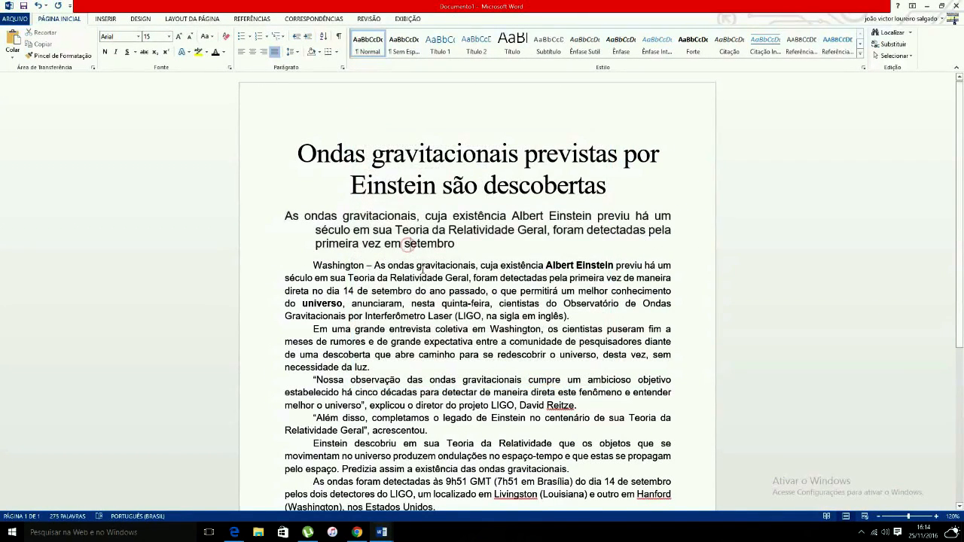
drag(286, 218, 310, 243)
click(287, 220)
click(449, 254)
click(313, 265)
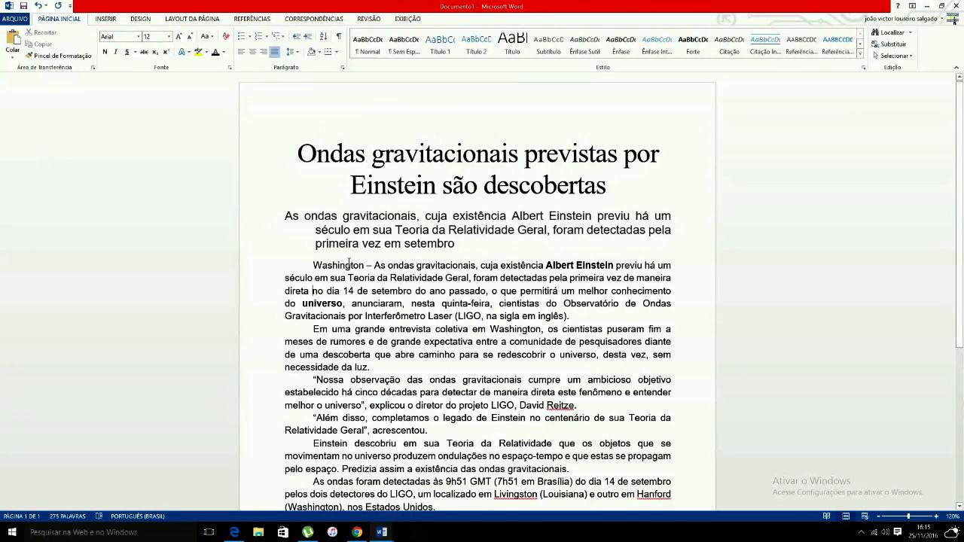
Increase the left indent of the whole first body paragraph ("Washington") by several levels
double_click(271, 265)
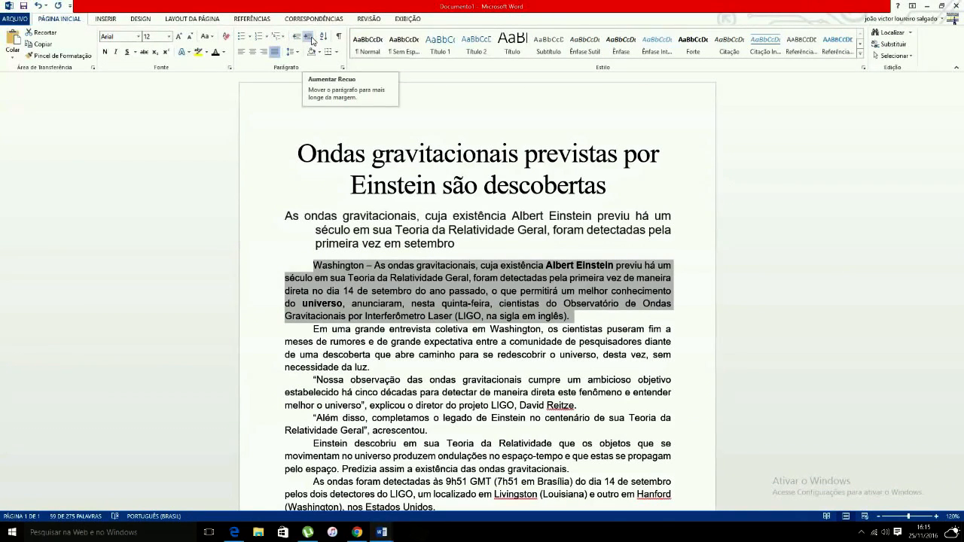
click(310, 37)
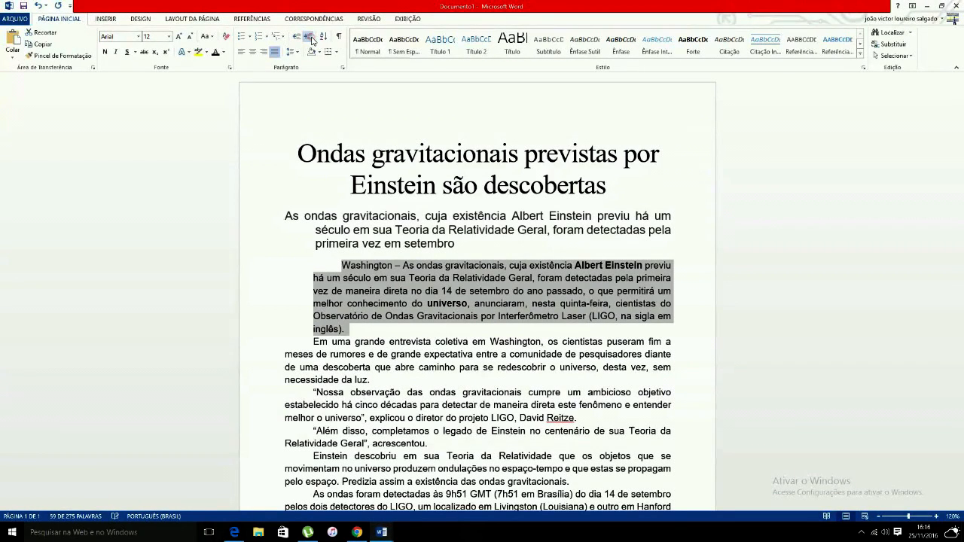
click(311, 39)
click(311, 40)
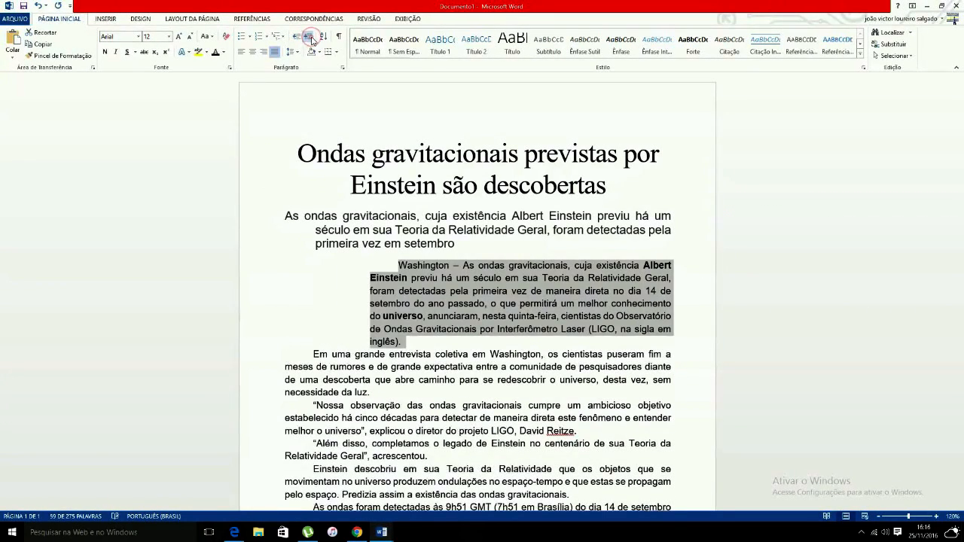
click(311, 40)
Decrease the left indent of the first body paragraph back to the margin and deselect it
click(298, 40)
click(298, 39)
click(298, 40)
click(298, 40)
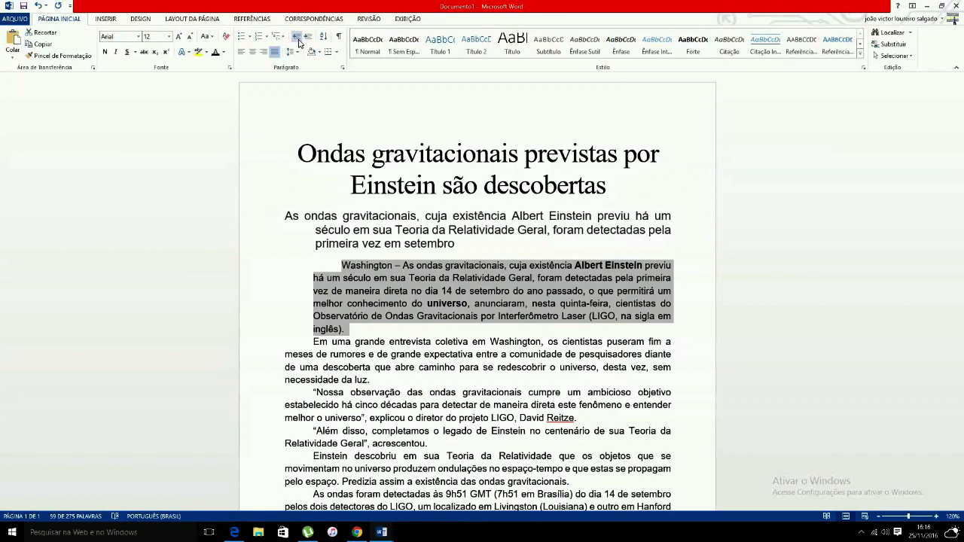
click(298, 40)
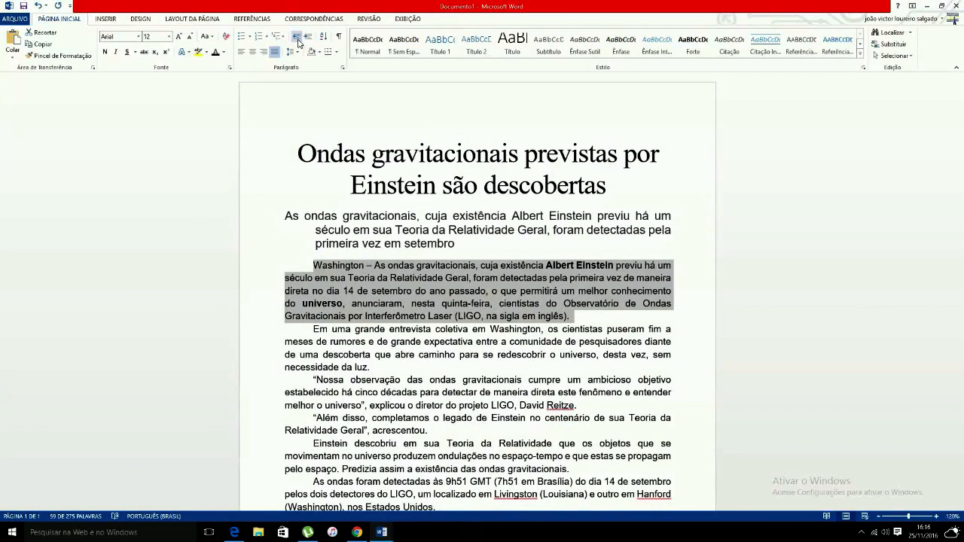
click(298, 40)
click(298, 40)
click(298, 39)
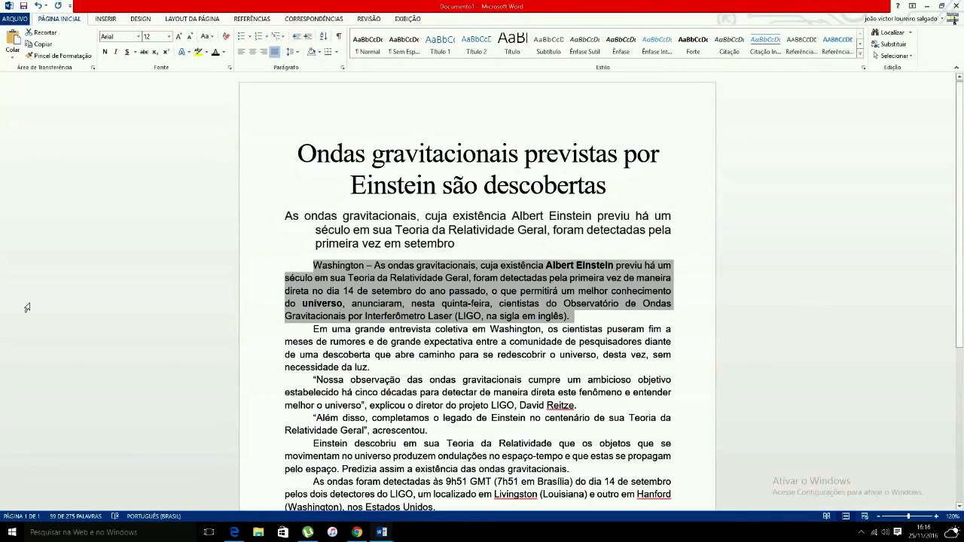
click(407, 316)
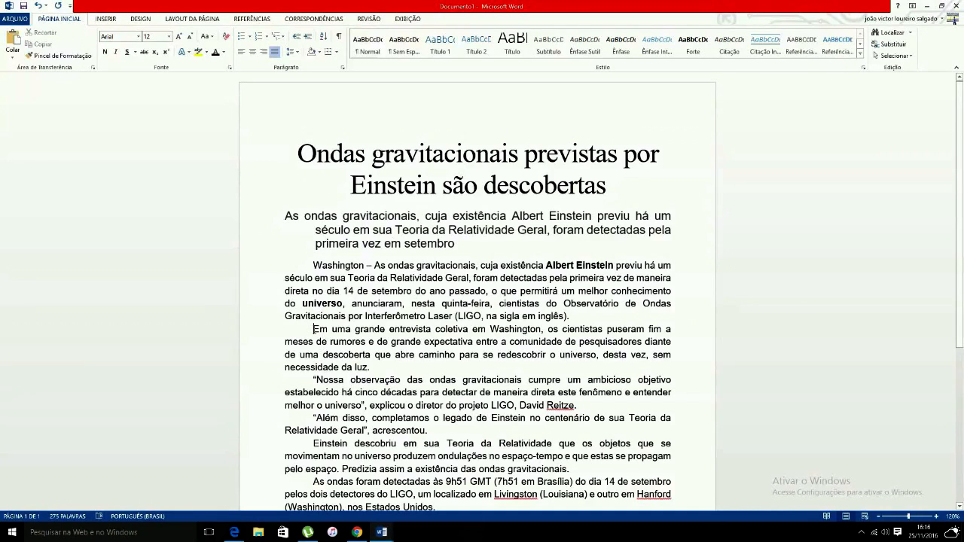
Increase the left indent of the "Em uma grande entrevista" and "Nossa observação" paragraphs together by four levels
triple_click(393, 334)
key(ctrl+shift+Down)
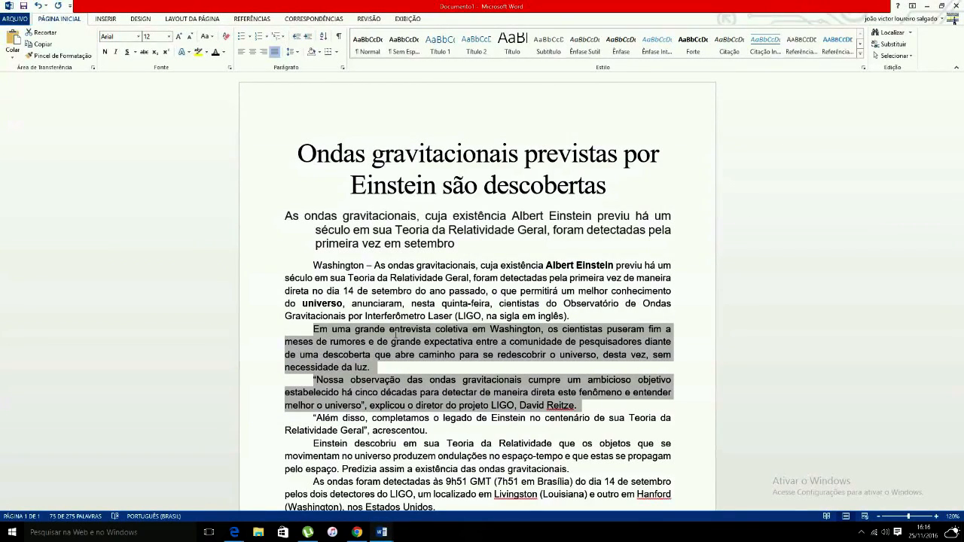
key(ctrl+m)
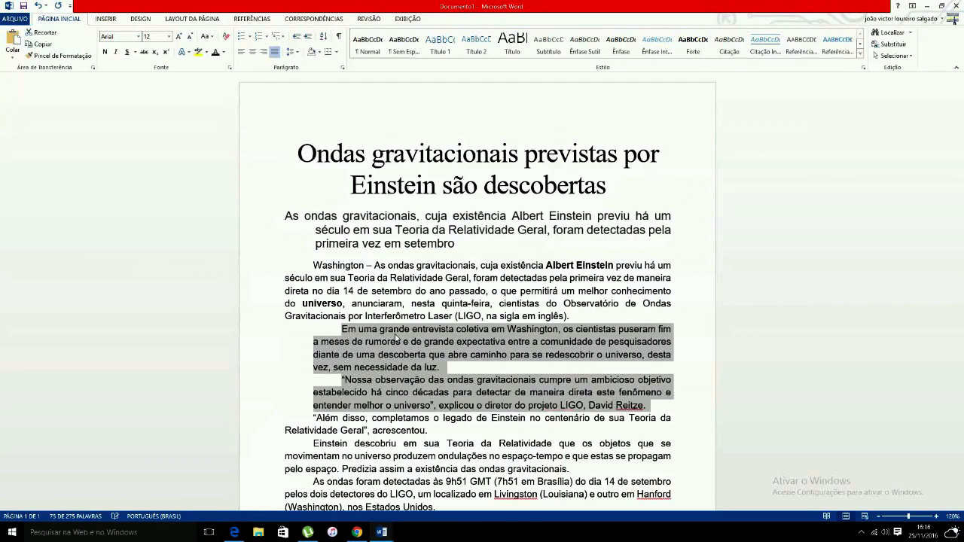
key(ctrl+m)
key(ctrl+m)
key(ctrl+m)
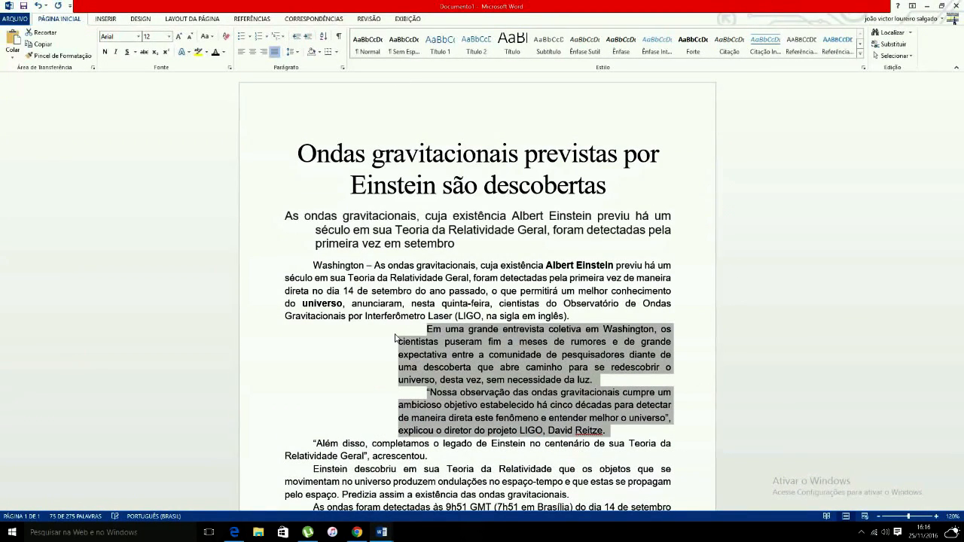
Decrease the left indent of the two selected paragraphs by four levels, back to the margin
key(ctrl+shift+m)
key(ctrl+shift+m)
key(ctrl+shift+m)
key(ctrl+shift+m)
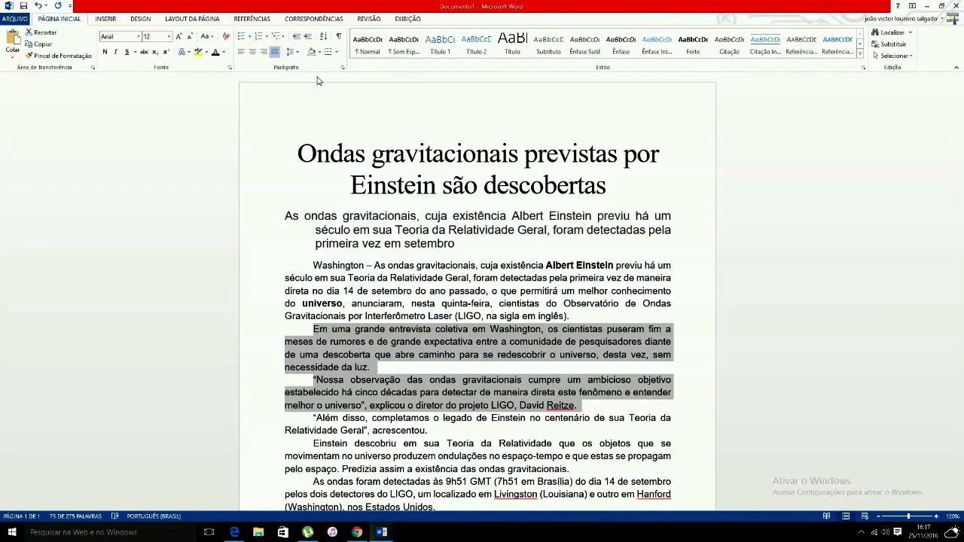
Set the right indent ("Direita") of the two selected paragraphs to 1,5 cm in the Paragraph dialog
click(342, 68)
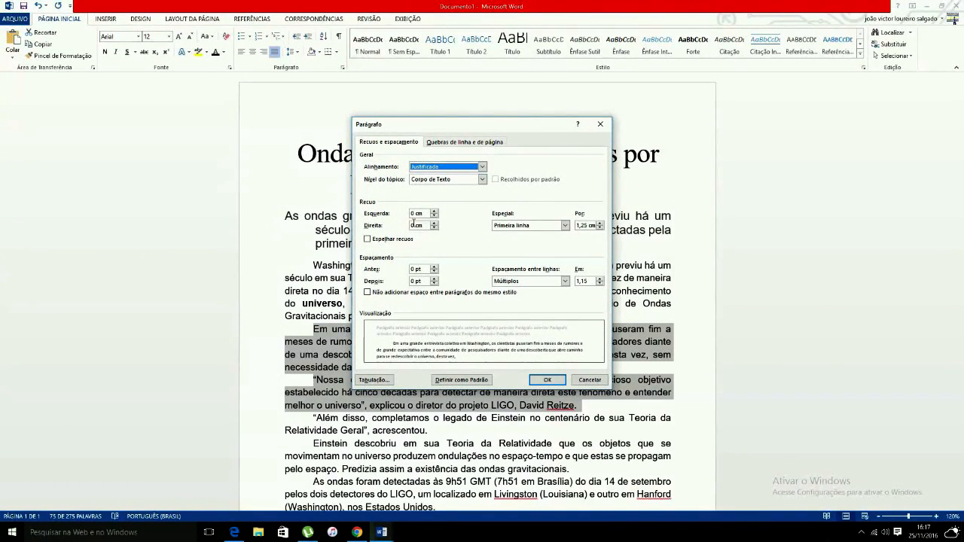
click(415, 213)
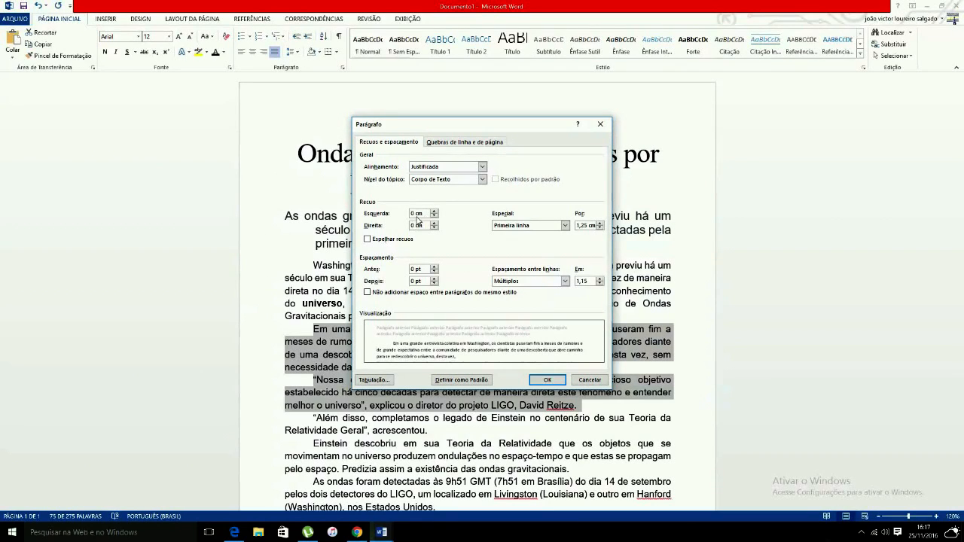
click(415, 224)
key(BackSpace)
text(1,5)
key(Return)
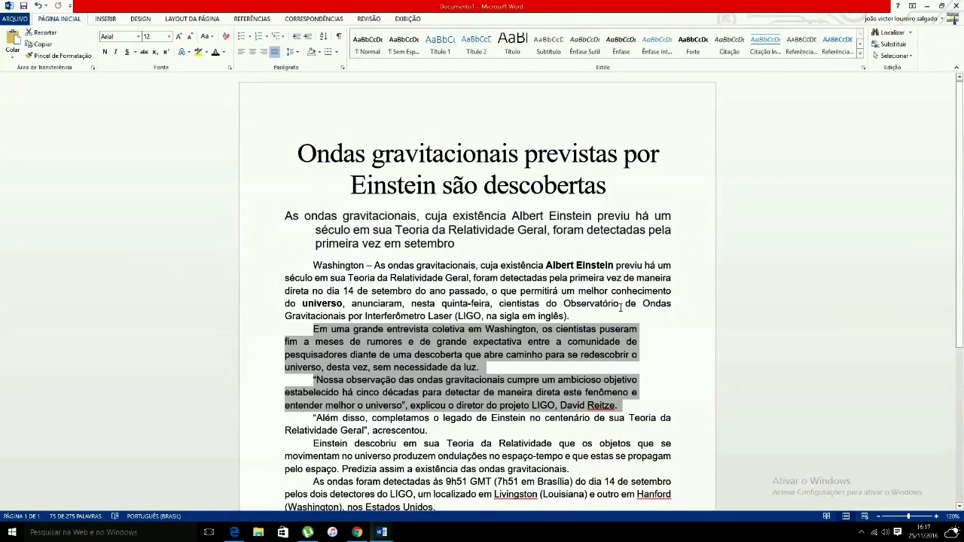
Undo the right indent change on the two paragraphs and deselect them
key(ctrl+z)
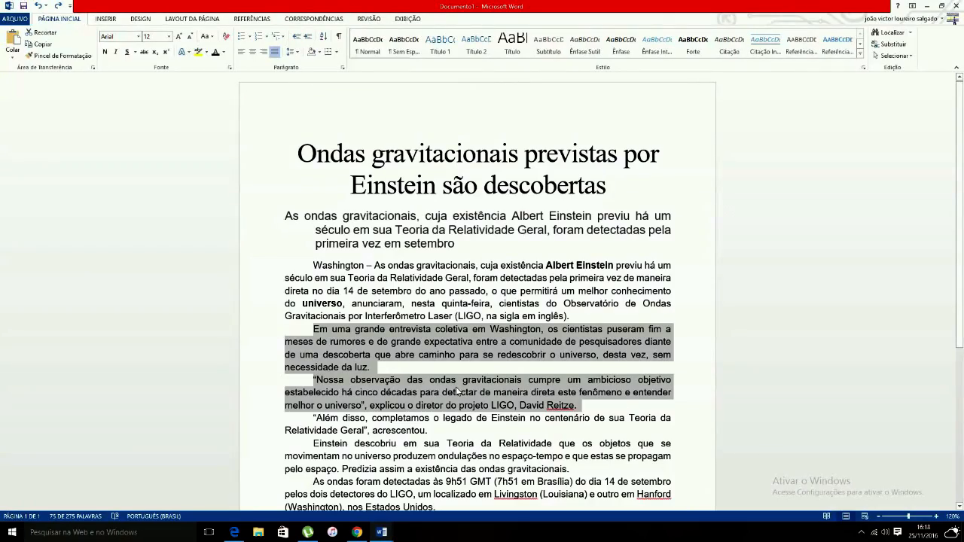
click(458, 391)
scroll(457, 391, down, 3)
scroll(455, 391, up, 2)
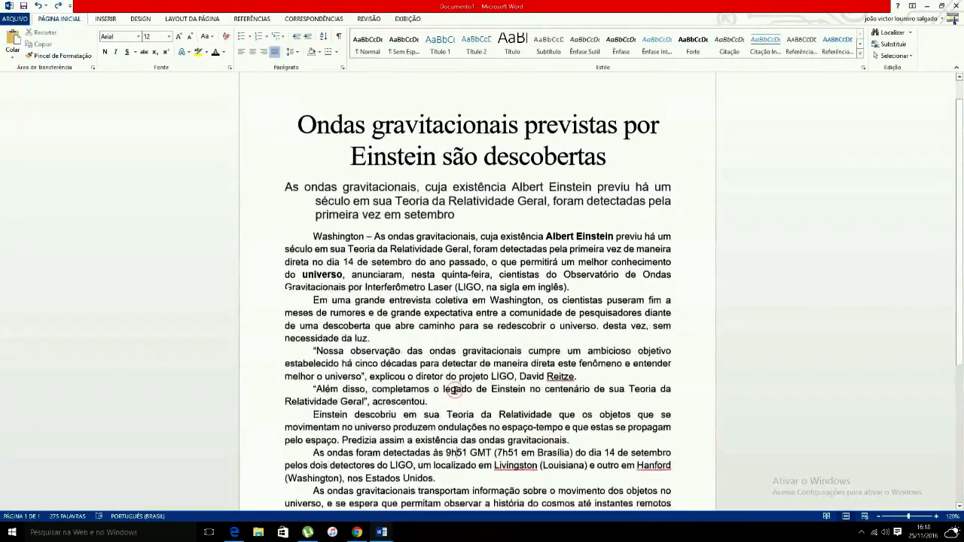
click(437, 397)
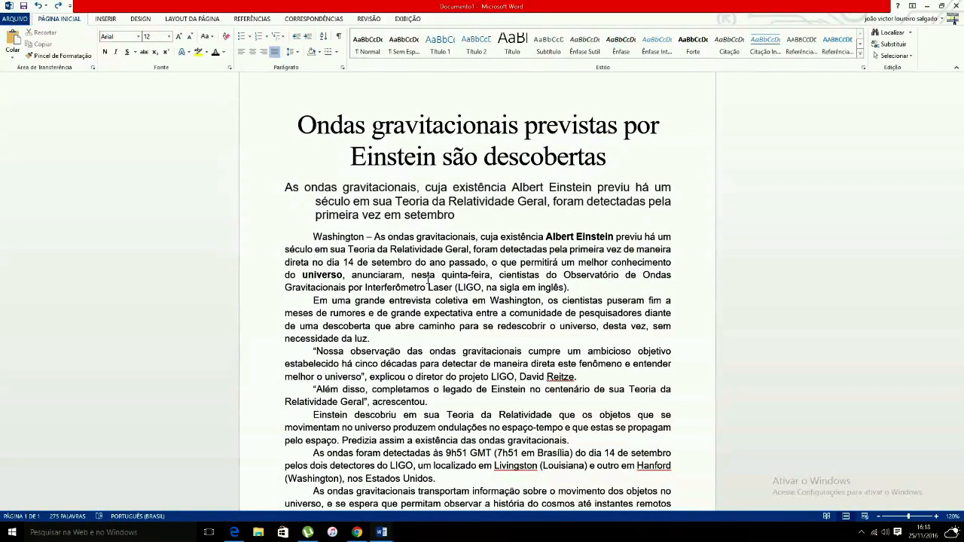
scroll(428, 281, down, 1)
scroll(386, 280, up, 1)
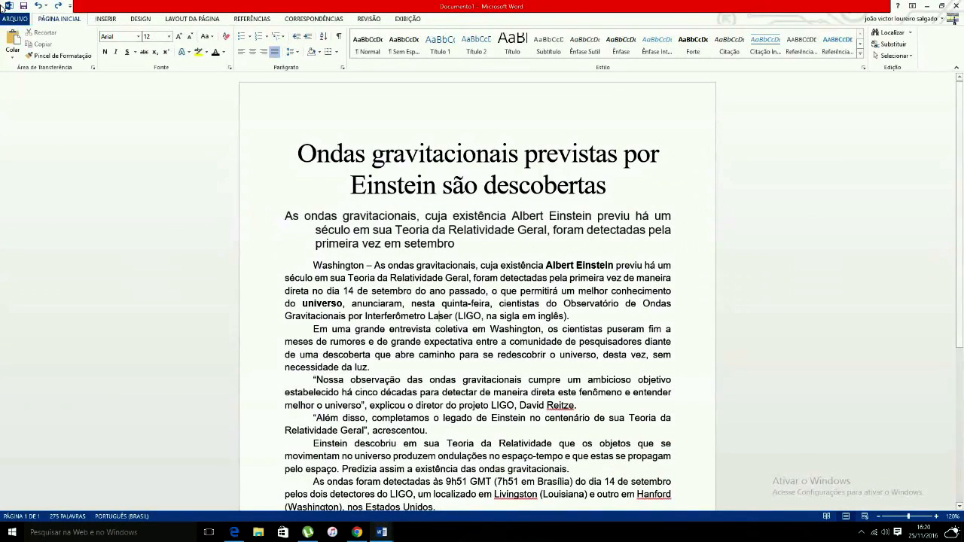
Show the ruler ("Régua") in the document window and return to the paragraph formatting commands
click(407, 18)
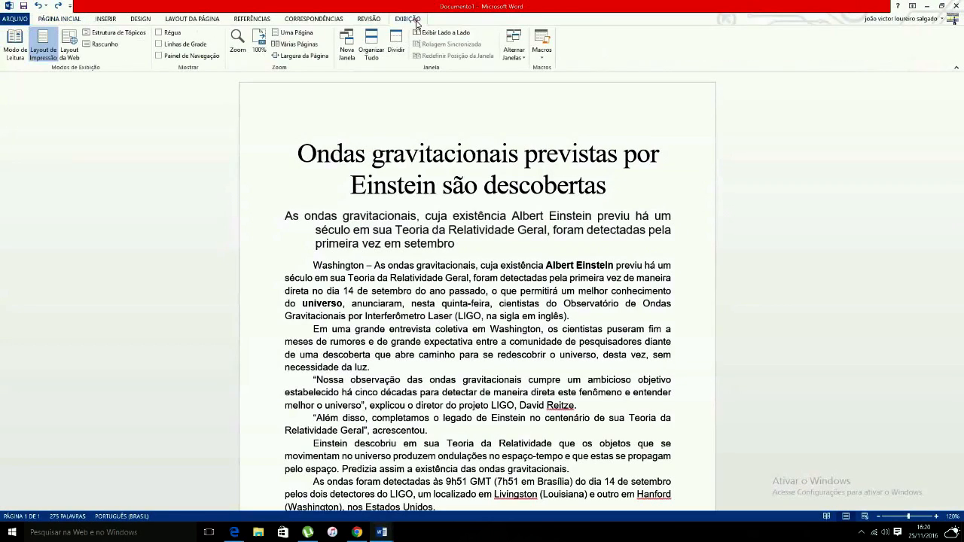
click(159, 34)
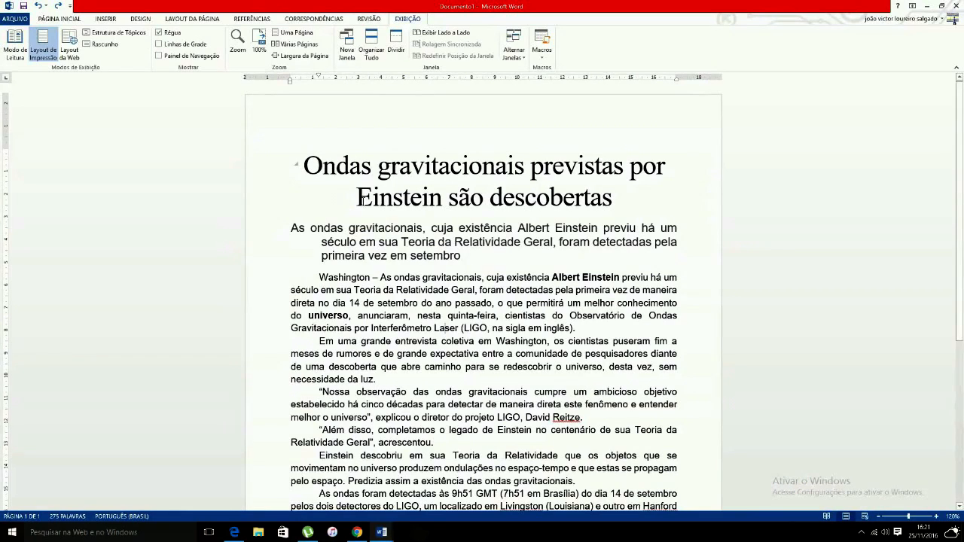
click(75, 19)
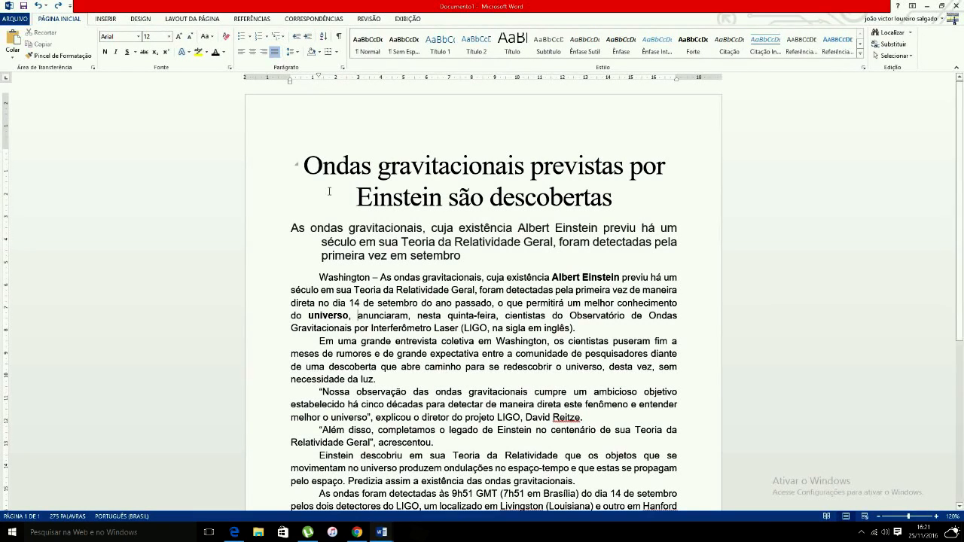
Set the first-line indent of all seven body paragraphs to about 1 cm on the ruler and deselect them
click(319, 277)
key(ctrl+shift+Down)
key(ctrl+shift+Down)
key(ctrl+shift+Down)
key(ctrl+shift+Down)
key(ctrl+shift+Down)
key(ctrl+shift+Down)
key(ctrl+shift+Down)
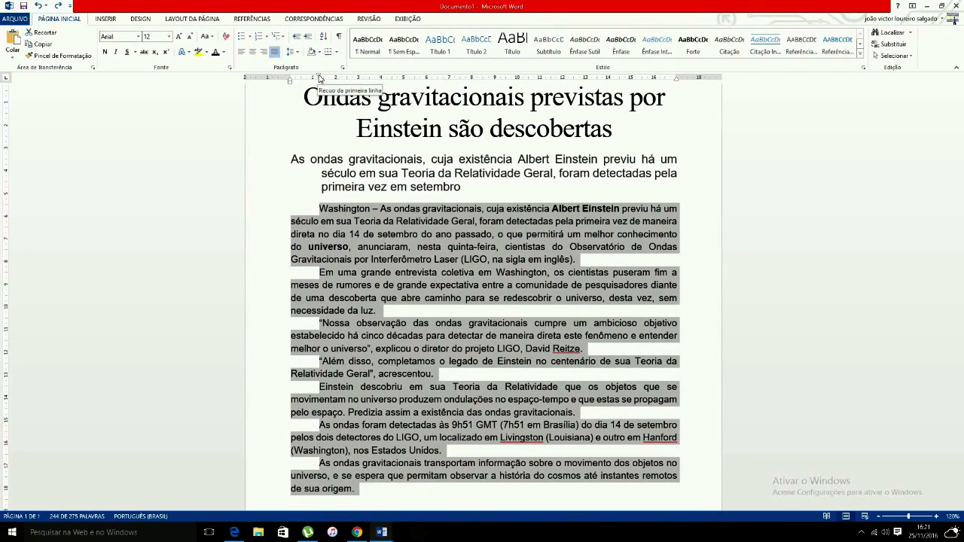
drag(319, 77, 313, 77)
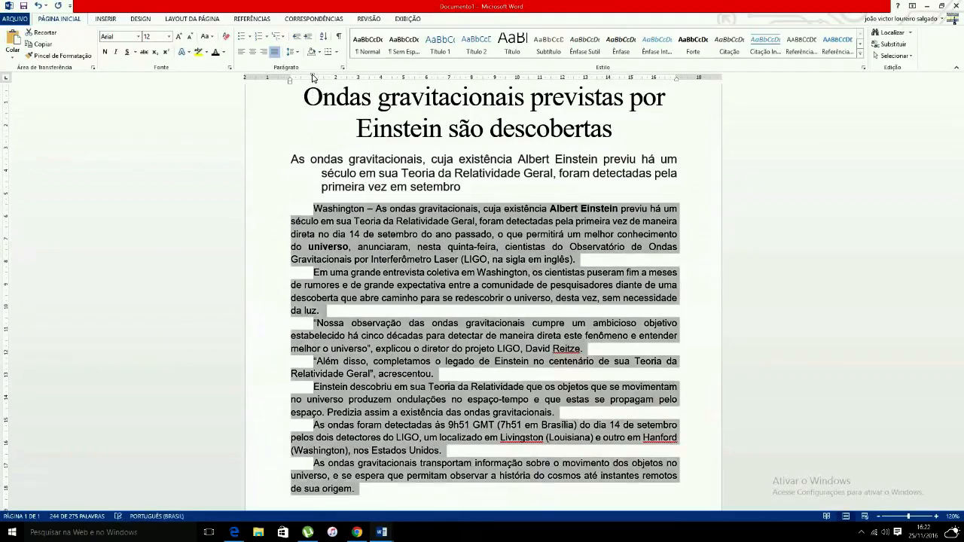
click(323, 422)
Add a new line below the last body paragraph and fill it with a long row of periods
scroll(376, 420, down, 2)
click(389, 410)
key(Return)
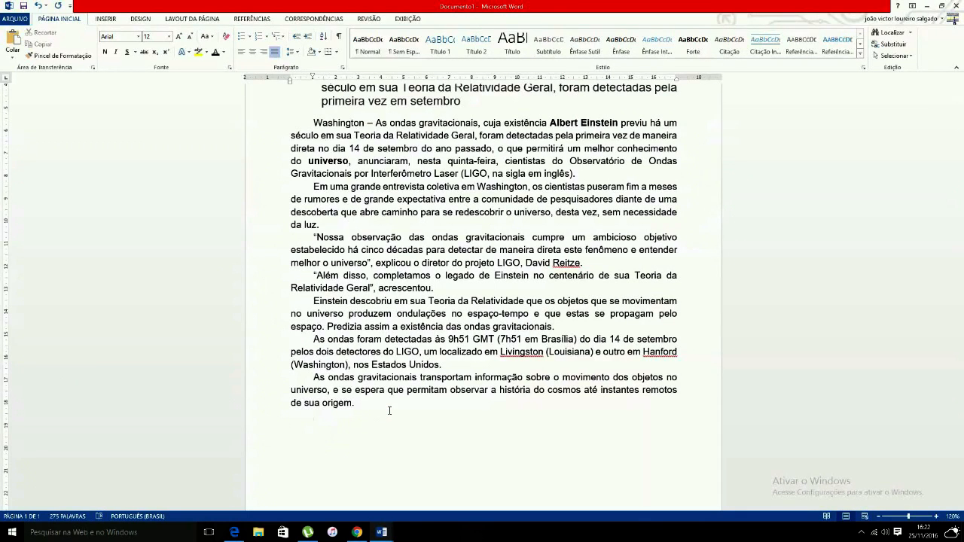
text(>...................................................................................................................................................)
Delete the row of periods and the extra line below the last body paragraph, and point out the right indent marker on the ruler
key(BackSpace)
key(BackSpace)
key(BackSpace)
key(BackSpace)
key(BackSpace)
key(BackSpace)
key(BackSpace)
key(BackSpace)
key(BackSpace)
key(BackSpace)
key(BackSpace)
key(BackSpace)
key(BackSpace)
key(BackSpace)
key(BackSpace)
key(BackSpace)
key(BackSpace)
key(BackSpace)
key(BackSpace)
key(BackSpace)
key(BackSpace)
key(BackSpace)
key(BackSpace)
key(BackSpace)
key(BackSpace)
key(BackSpace)
key(BackSpace)
key(BackSpace)
key(BackSpace)
key(BackSpace)
key(BackSpace)
key(BackSpace)
key(BackSpace)
key(BackSpace)
key(BackSpace)
key(BackSpace)
key(BackSpace)
key(BackSpace)
key(BackSpace)
key(BackSpace)
key(BackSpace)
key(BackSpace)
key(BackSpace)
key(BackSpace)
key(BackSpace)
key(BackSpace)
key(BackSpace)
key(BackSpace)
key(BackSpace)
key(BackSpace)
key(BackSpace)
key(BackSpace)
key(BackSpace)
key(BackSpace)
key(BackSpace)
key(BackSpace)
key(BackSpace)
key(BackSpace)
key(BackSpace)
key(BackSpace)
key(BackSpace)
key(BackSpace)
key(BackSpace)
key(BackSpace)
key(BackSpace)
key(BackSpace)
key(BackSpace)
key(BackSpace)
key(BackSpace)
key(BackSpace)
key(BackSpace)
key(BackSpace)
key(BackSpace)
key(BackSpace)
key(BackSpace)
key(BackSpace)
key(BackSpace)
mouse_move(677, 79)
mouse_down()
mouse_move(479, 114)
mouse_move(686, 99)
mouse_move(390, 158)
mouse_move(677, 73)
mouse_up()
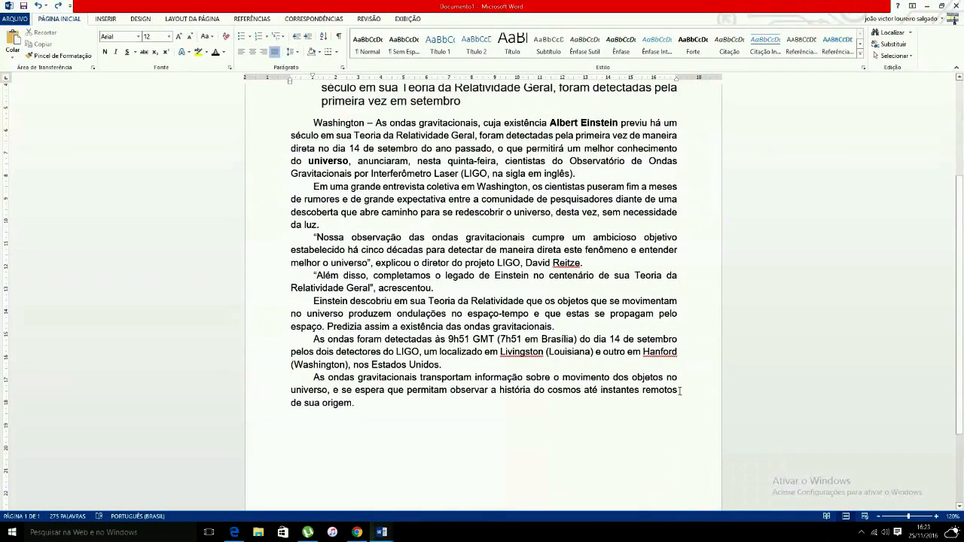